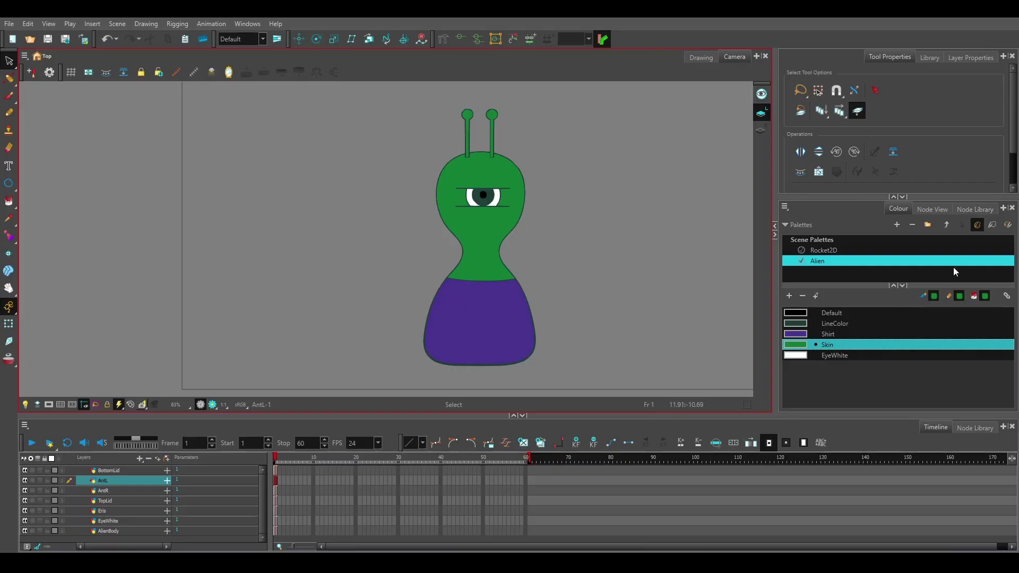
Step: Undock the Node View and dock it as its own large pane beside the Camera view
{"action": "left_click", "coordinate": [932, 209]}
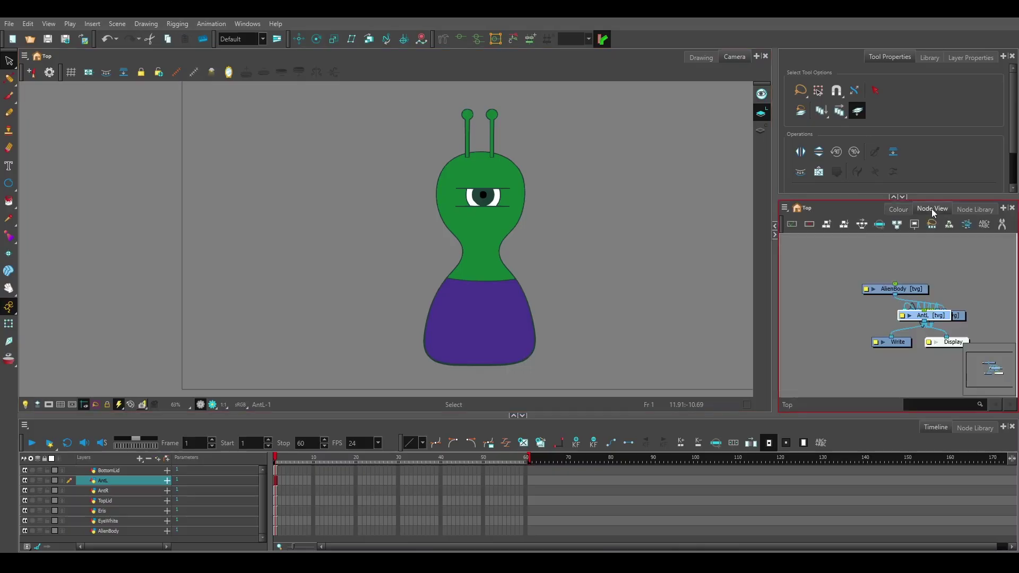
{"action": "left_click", "coordinate": [1002, 207]}
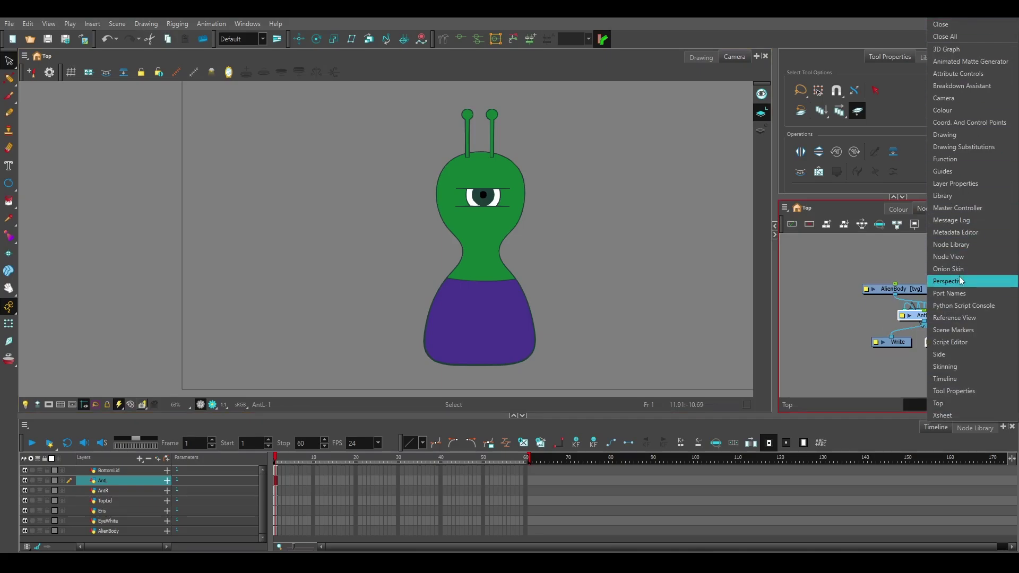
{"action": "left_click", "coordinate": [828, 262]}
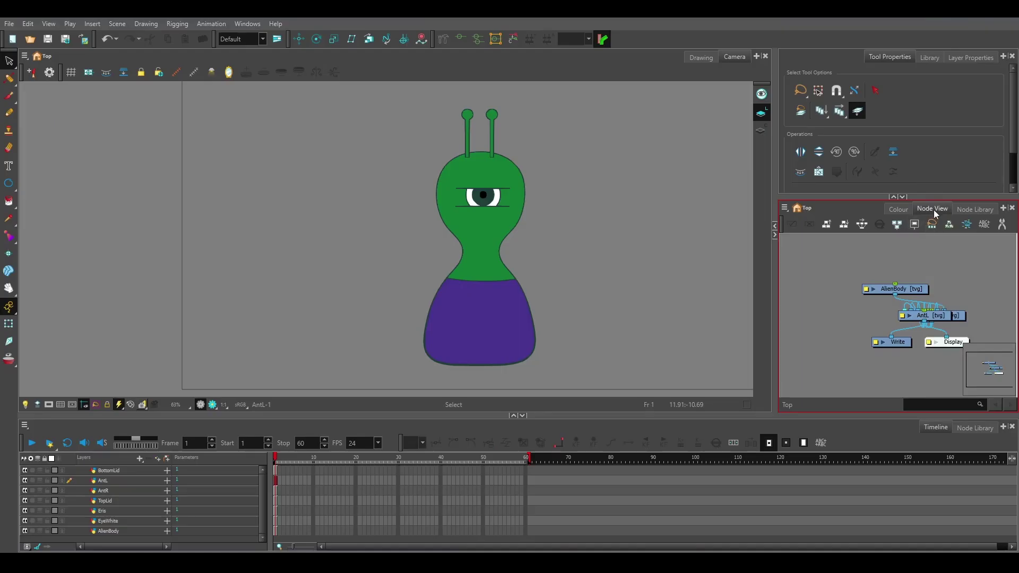
{"action": "left_click_drag", "start_coordinate": [931, 209], "coordinate": [684, 258]}
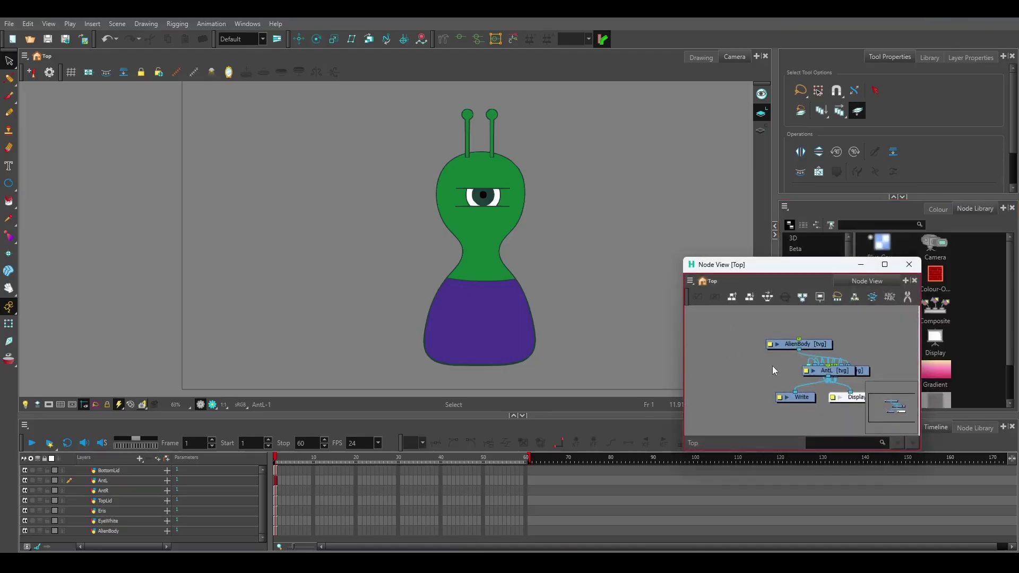
{"action": "left_click_drag", "start_coordinate": [869, 282], "coordinate": [822, 202]}
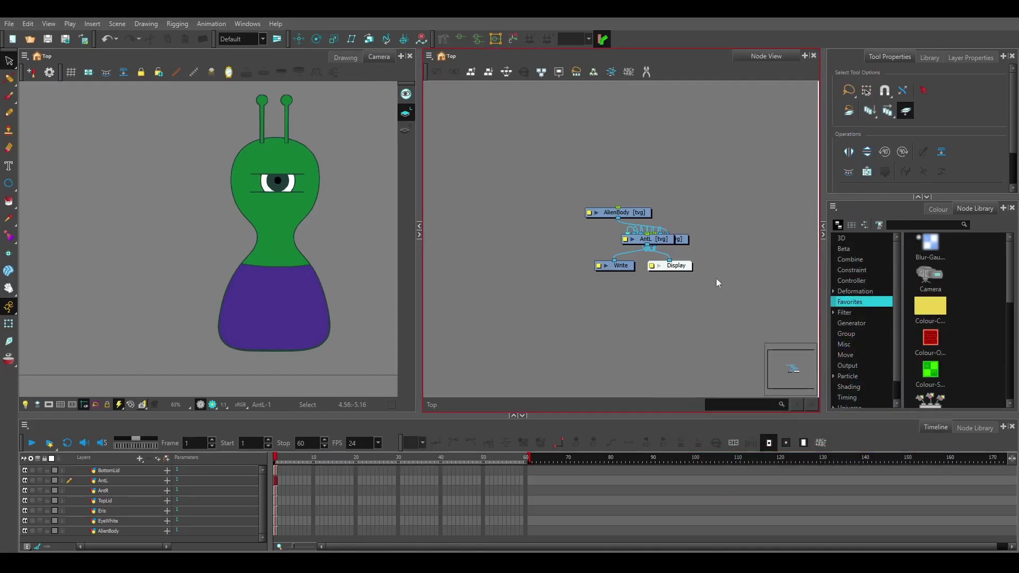
Step: Order all nodes of the alien network with X Overlap 25%, Layer Spacing 60 and Vertical Spacing 5, and clear the selection
{"action": "scroll", "coordinate": [625, 256], "scroll_direction": "up", "scroll_amount": 3}
{"action": "scroll", "coordinate": [625, 256], "scroll_direction": "down", "scroll_amount": 4}
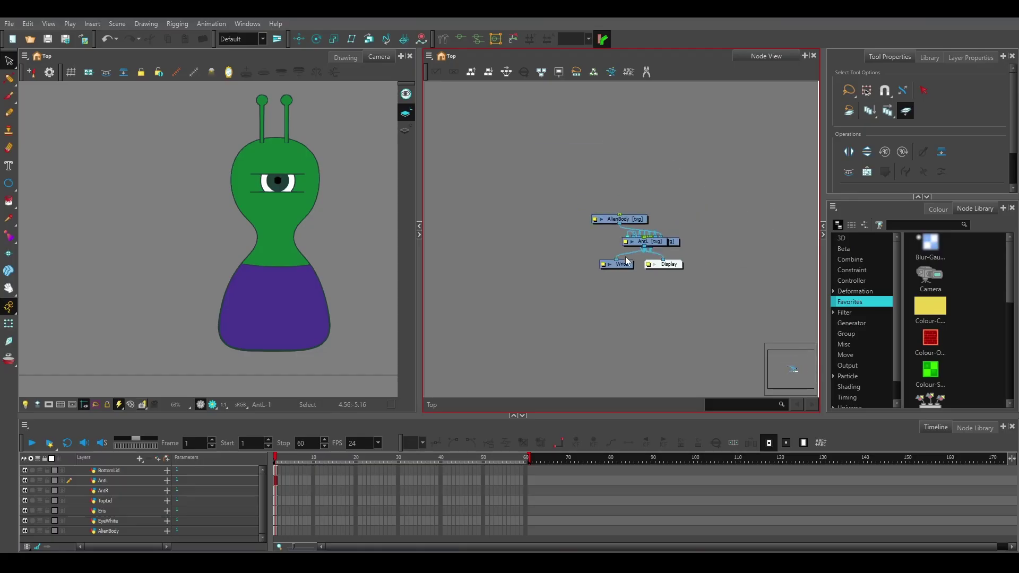
{"action": "left_click_drag", "start_coordinate": [551, 193], "coordinate": [722, 340]}
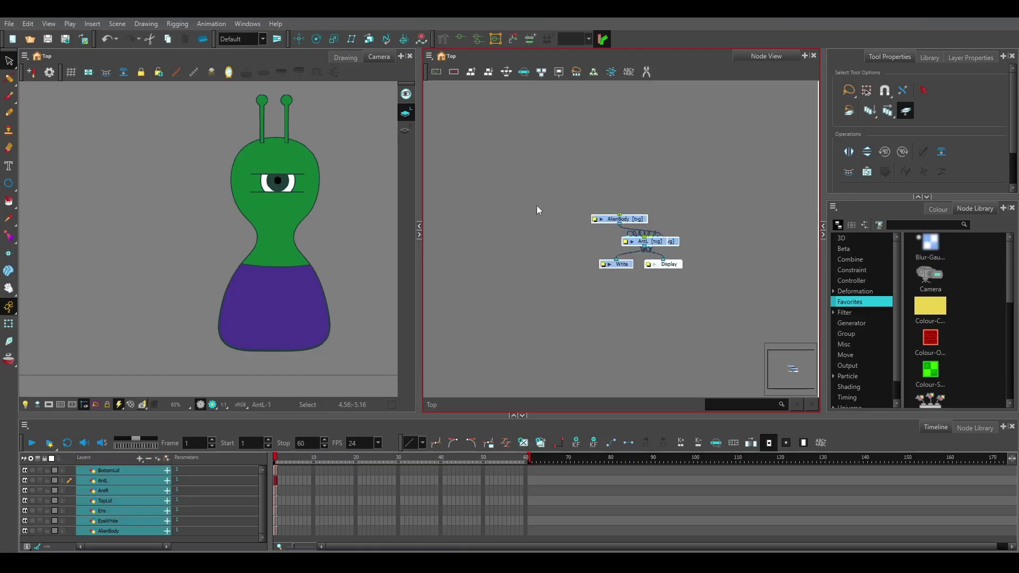
{"action": "left_click_drag", "start_coordinate": [493, 105], "coordinate": [739, 323]}
{"action": "left_click", "coordinate": [485, 73]}
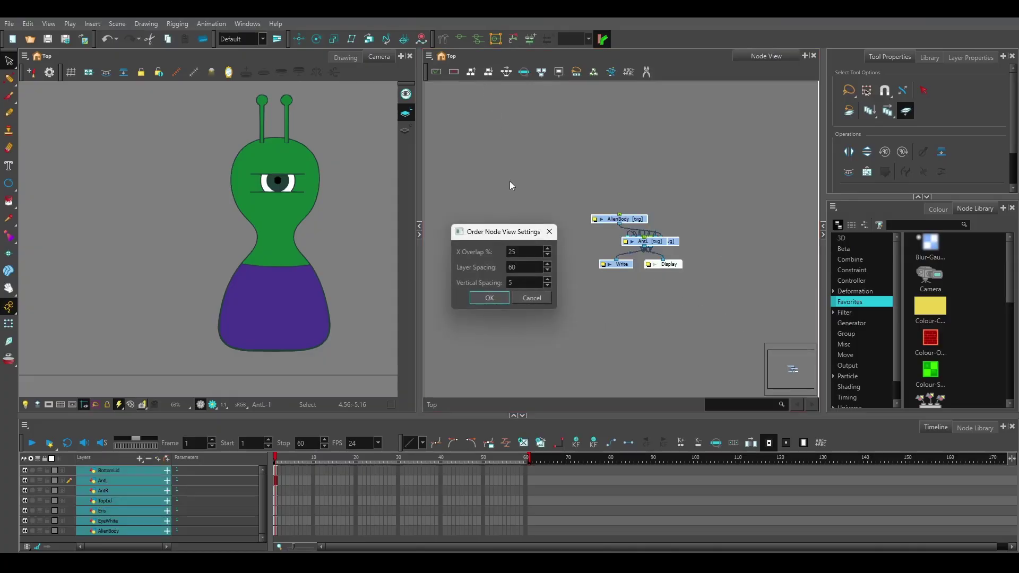
{"action": "left_click", "coordinate": [492, 300]}
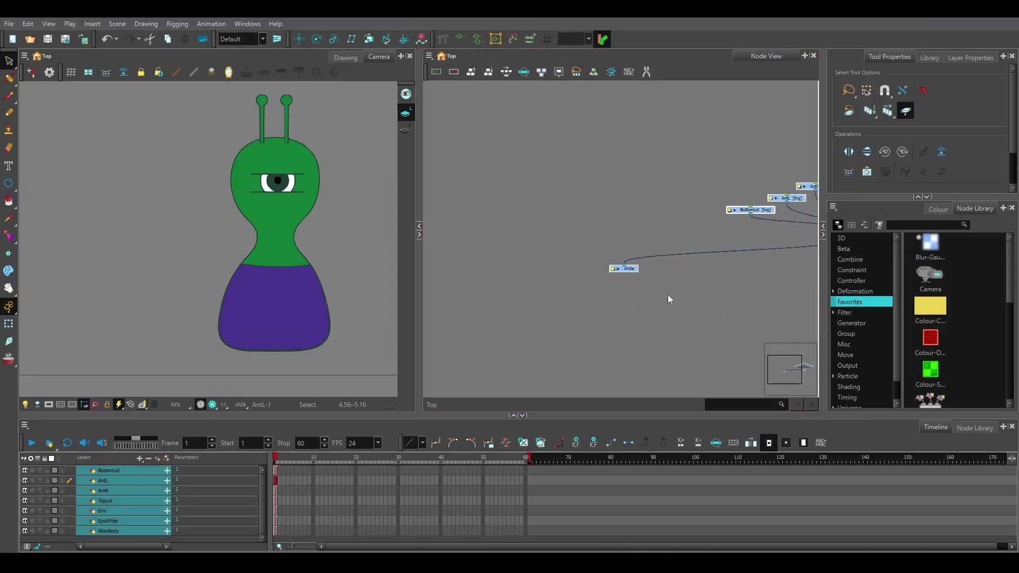
{"action": "left_click_drag", "start_coordinate": [699, 294], "coordinate": [529, 301]}
{"action": "scroll", "coordinate": [640, 301], "scroll_direction": "up", "scroll_amount": 4}
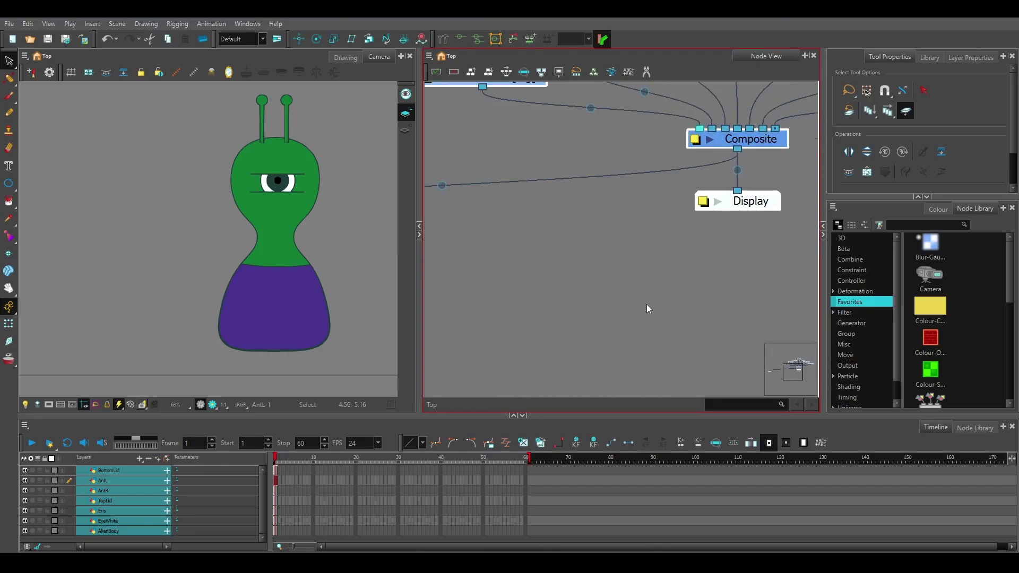
{"action": "scroll", "coordinate": [654, 297], "scroll_direction": "up", "scroll_amount": 1}
{"action": "left_click_drag", "start_coordinate": [669, 255], "coordinate": [656, 390]}
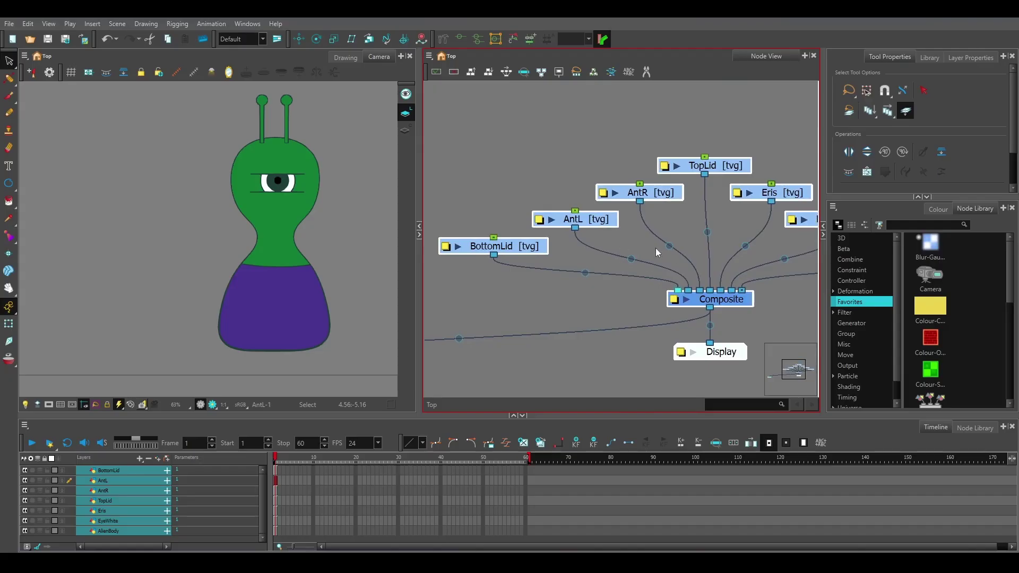
{"action": "scroll", "coordinate": [591, 305], "scroll_direction": "down", "scroll_amount": 2}
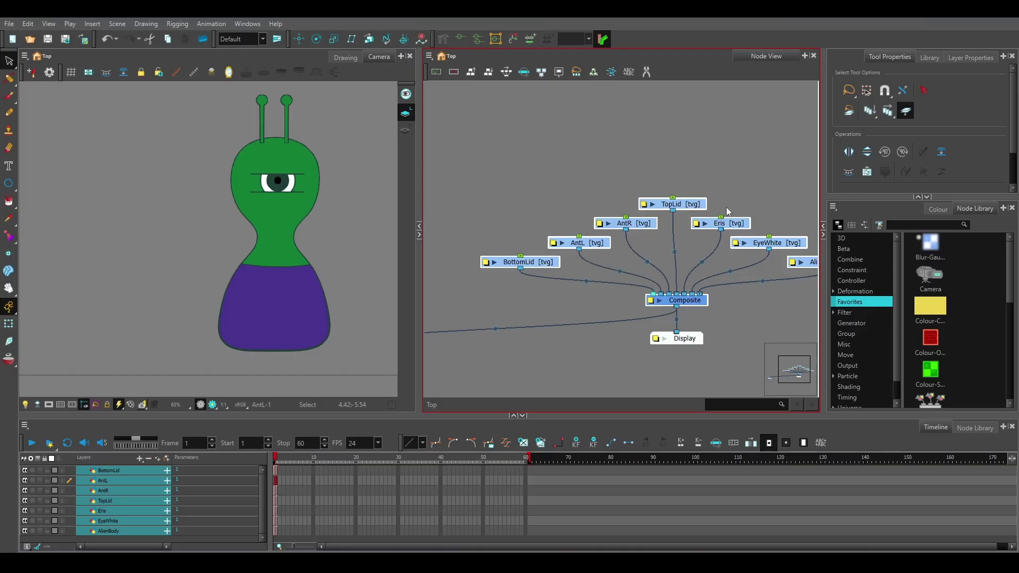
{"action": "left_click", "coordinate": [686, 370]}
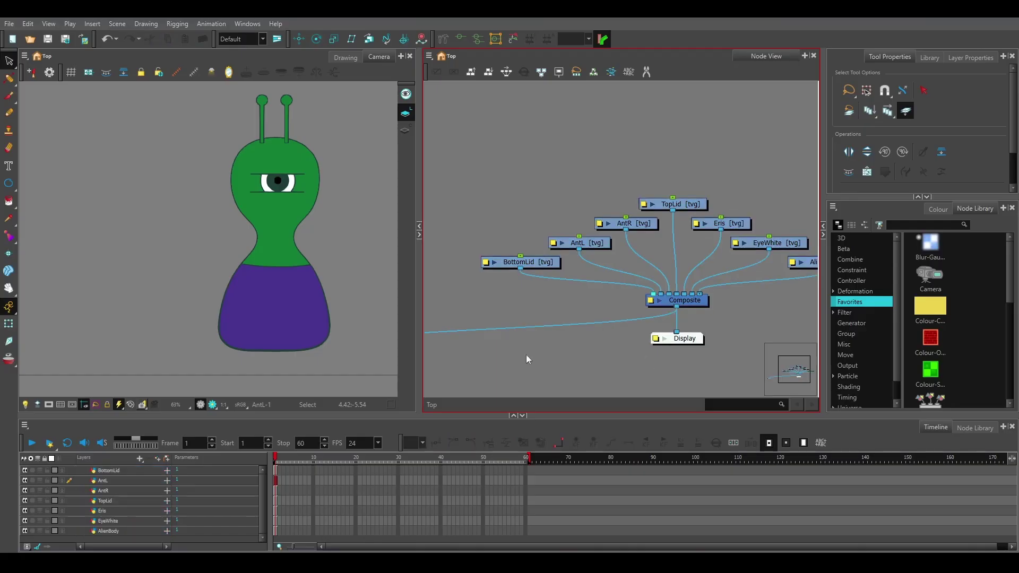
Step: Move the AlienBody node away from the EyeWhite node and add a parent peg to it
{"action": "left_click_drag", "start_coordinate": [768, 309], "coordinate": [723, 295]}
{"action": "left_click", "coordinate": [780, 250]}
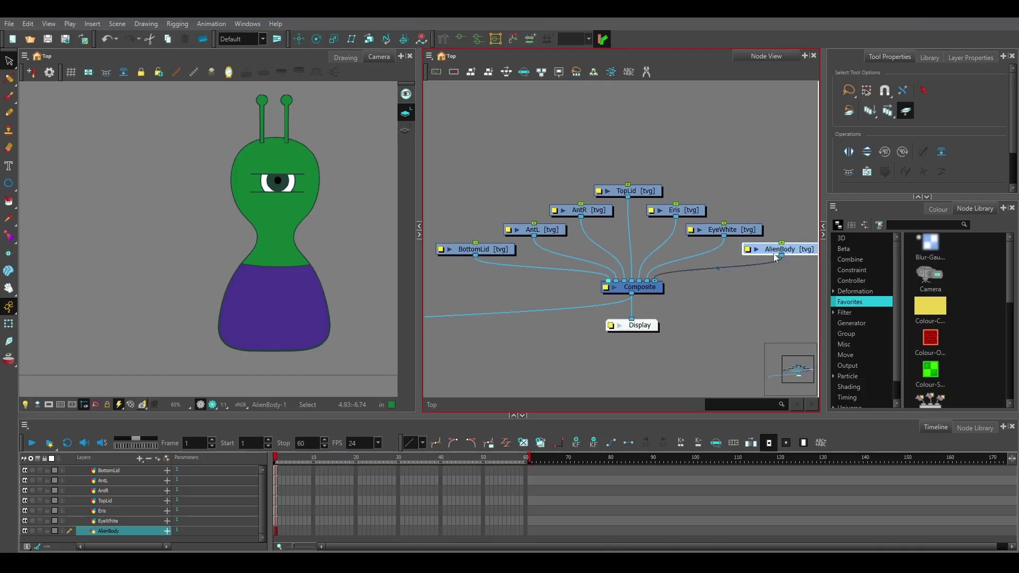
{"action": "left_click_drag", "start_coordinate": [776, 258], "coordinate": [820, 233]}
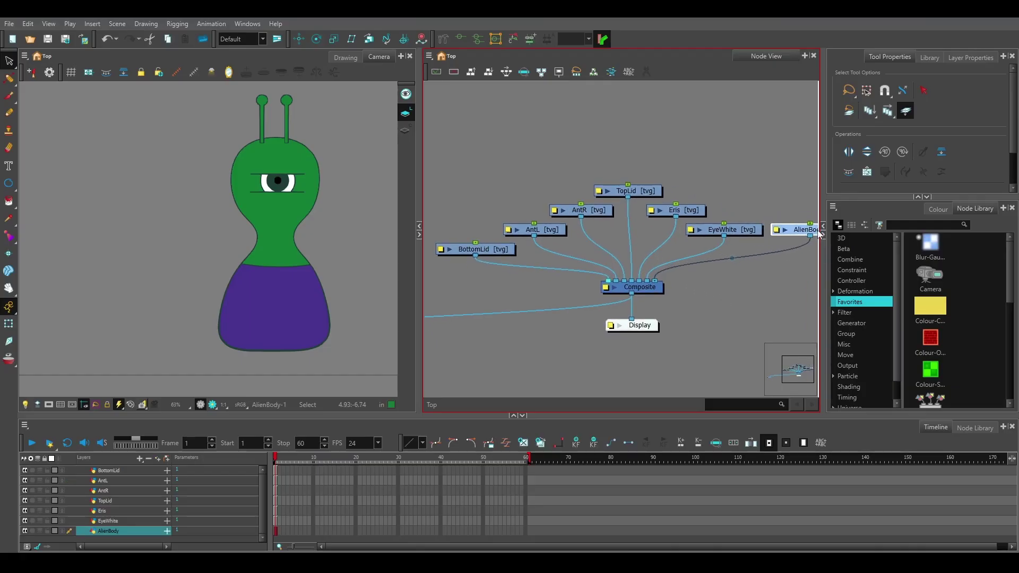
{"action": "left_click_drag", "start_coordinate": [782, 287], "coordinate": [639, 288]}
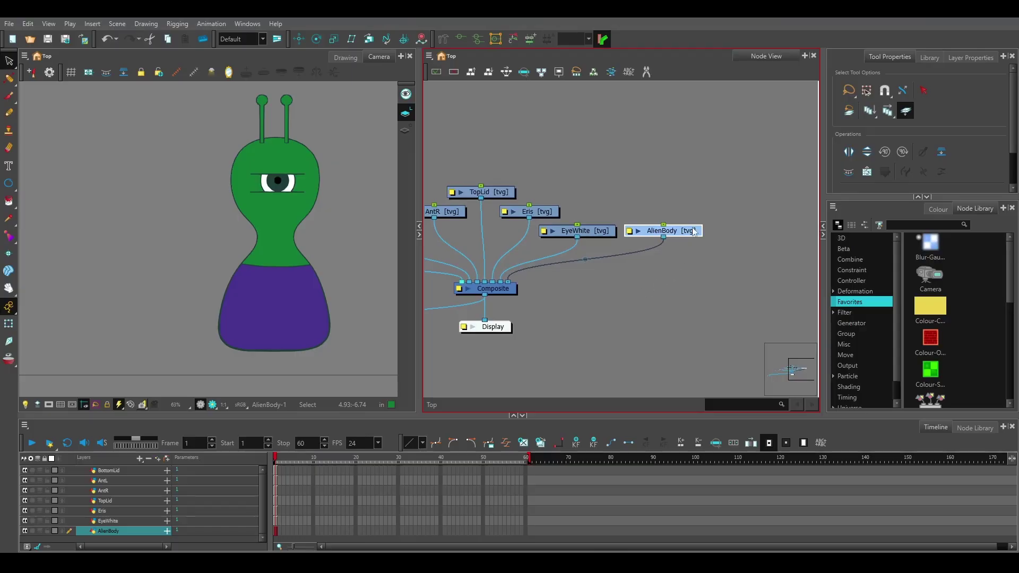
{"action": "left_click_drag", "start_coordinate": [693, 231], "coordinate": [721, 231]}
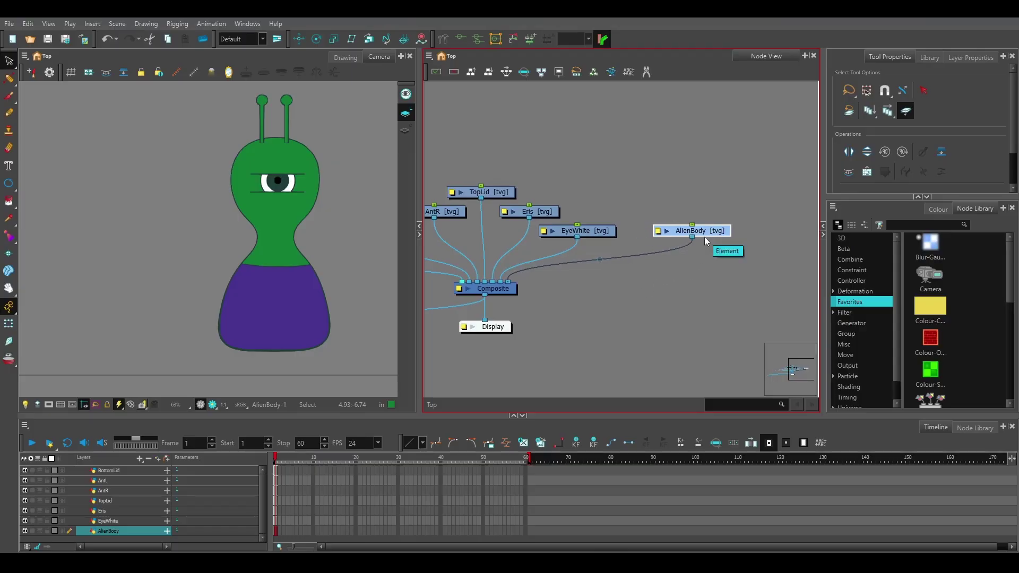
{"action": "key", "text": "ctrl+p"}
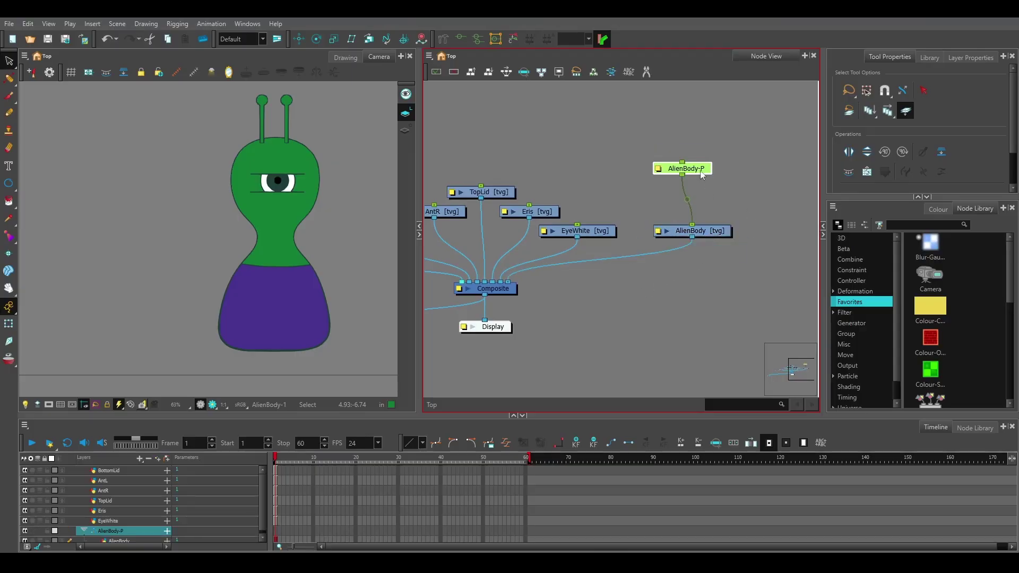
Step: Place the AlienBody peg's pivot at the bottom centre of the alien's body with the Translate tool
{"action": "left_click", "coordinate": [298, 42]}
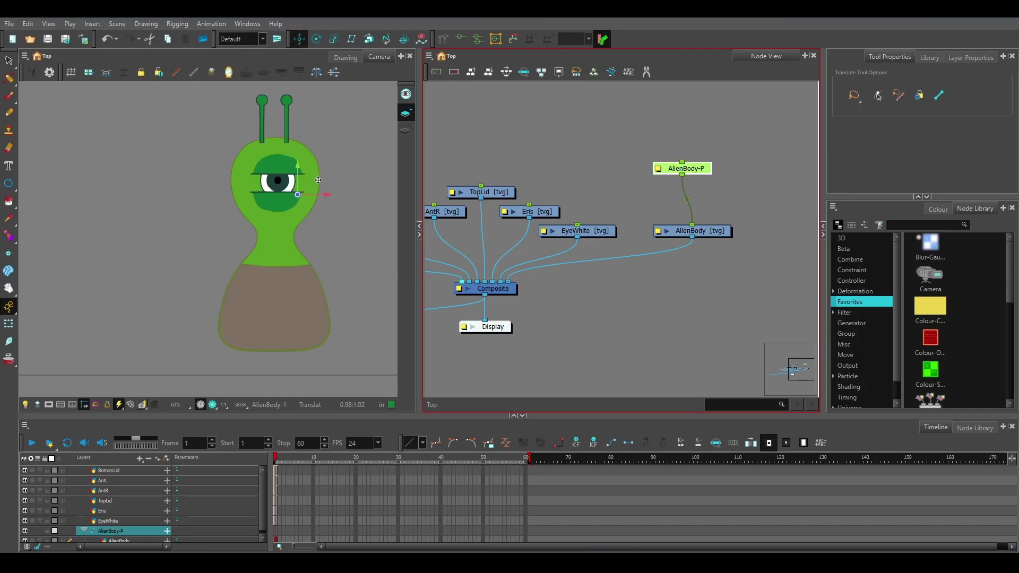
{"action": "left_click_drag", "start_coordinate": [317, 180], "coordinate": [112, 228]}
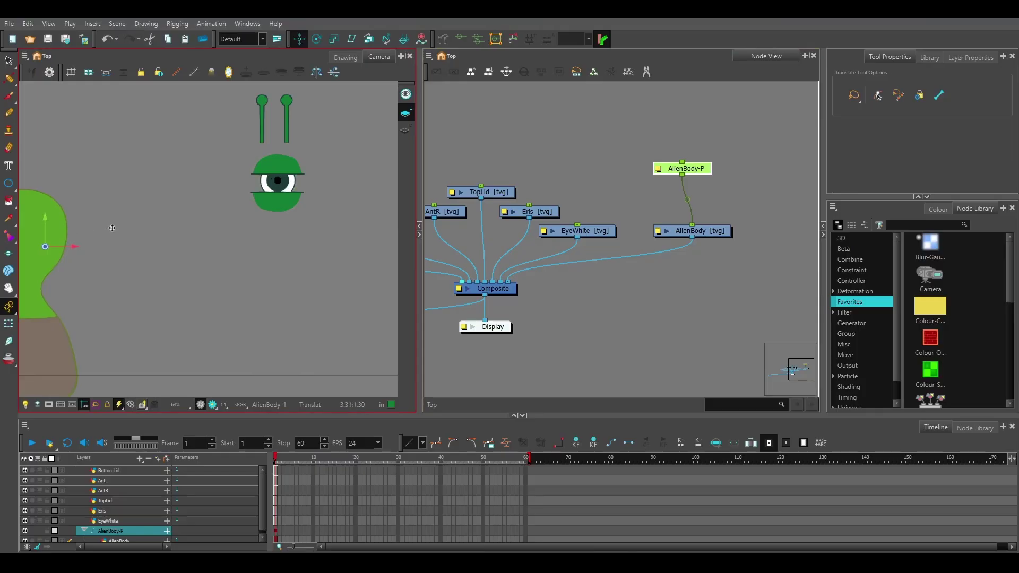
{"action": "key", "text": "ctrl+z"}
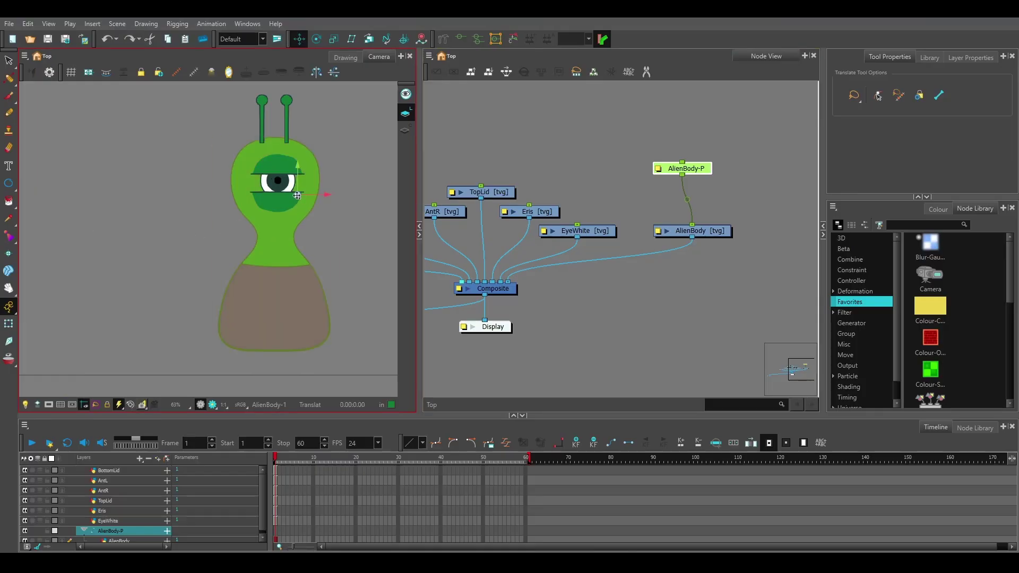
{"action": "left_click_drag", "start_coordinate": [298, 196], "coordinate": [274, 349]}
{"action": "left_click", "coordinate": [724, 291]}
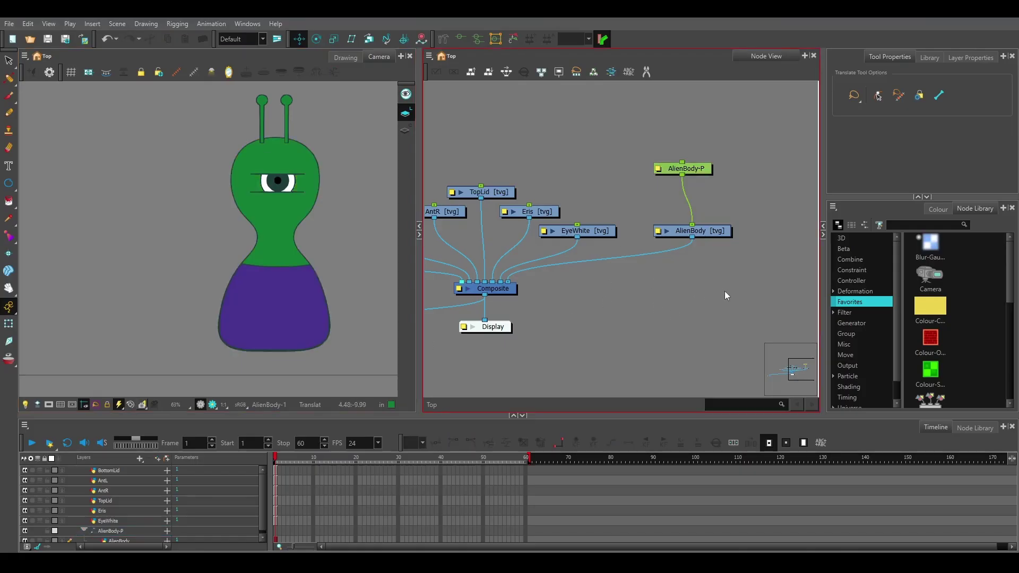
Step: Try rotating the AlienBody peg about its new pivot and undo the rotation
{"action": "left_click", "coordinate": [704, 171]}
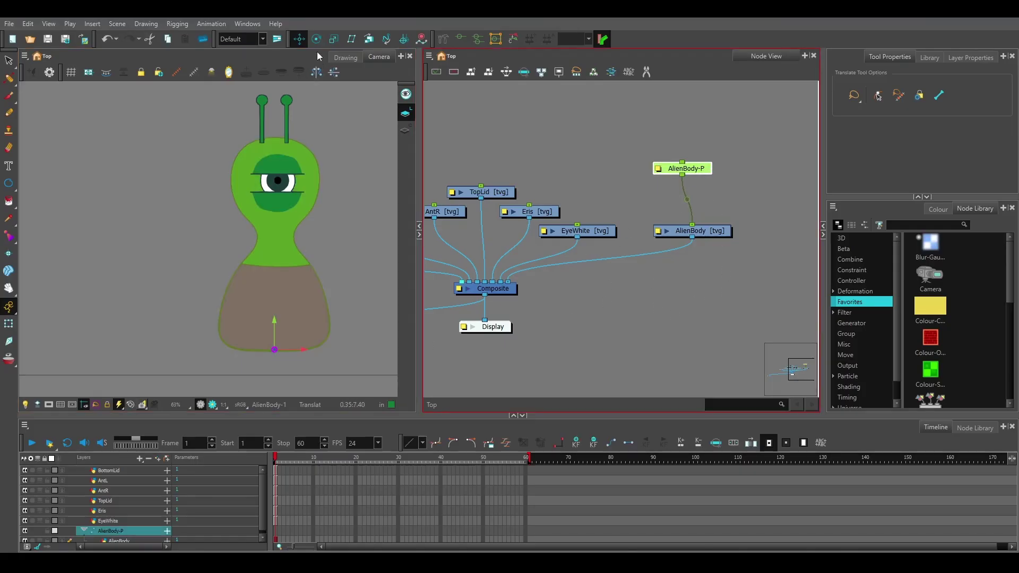
{"action": "key", "text": "alt+3"}
{"action": "left_click_drag", "start_coordinate": [350, 273], "coordinate": [431, 308]}
{"action": "key", "text": "ctrl+z"}
Step: Move AlienBody with its peg farther out, separate the EyeWhite node from the others, and add a parent peg to EyeWhite
{"action": "left_click_drag", "start_coordinate": [684, 125], "coordinate": [754, 175]}
{"action": "left_click_drag", "start_coordinate": [596, 237], "coordinate": [646, 193]}
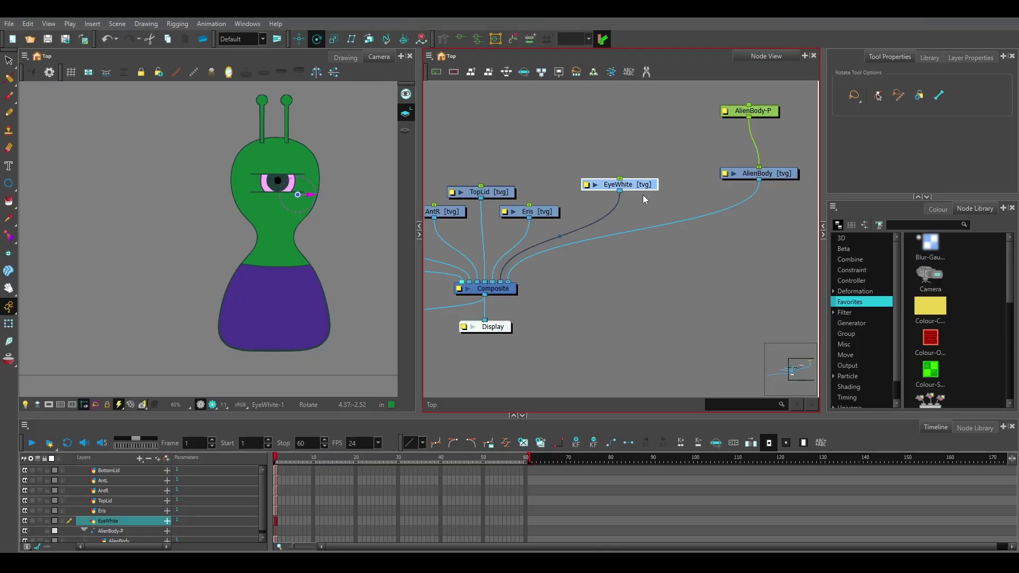
{"action": "key", "text": "ctrl+p"}
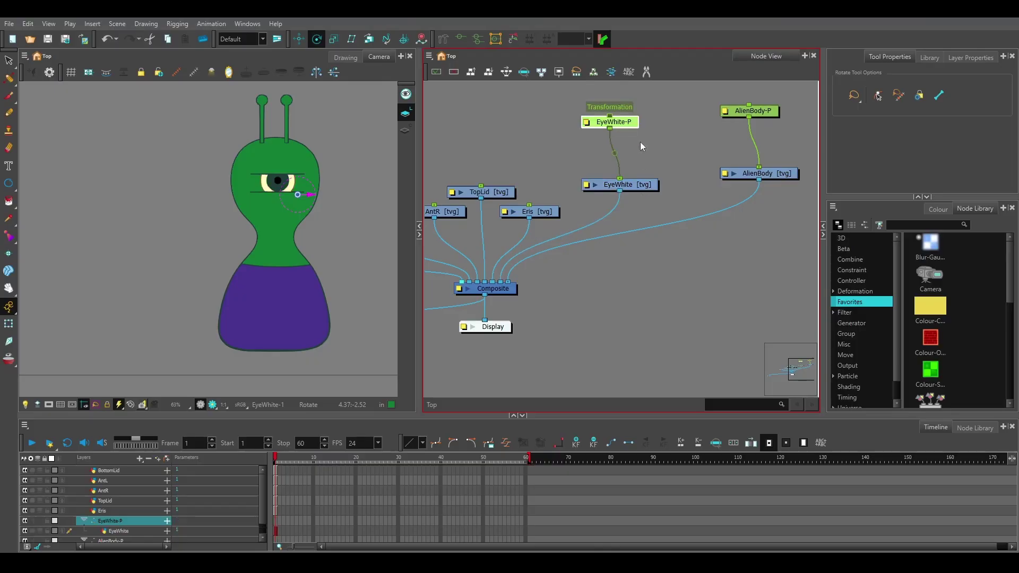
Step: Place the EyeWhite peg's pivot at the centre of the pupil with the Translate tool
{"action": "left_click", "coordinate": [298, 39]}
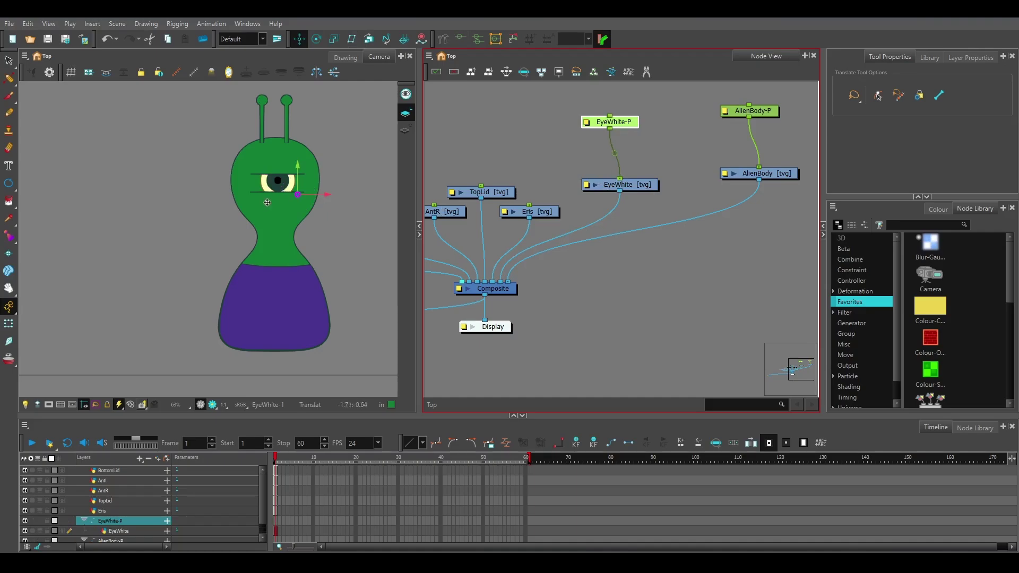
{"action": "scroll", "coordinate": [276, 198], "scroll_direction": "up", "scroll_amount": 4}
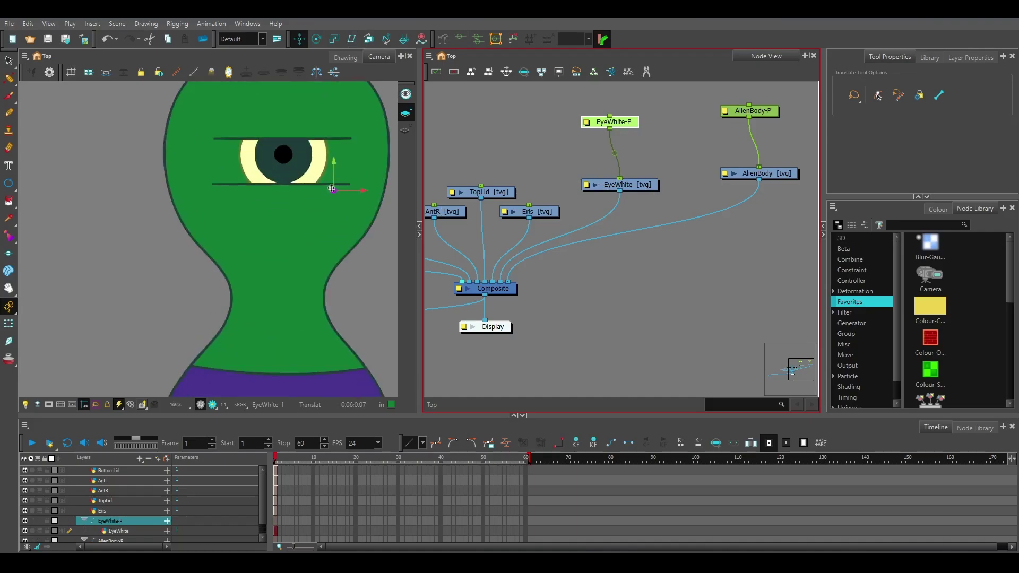
{"action": "left_click_drag", "start_coordinate": [331, 189], "coordinate": [283, 154]}
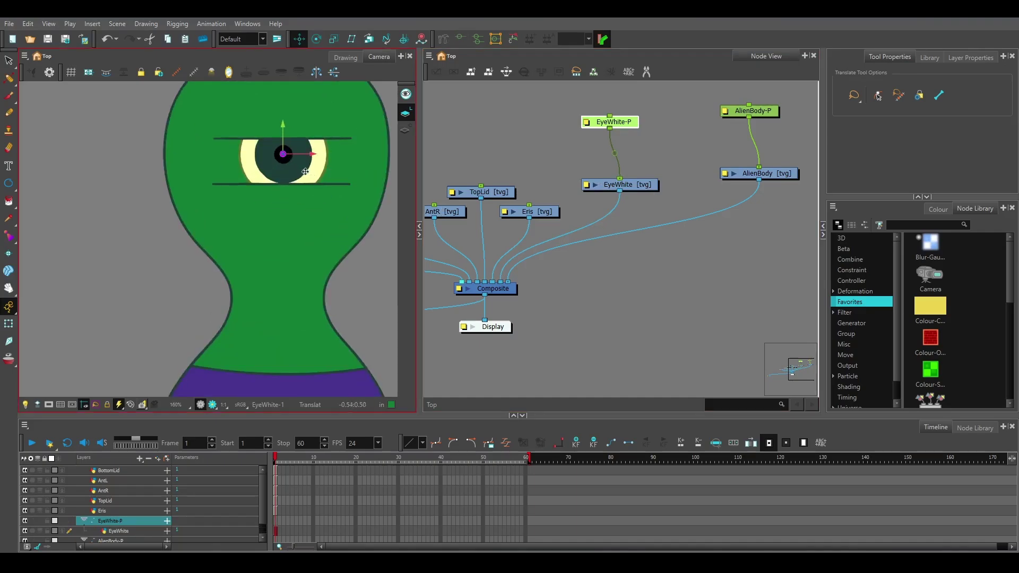
{"action": "left_click_drag", "start_coordinate": [283, 155], "coordinate": [285, 154]}
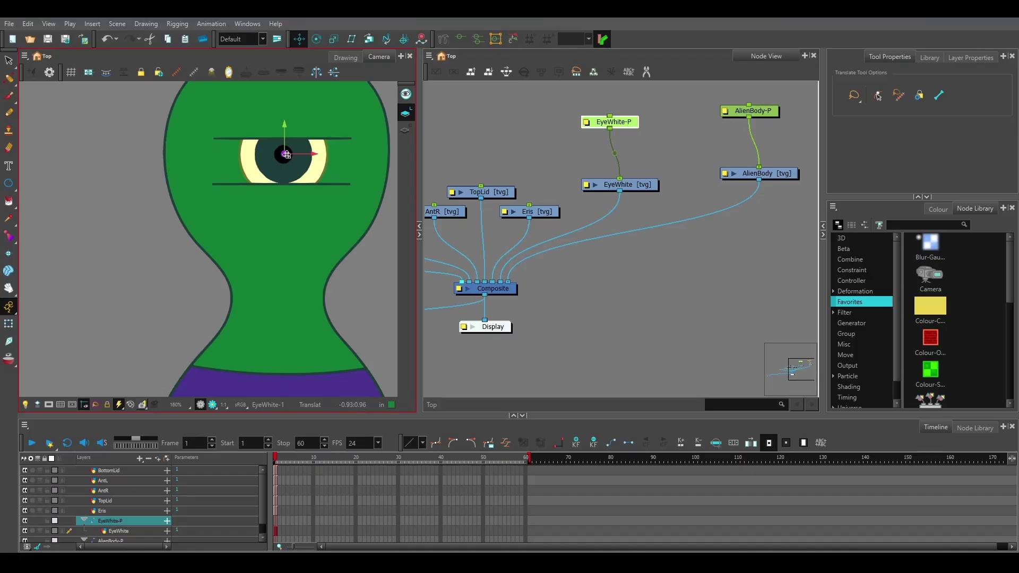
Step: Add a parent peg to the Eris drawing and try moving its pivot onto the eye
{"action": "left_click", "coordinate": [529, 217]}
{"action": "key", "text": "ctrl+p"}
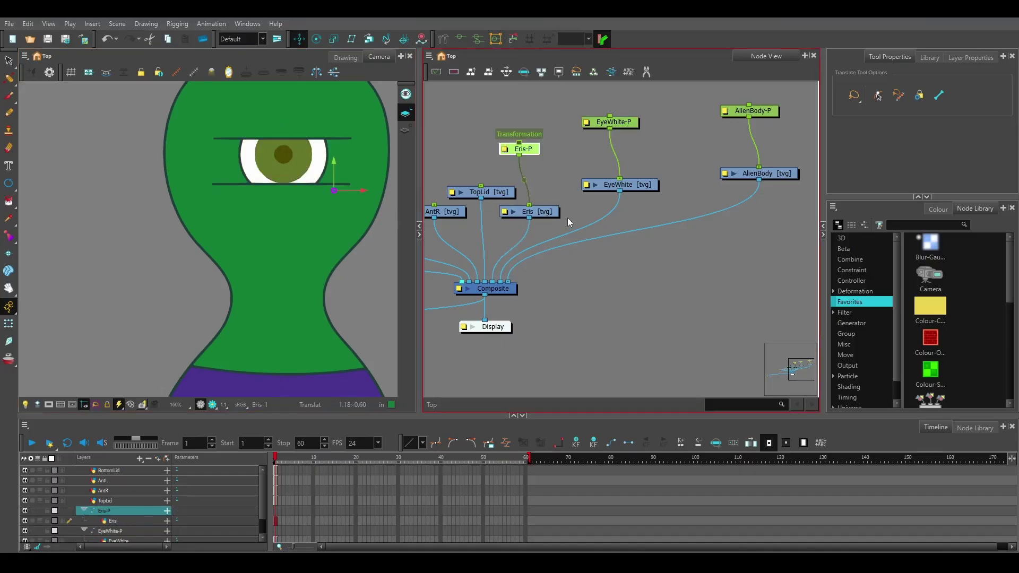
{"action": "left_click_drag", "start_coordinate": [338, 194], "coordinate": [283, 141]}
{"action": "key", "text": "ctrl+z"}
Step: Group the BottomLid and TopLid nodes off to one side and place the AntL and AntR nodes above the rest of the network
{"action": "scroll", "coordinate": [487, 235], "scroll_direction": "down", "scroll_amount": 2}
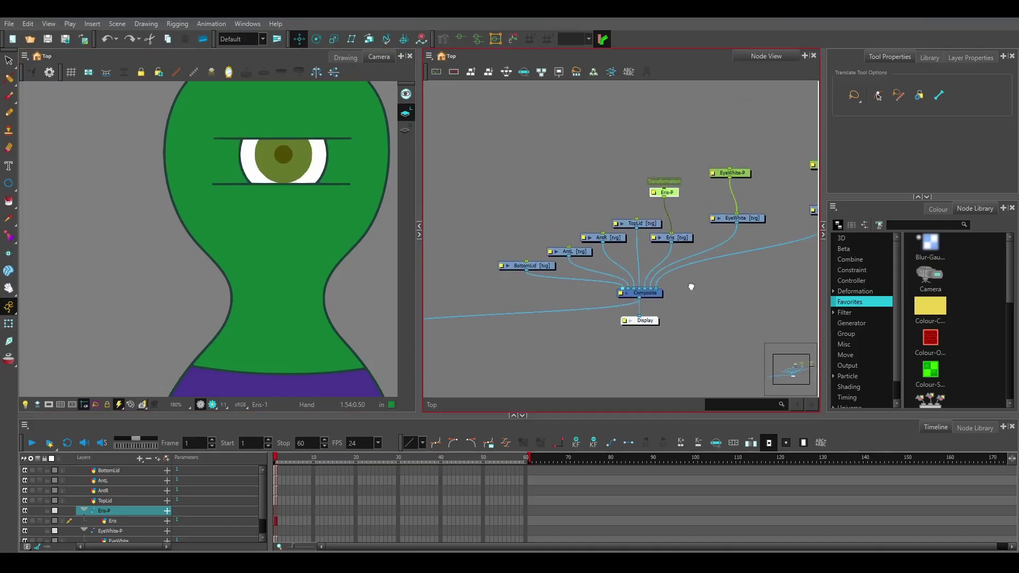
{"action": "left_click_drag", "start_coordinate": [537, 267], "coordinate": [492, 188]}
{"action": "left_click_drag", "start_coordinate": [639, 224], "coordinate": [530, 164]}
{"action": "left_click_drag", "start_coordinate": [577, 255], "coordinate": [608, 100]}
{"action": "left_click_drag", "start_coordinate": [609, 236], "coordinate": [662, 198]}
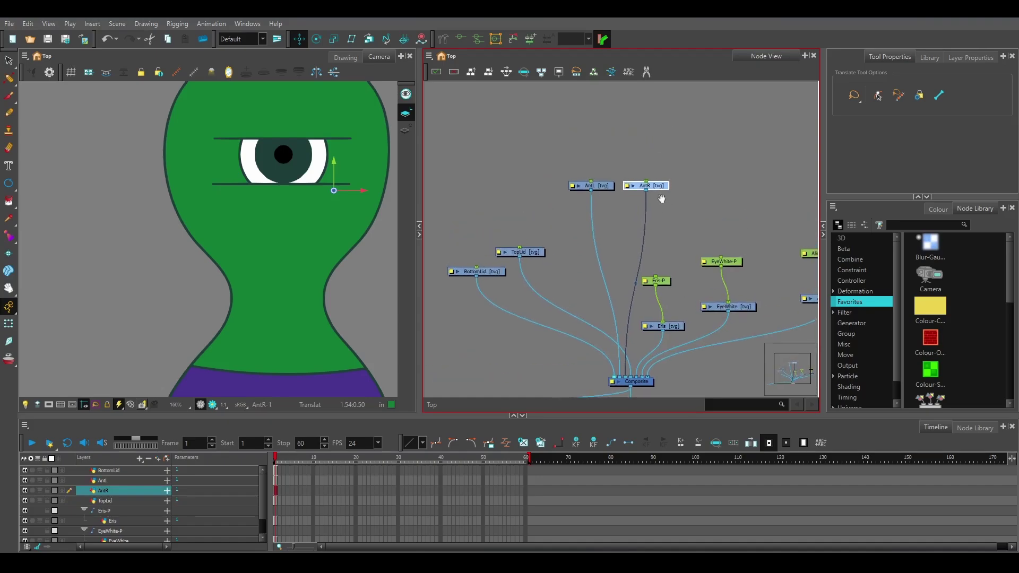
Step: Add a parent peg to the AntR drawing and place its pivot at the base of that antenna
{"action": "key", "text": "ctrl+alt+p"}
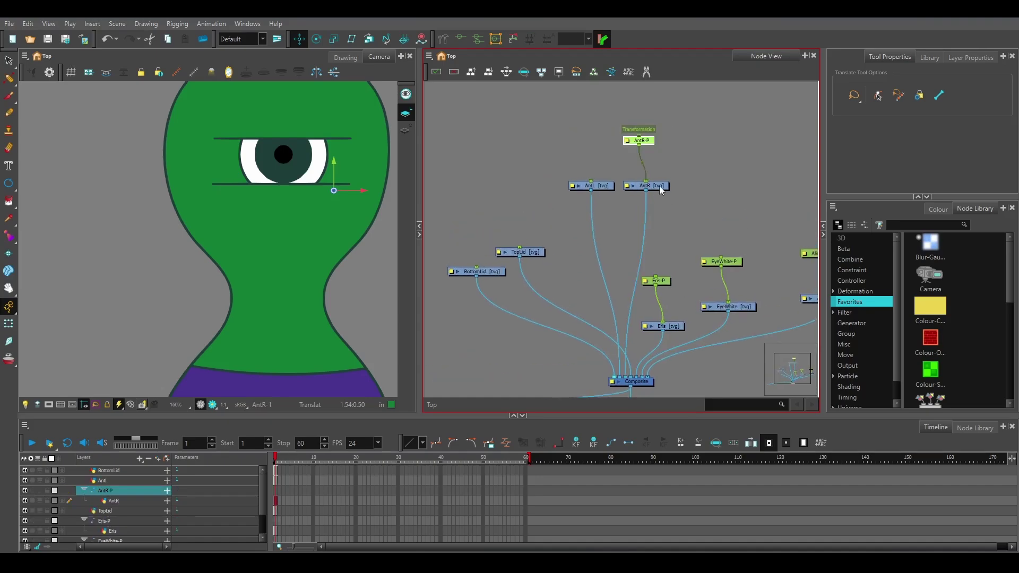
{"action": "left_click_drag", "start_coordinate": [303, 229], "coordinate": [278, 368]}
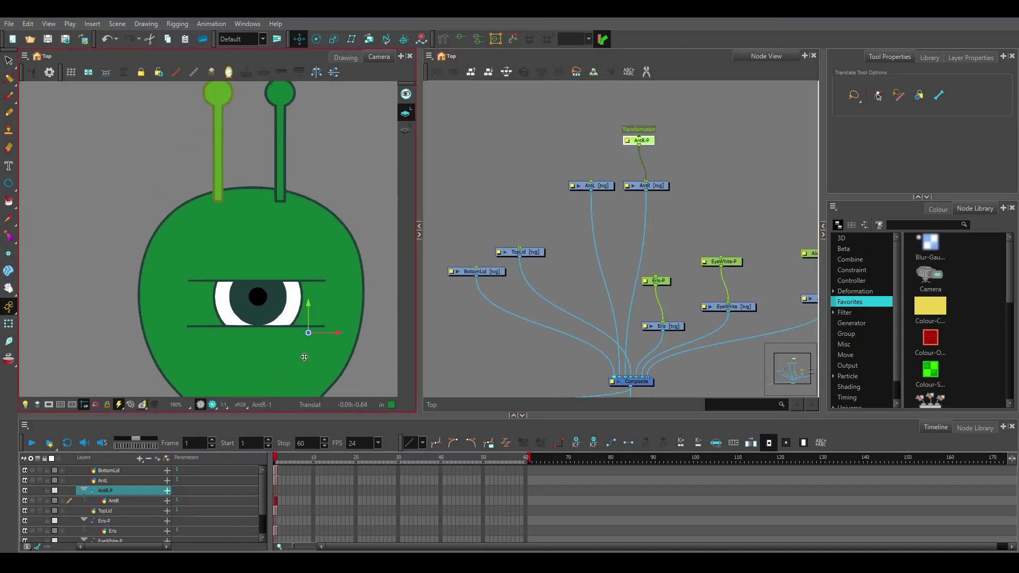
{"action": "left_click_drag", "start_coordinate": [308, 333], "coordinate": [217, 198]}
Step: Add a parent peg to the AntL drawing and place its pivot at the base of that antenna
{"action": "left_click", "coordinate": [603, 187]}
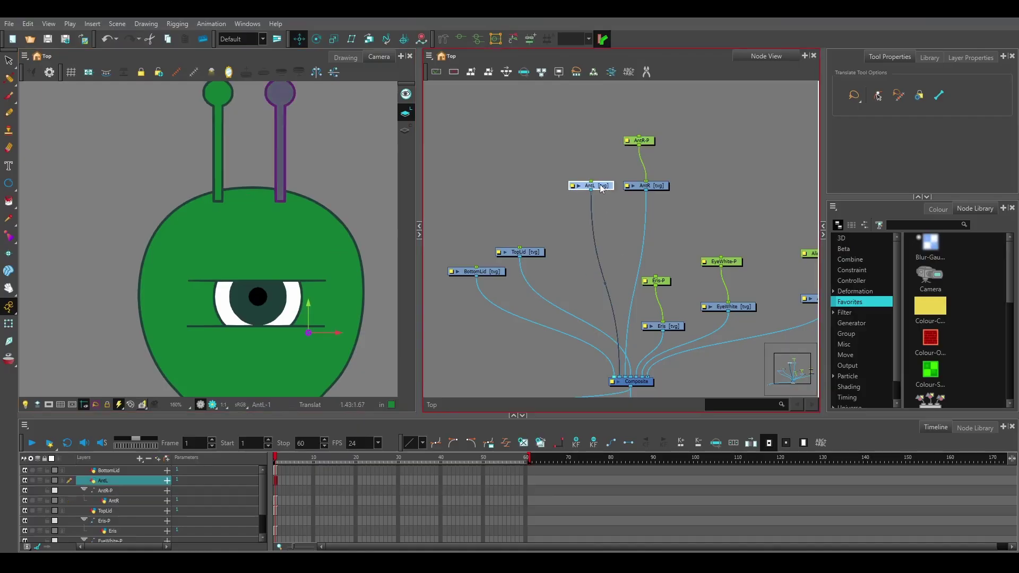
{"action": "key", "text": "ctrl+p"}
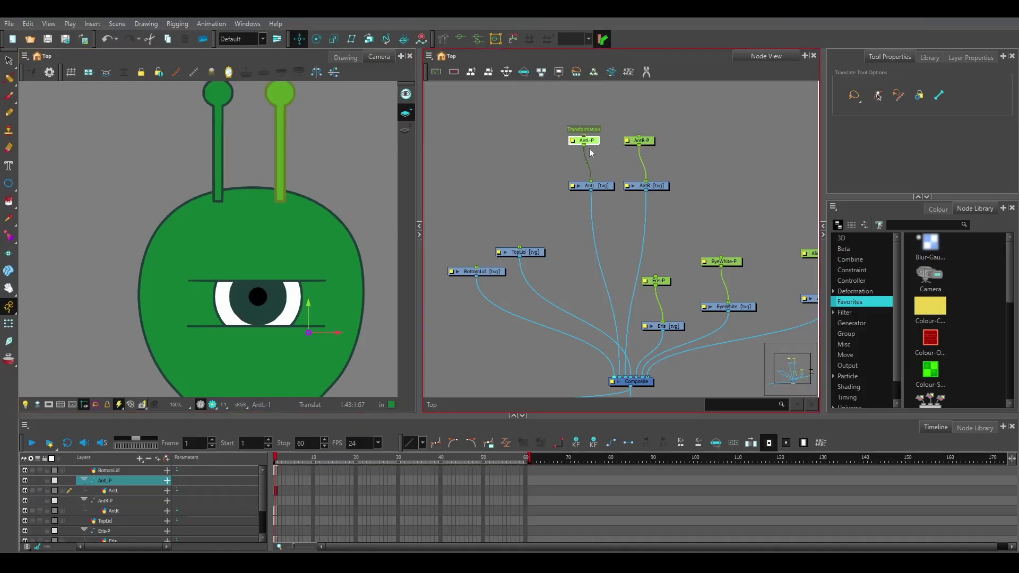
{"action": "left_click_drag", "start_coordinate": [308, 333], "coordinate": [280, 199]}
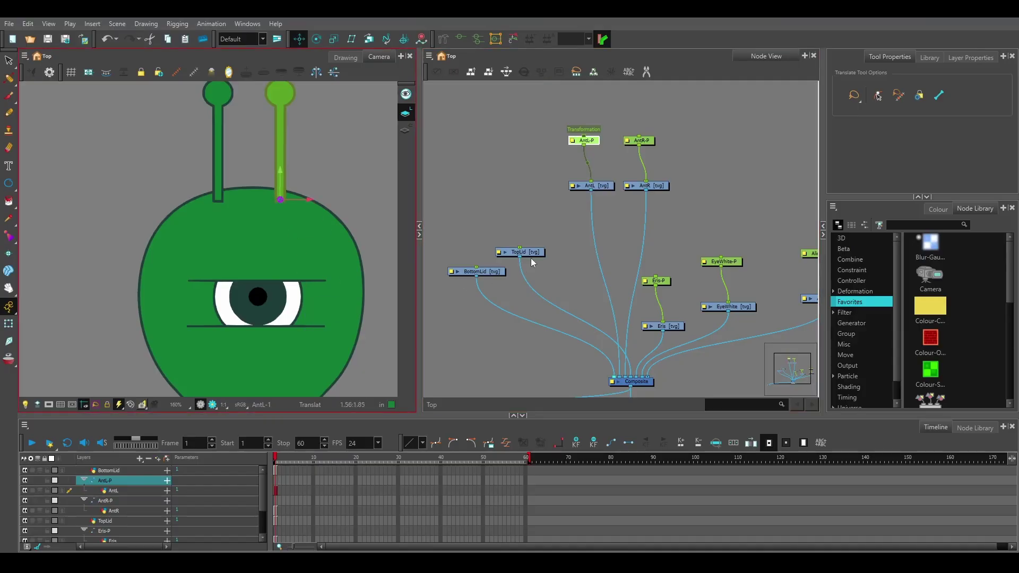
{"action": "left_click", "coordinate": [530, 252]}
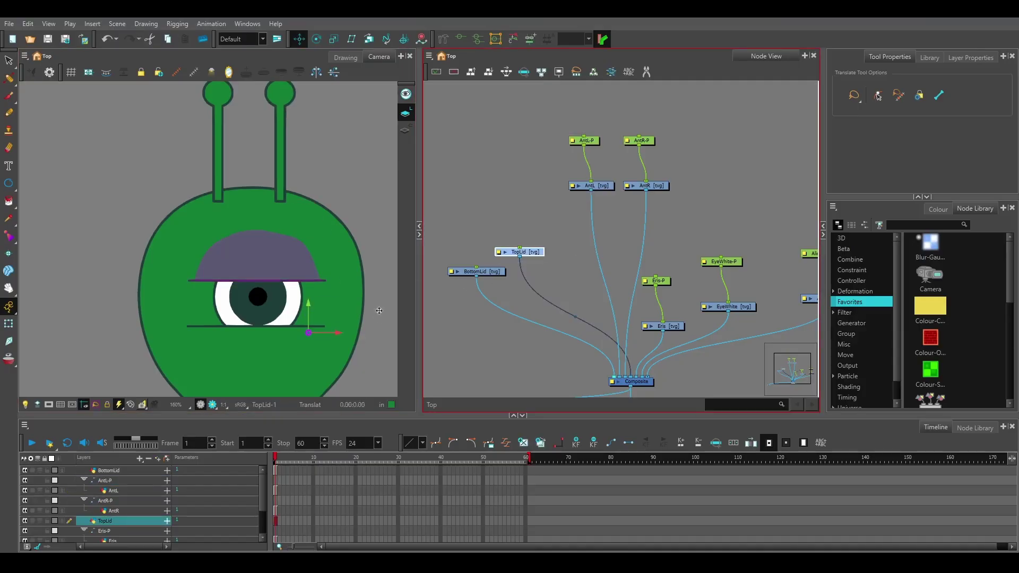
{"action": "left_click_drag", "start_coordinate": [308, 333], "coordinate": [274, 284]}
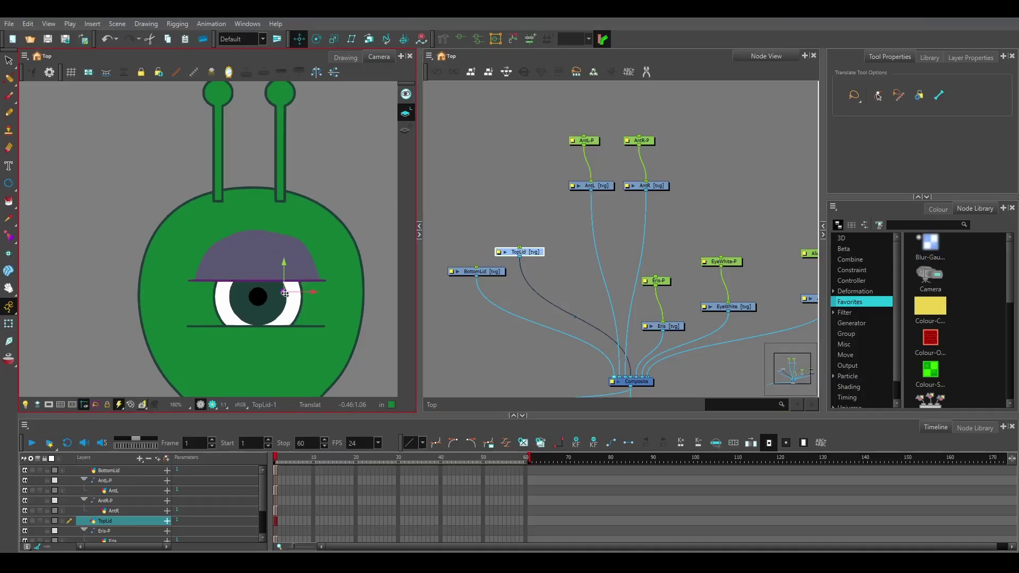
{"action": "key", "text": "ctrl+z"}
Step: Add a parent peg to the TopLid drawing and place its pivot in the middle of the upper eyelid
{"action": "left_click", "coordinate": [534, 252]}
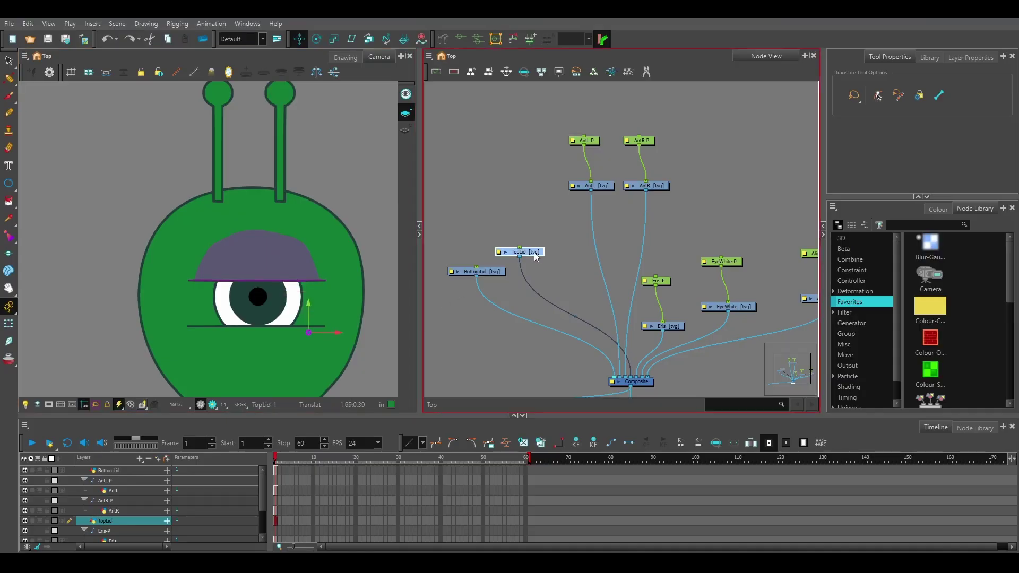
{"action": "key", "text": "ctrl+p"}
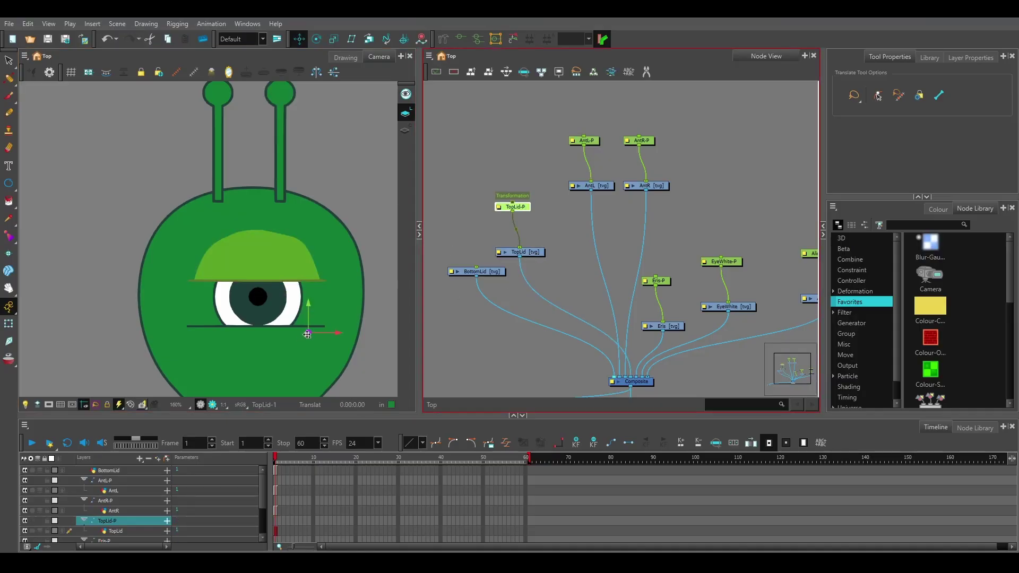
{"action": "left_click_drag", "start_coordinate": [309, 335], "coordinate": [260, 260]}
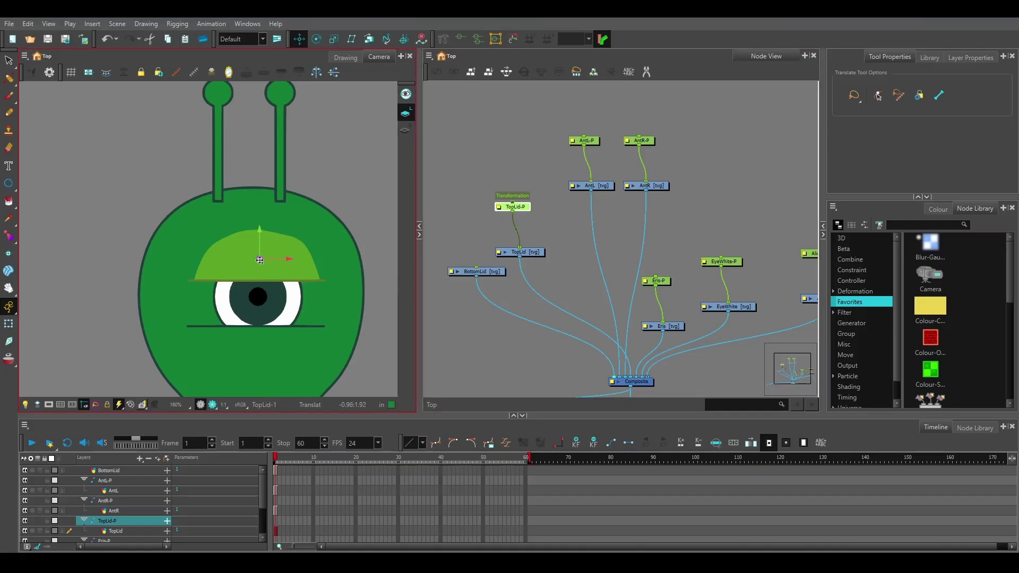
Step: Add a parent peg to the BottomLid drawing and place its pivot in the middle of the lower eyelid
{"action": "left_click", "coordinate": [489, 273]}
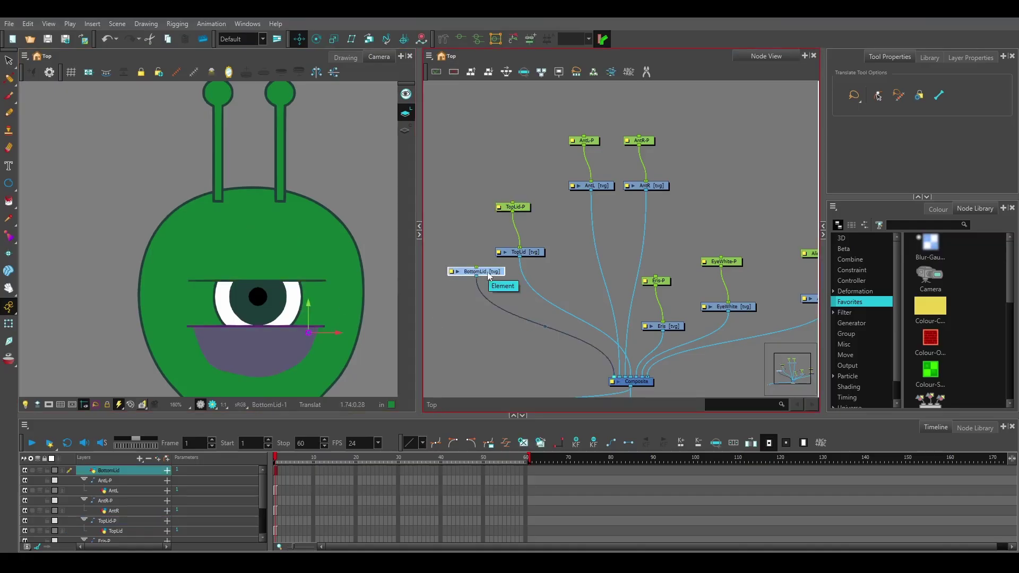
{"action": "key", "text": "ctrl+p"}
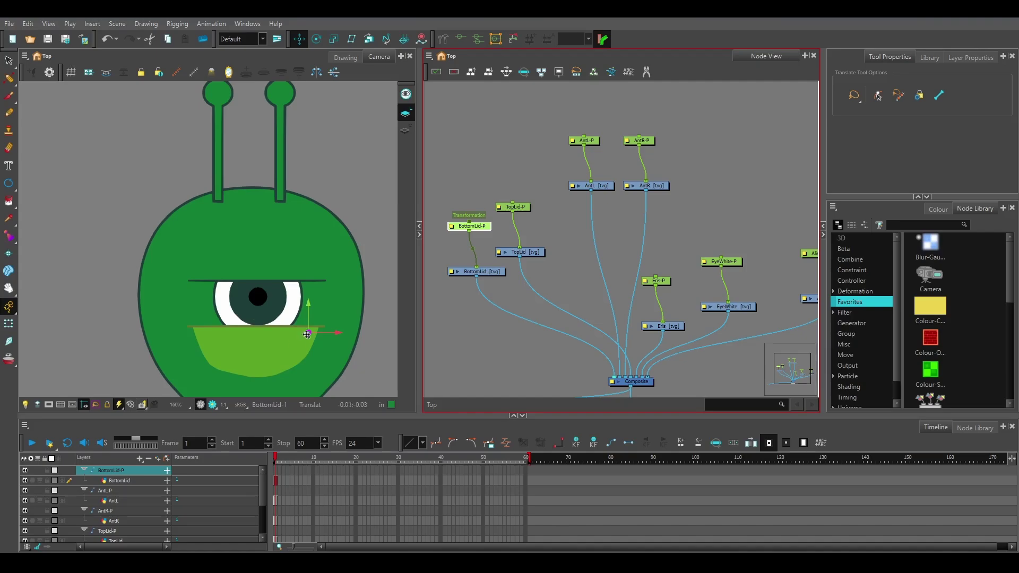
{"action": "left_click_drag", "start_coordinate": [307, 334], "coordinate": [255, 324]}
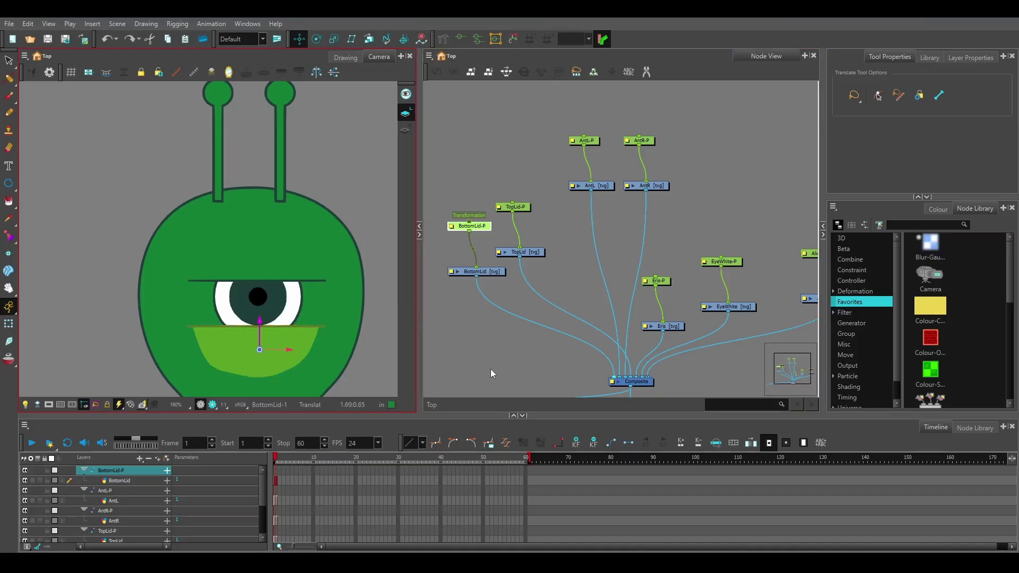
Step: Move the Eris, EyeWhite and AlienBody nodes with their pegs higher in the node network
{"action": "left_click", "coordinate": [338, 327]}
{"action": "scroll", "coordinate": [339, 328], "scroll_direction": "down", "scroll_amount": 2}
{"action": "scroll", "coordinate": [96, 241], "scroll_direction": "down", "scroll_amount": 1}
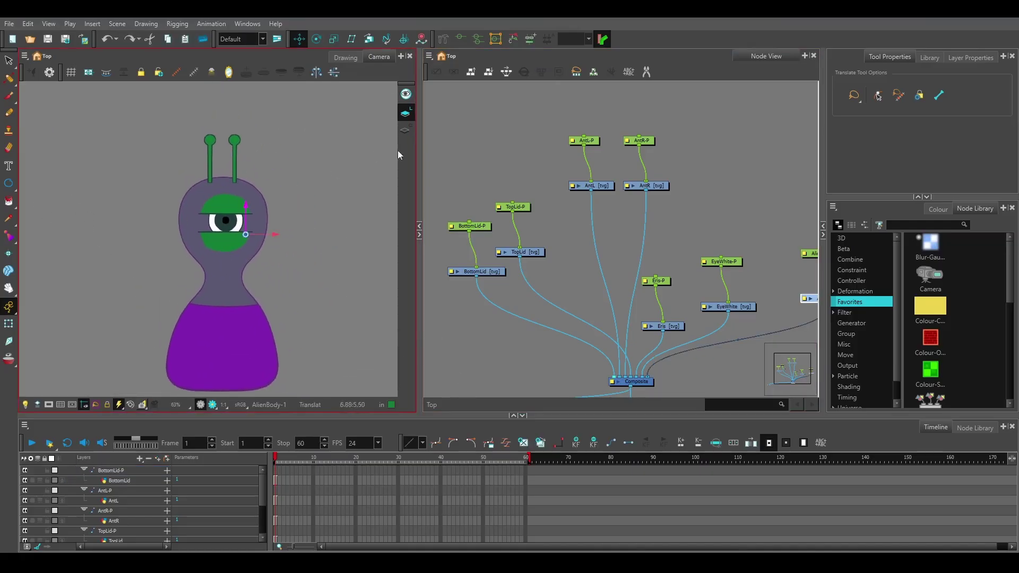
{"action": "left_click", "coordinate": [491, 158]}
{"action": "scroll", "coordinate": [632, 316], "scroll_direction": "down", "scroll_amount": 2}
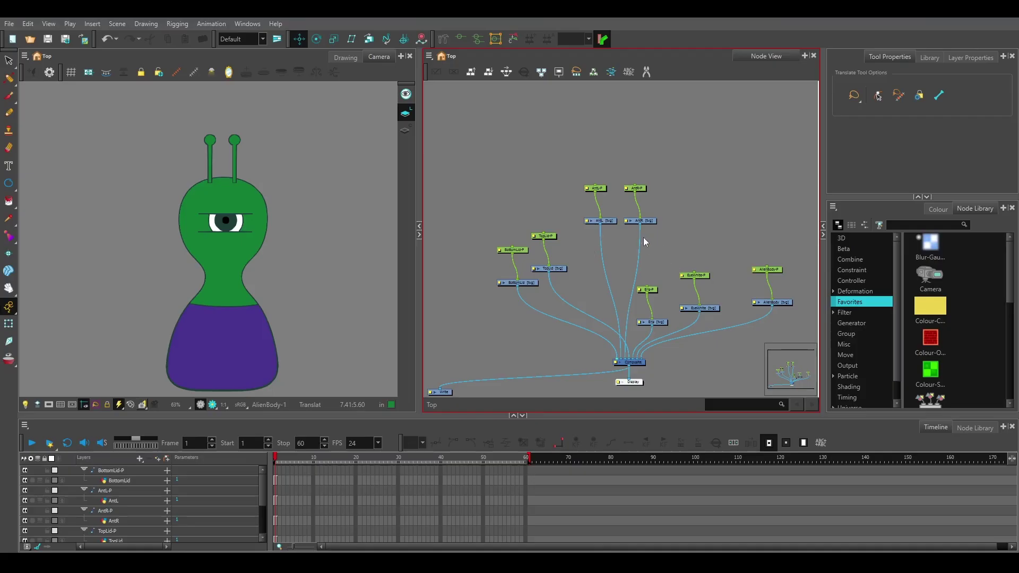
{"action": "mouse_move", "coordinate": [644, 240]}
{"action": "left_mouse_down"}
{"action": "mouse_move", "coordinate": [753, 333]}
{"action": "mouse_move", "coordinate": [785, 333]}
{"action": "mouse_move", "coordinate": [809, 171]}
{"action": "left_mouse_up"}
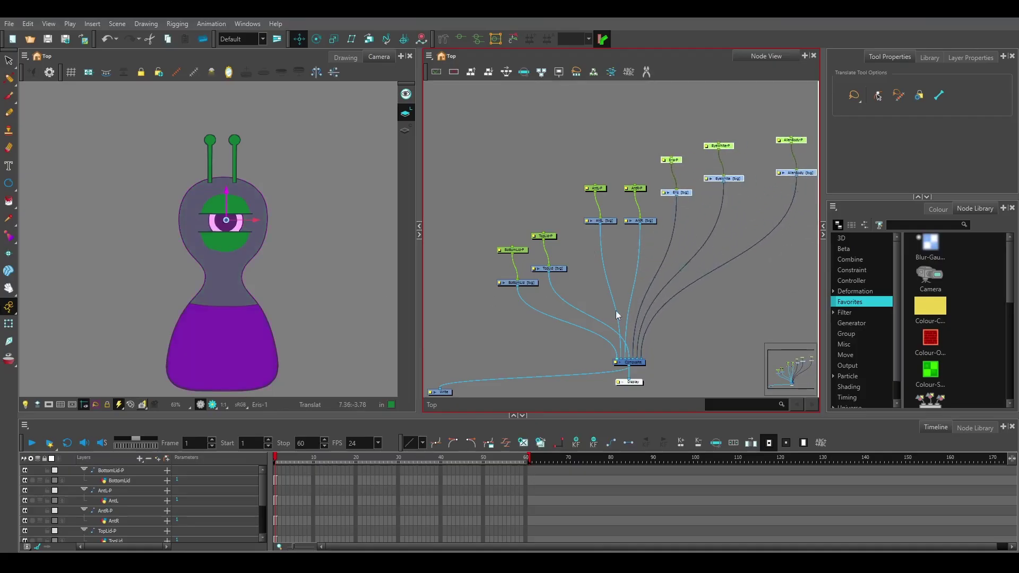
{"action": "left_click", "coordinate": [736, 273]}
{"action": "left_click_drag", "start_coordinate": [720, 288], "coordinate": [682, 339]}
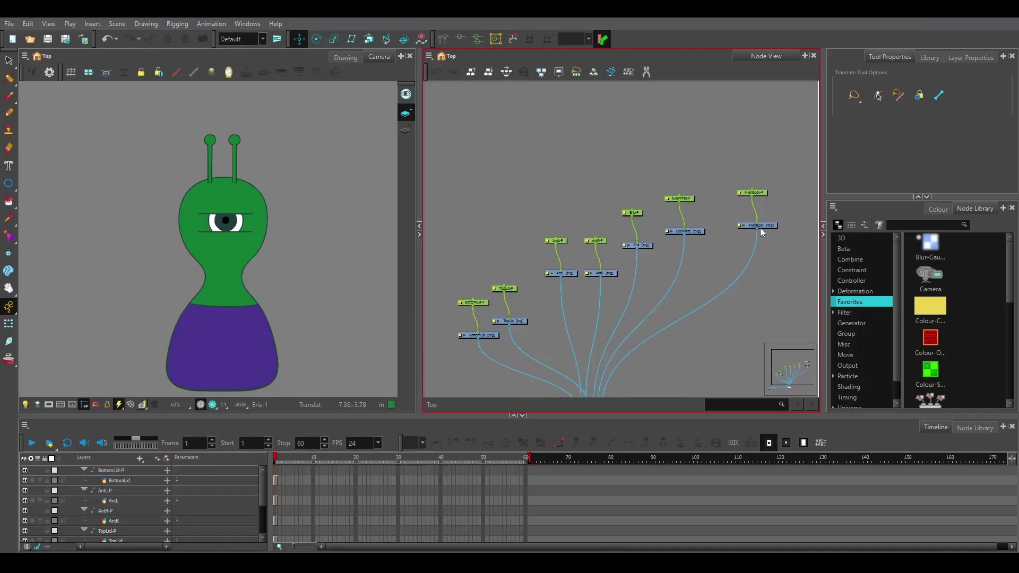
Step: Test the AlienBody peg by shifting the body sideways in the camera view, and undo the move
{"action": "left_click", "coordinate": [760, 193]}
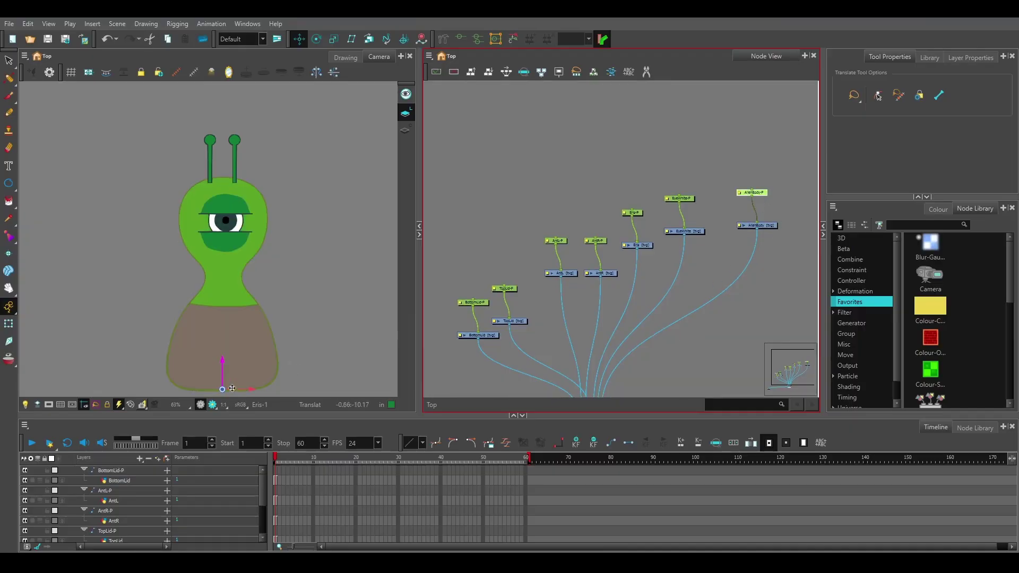
{"action": "left_click_drag", "start_coordinate": [244, 377], "coordinate": [362, 375]}
{"action": "key", "text": "ctrl+z"}
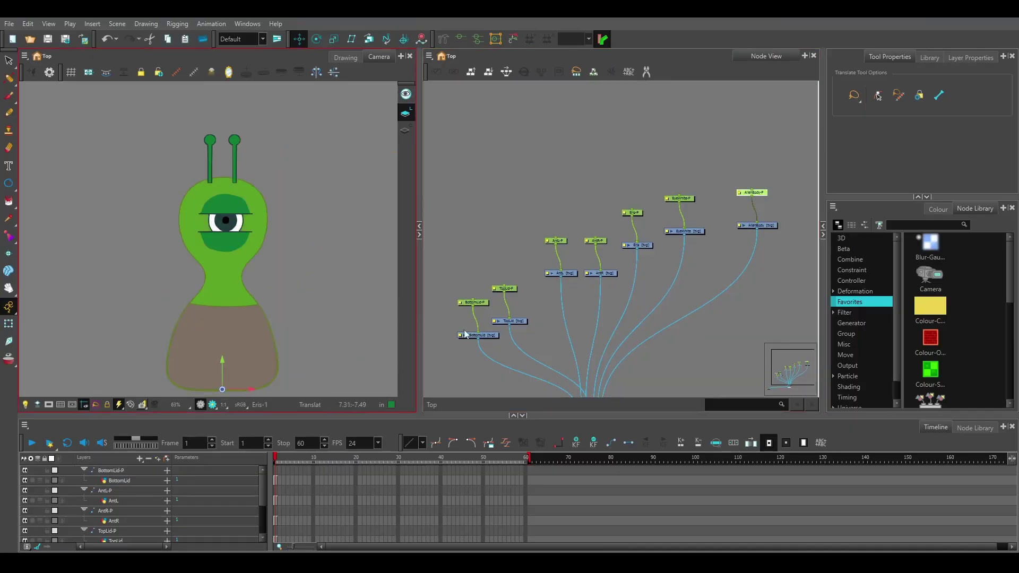
Step: Connect the AlienBody peg to the EyeWhite peg so that the body peg becomes its parent
{"action": "scroll", "coordinate": [664, 235], "scroll_direction": "up", "scroll_amount": 3}
{"action": "left_click_drag", "start_coordinate": [707, 278], "coordinate": [588, 339]}
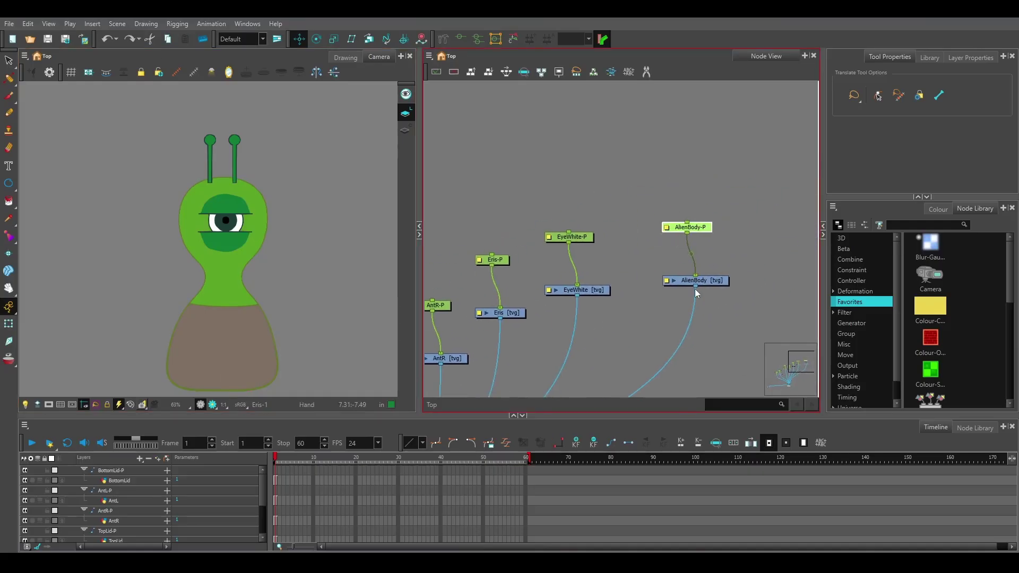
{"action": "left_click_drag", "start_coordinate": [635, 326], "coordinate": [696, 304]}
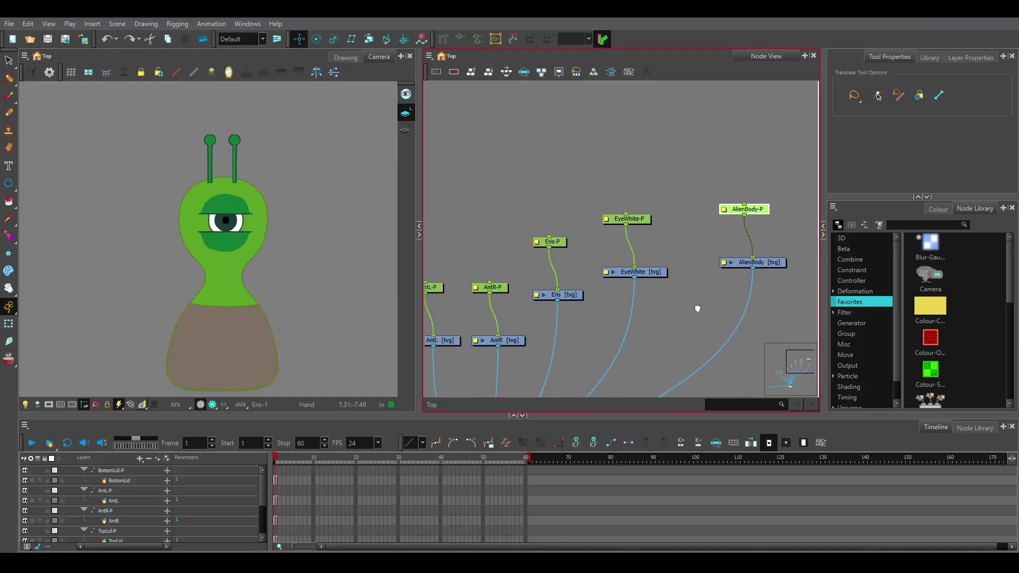
{"action": "left_click_drag", "start_coordinate": [748, 211], "coordinate": [628, 210]}
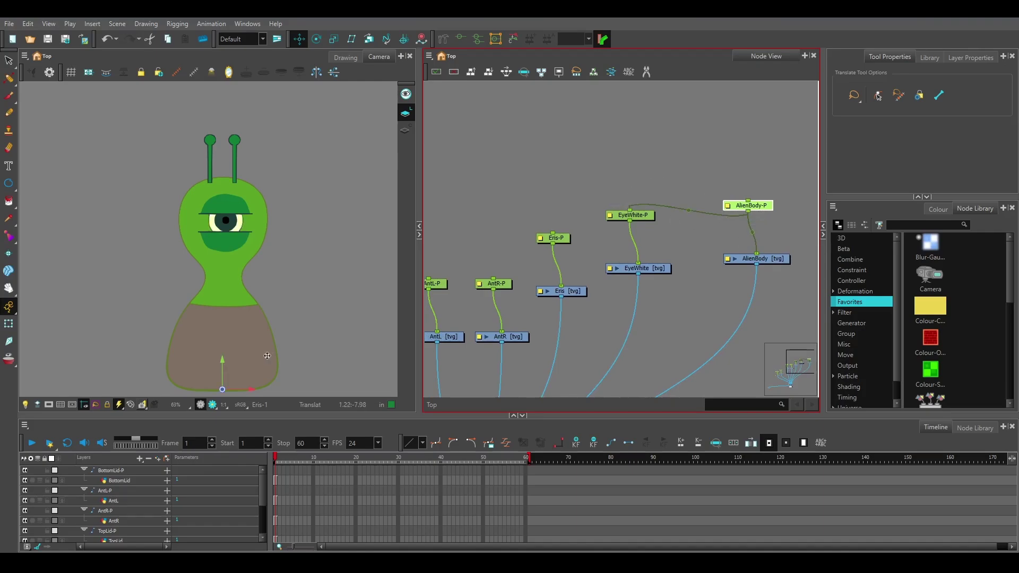
Step: Test the parented EyeWhite by moving the AlienBody peg aside in the camera view, and undo the move
{"action": "left_click_drag", "start_coordinate": [248, 378], "coordinate": [367, 365]}
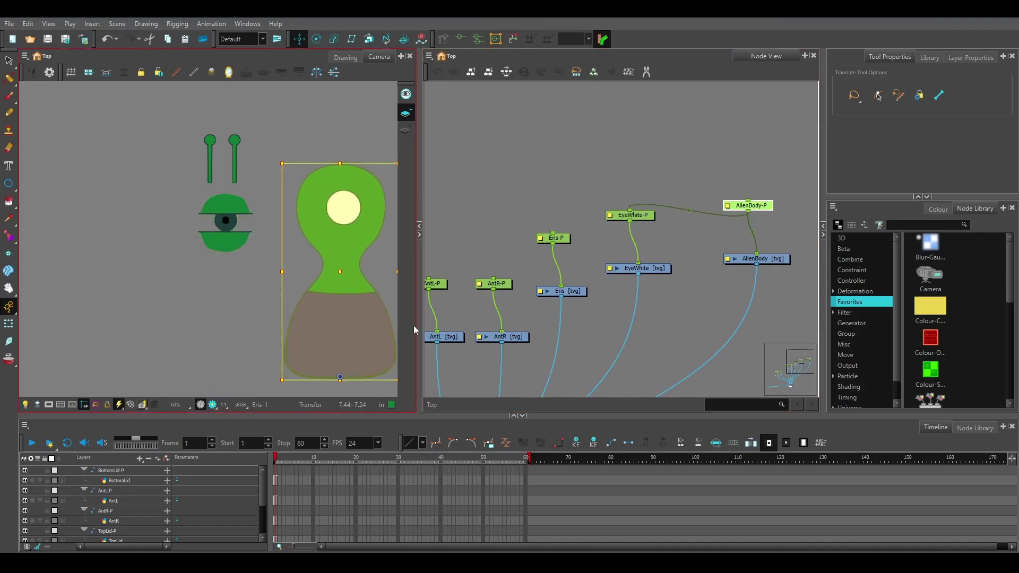
{"action": "key", "text": "ctrl+z"}
{"action": "left_click_drag", "start_coordinate": [749, 211], "coordinate": [666, 219]}
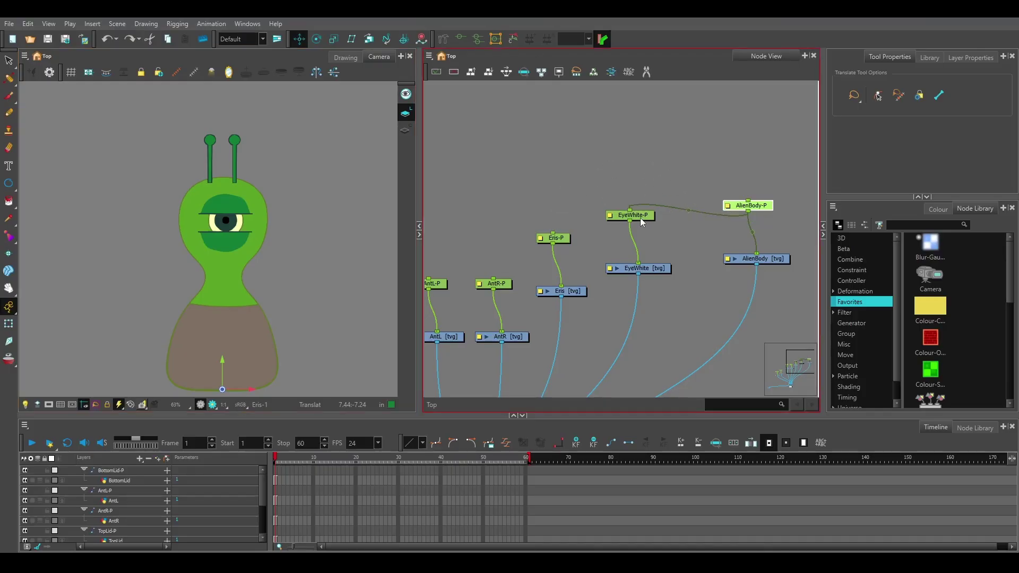
Step: Parent the Eris peg to the EyeWhite peg and test the link with a trial move of the eye that is undone
{"action": "left_click", "coordinate": [640, 217]}
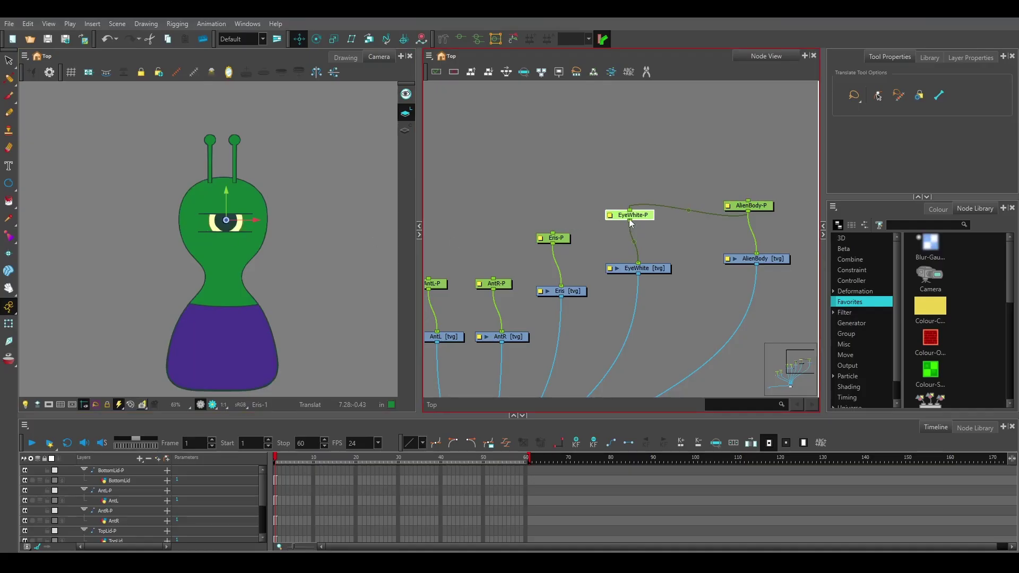
{"action": "left_click_drag", "start_coordinate": [628, 219], "coordinate": [554, 232]}
{"action": "left_click", "coordinate": [244, 206]}
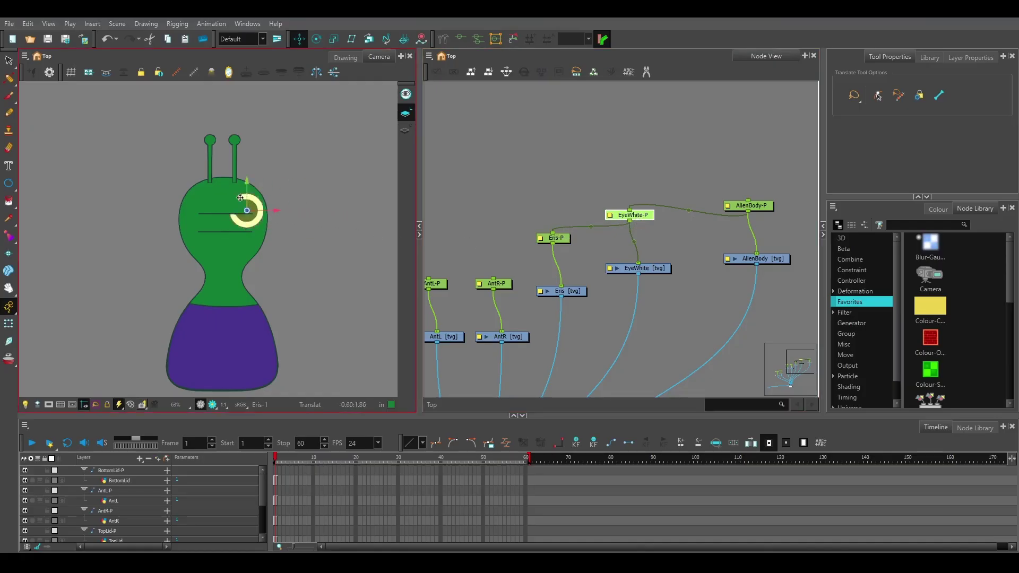
{"action": "key", "text": "ctrl+z"}
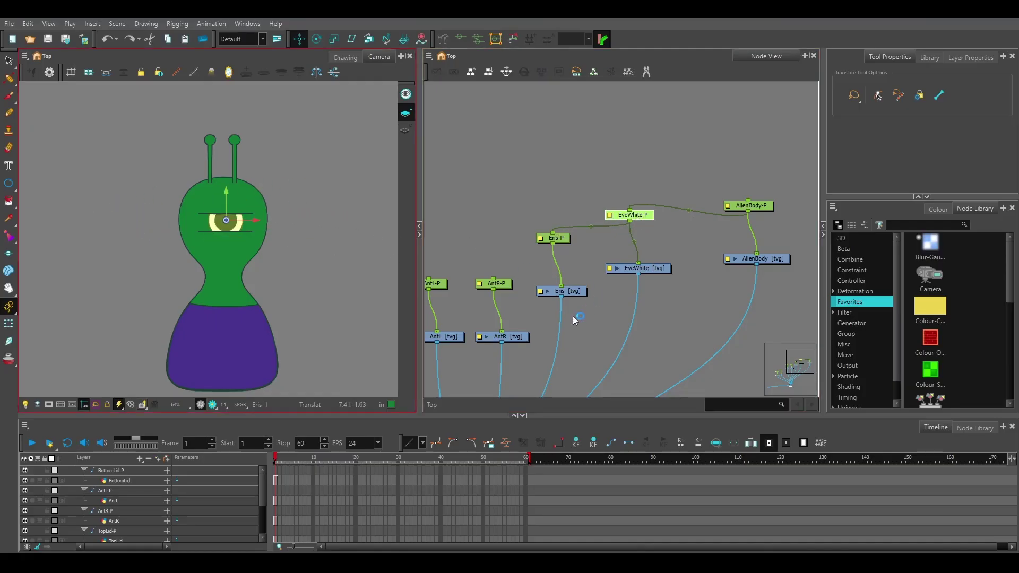
Step: Move the AntL and AntR drawings with their pegs up above the eyelid nodes in the network
{"action": "left_click_drag", "start_coordinate": [550, 326], "coordinate": [604, 319]}
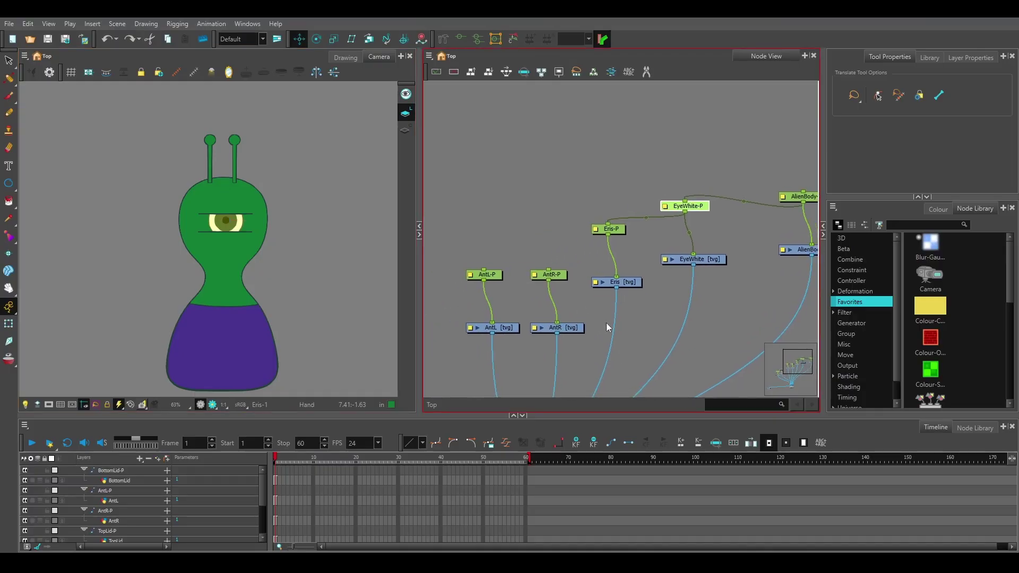
{"action": "scroll", "coordinate": [609, 335], "scroll_direction": "down", "scroll_amount": 4}
{"action": "left_click_drag", "start_coordinate": [515, 287], "coordinate": [511, 247]}
{"action": "left_click_drag", "start_coordinate": [486, 348], "coordinate": [476, 276]}
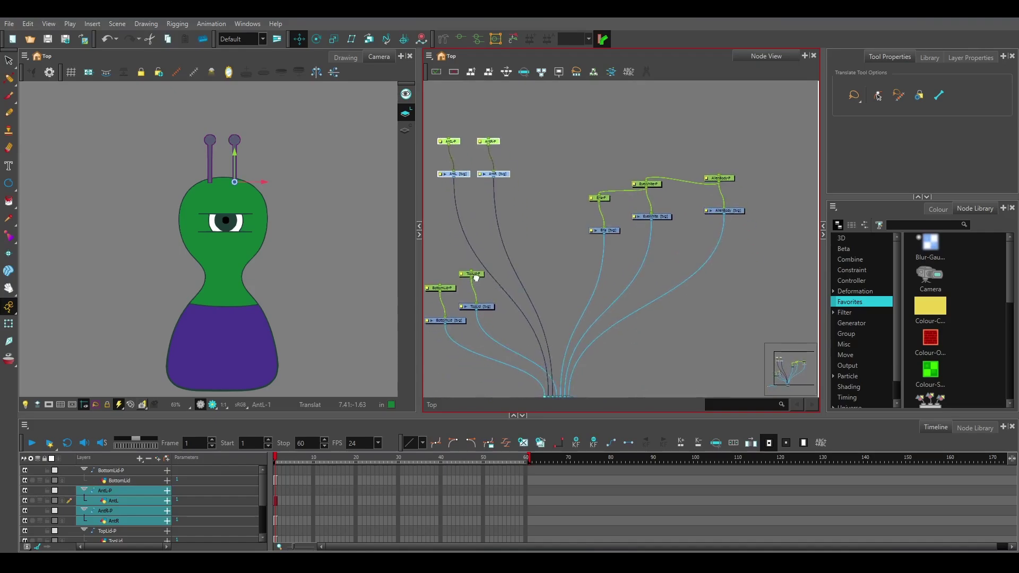
{"action": "right_click", "coordinate": [506, 305]}
{"action": "left_click", "coordinate": [640, 170]}
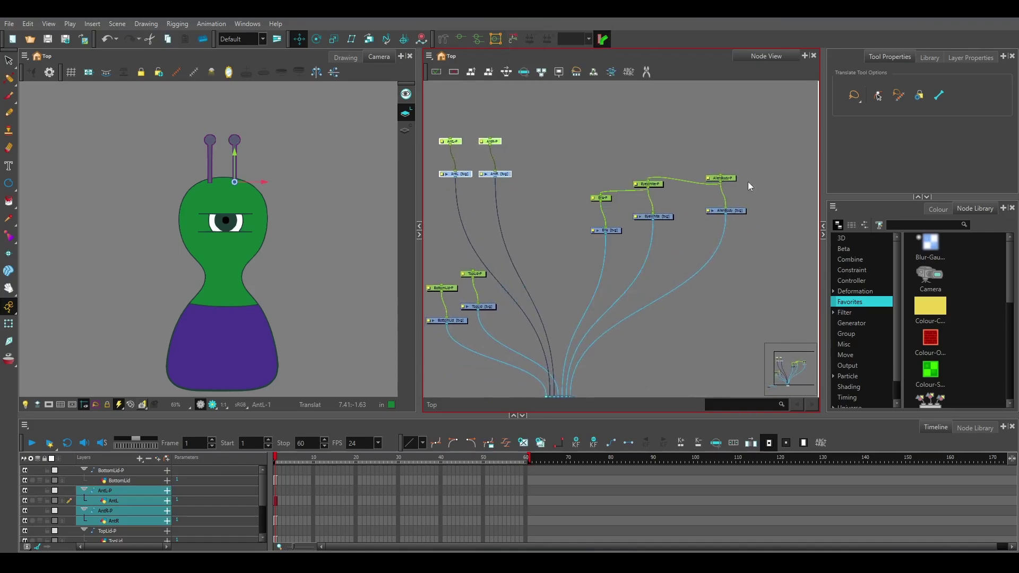
Step: Parent the TopLid, BottomLid, AntR and AntL pegs to the AlienBody peg
{"action": "left_click_drag", "start_coordinate": [721, 181], "coordinate": [472, 272]}
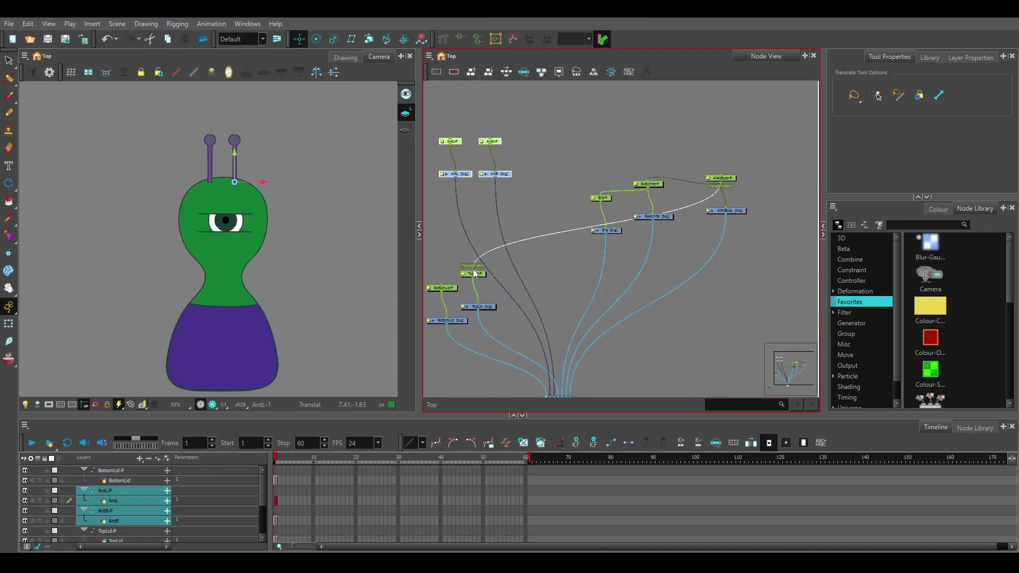
{"action": "left_click_drag", "start_coordinate": [721, 181], "coordinate": [509, 282]}
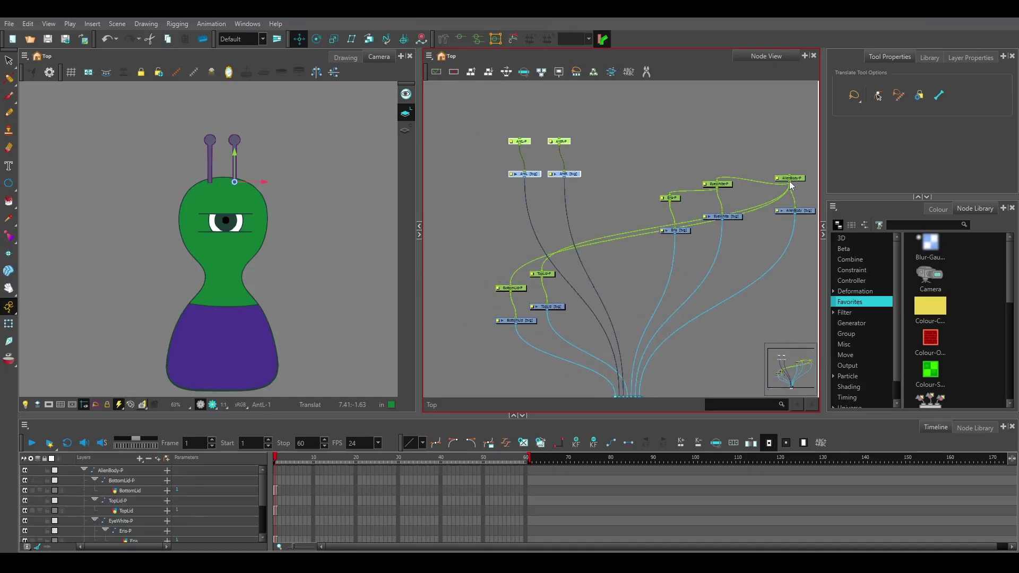
{"action": "left_click_drag", "start_coordinate": [789, 181], "coordinate": [559, 138]}
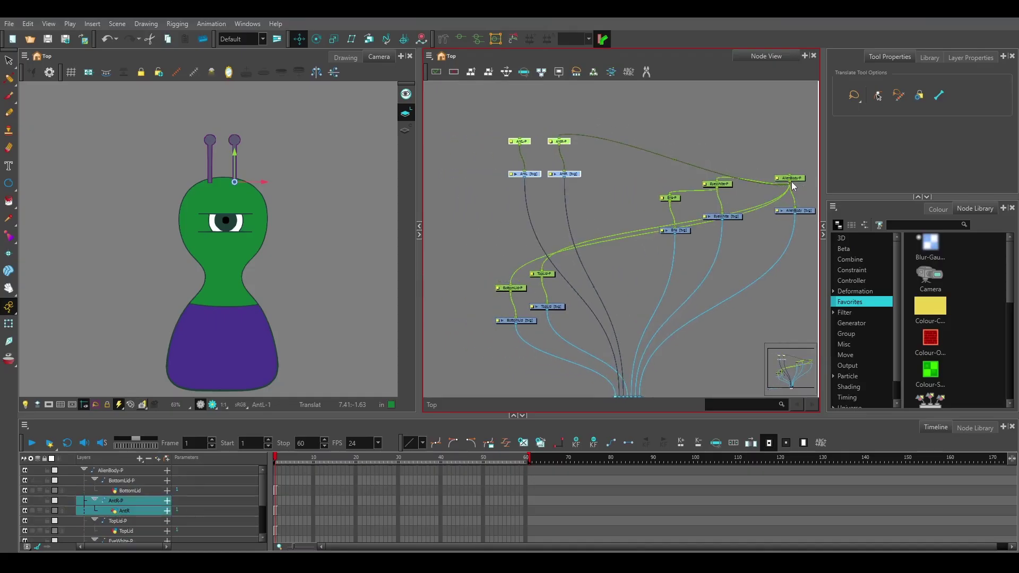
{"action": "left_click_drag", "start_coordinate": [790, 182], "coordinate": [519, 139]}
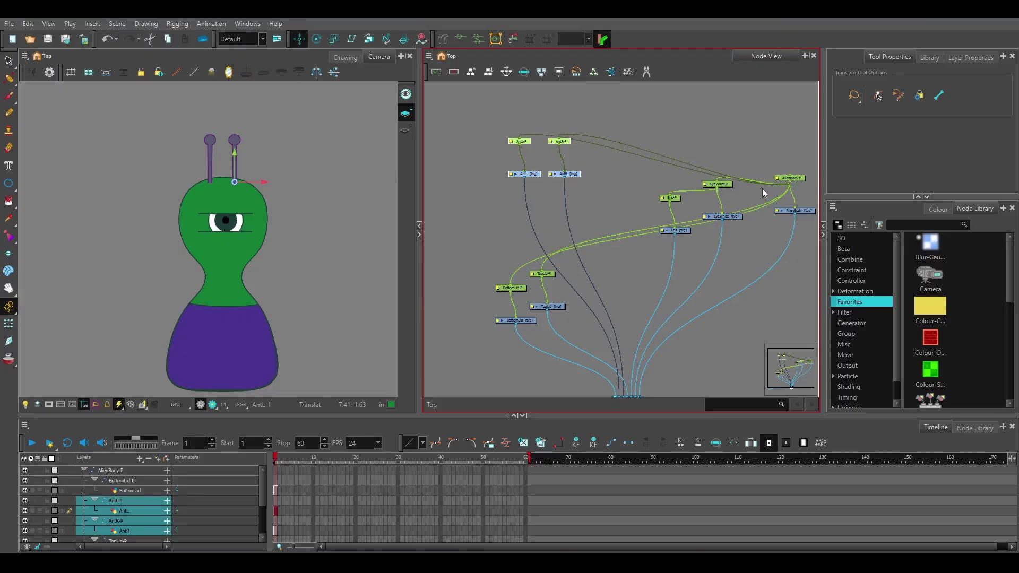
Step: Select the AlienBody peg and move the whole character slightly in the camera view to test the hierarchy
{"action": "left_click", "coordinate": [797, 181]}
{"action": "scroll", "coordinate": [253, 326], "scroll_direction": "down", "scroll_amount": 1}
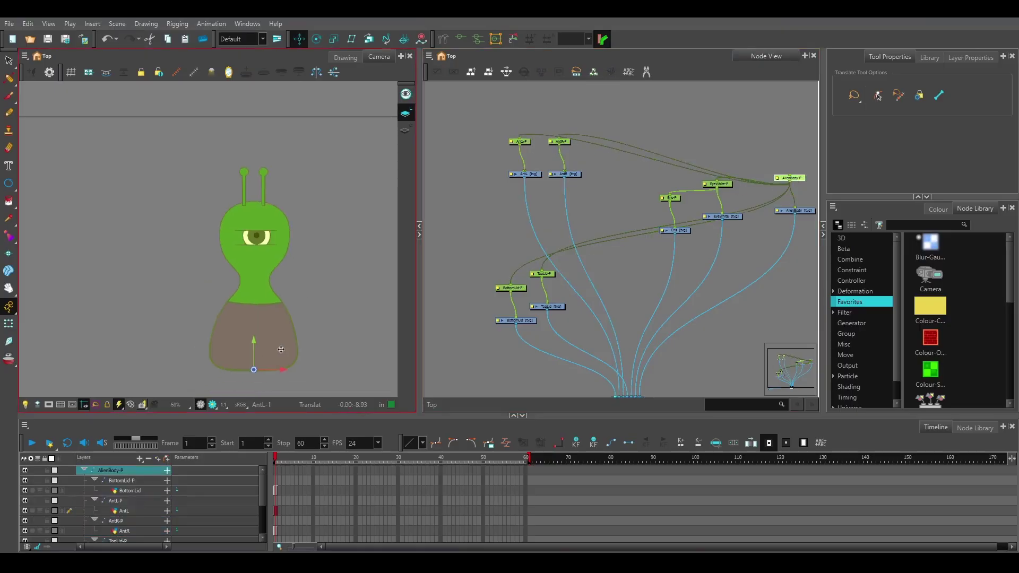
{"action": "left_click_drag", "start_coordinate": [253, 327], "coordinate": [219, 371]}
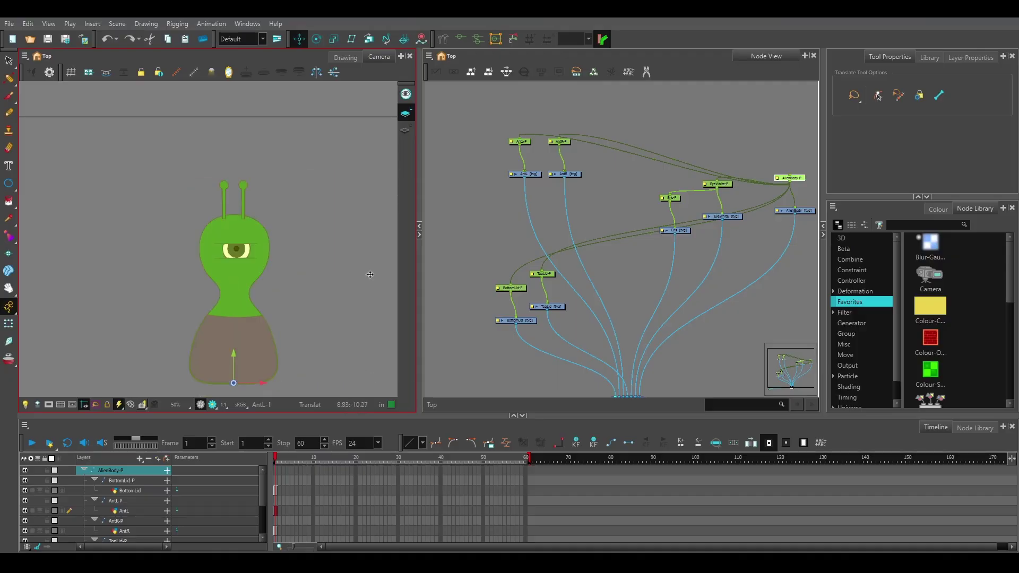
{"action": "scroll", "coordinate": [318, 330], "scroll_direction": "up", "scroll_amount": 1}
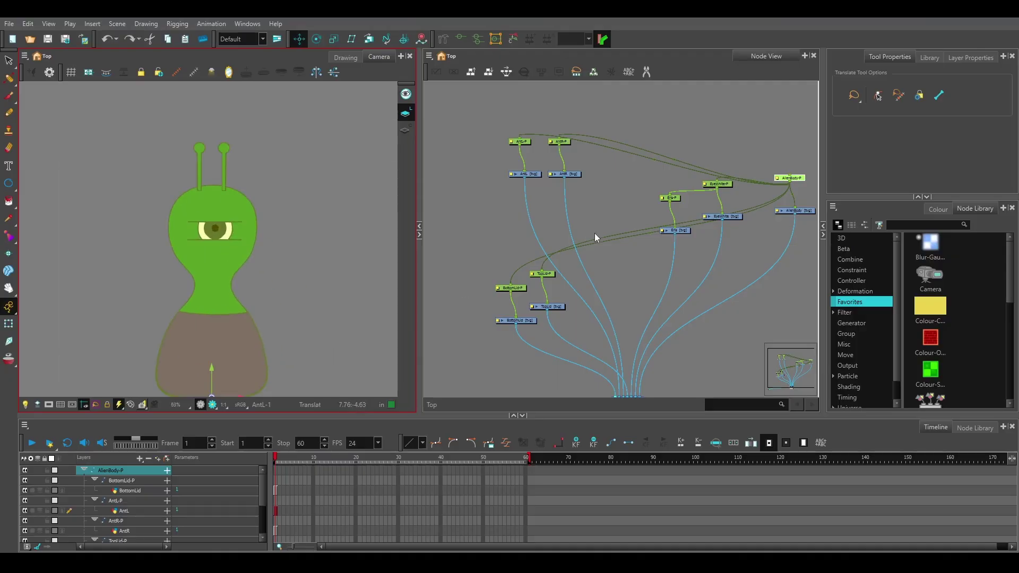
Step: Select the EyeWhite peg and try a small move of the eye in the camera view to test its link
{"action": "scroll", "coordinate": [659, 216], "scroll_direction": "up", "scroll_amount": 1}
{"action": "scroll", "coordinate": [659, 215], "scroll_direction": "up", "scroll_amount": 2}
{"action": "left_click", "coordinate": [727, 179]}
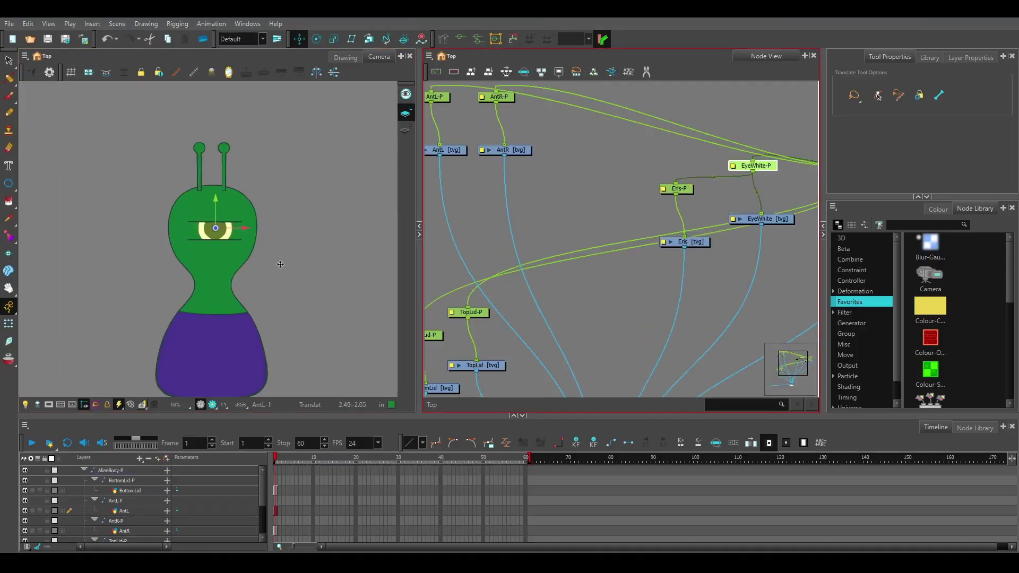
{"action": "left_click_drag", "start_coordinate": [235, 219], "coordinate": [227, 220]}
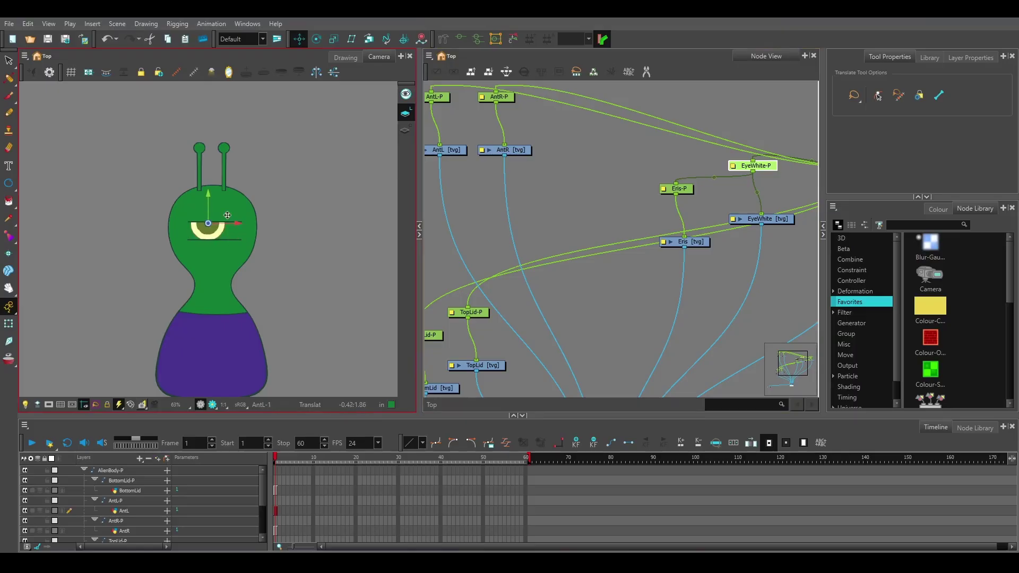
Step: Check the AntL peg, try moving the AlienBody peg higher in the network and undo the move
{"action": "left_click", "coordinate": [439, 98]}
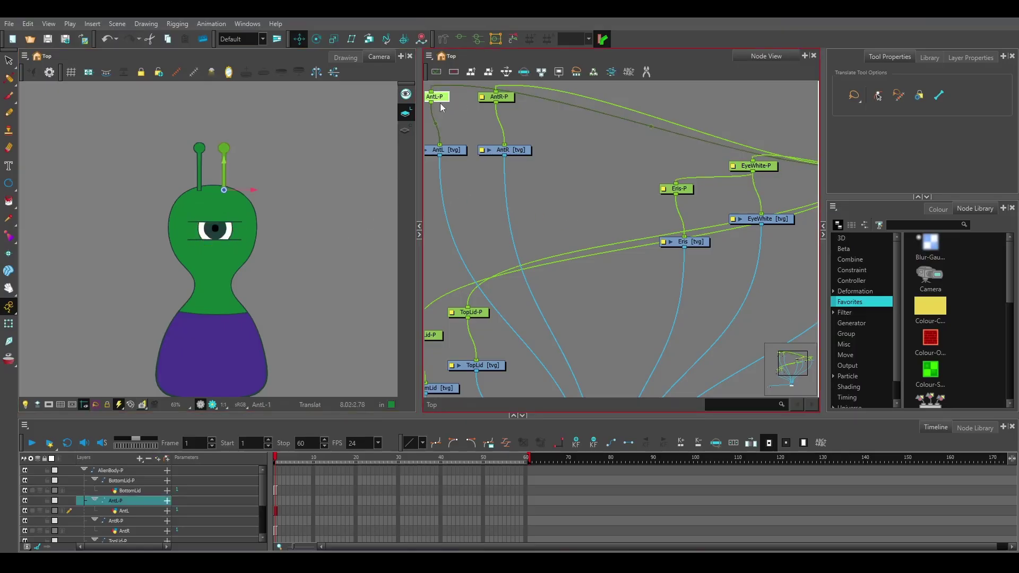
{"action": "scroll", "coordinate": [624, 215], "scroll_direction": "down", "scroll_amount": 2}
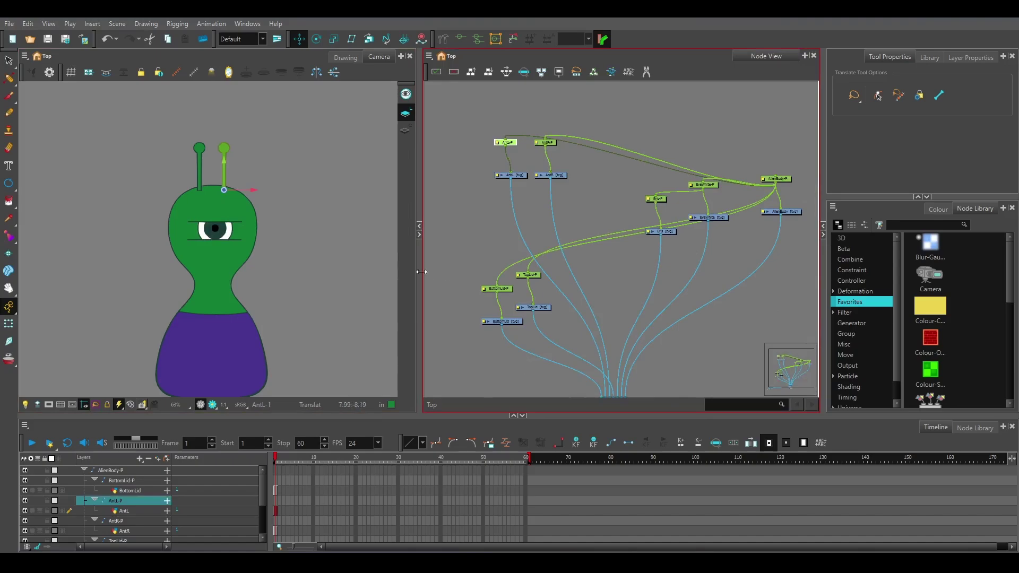
{"action": "left_click", "coordinate": [607, 215]}
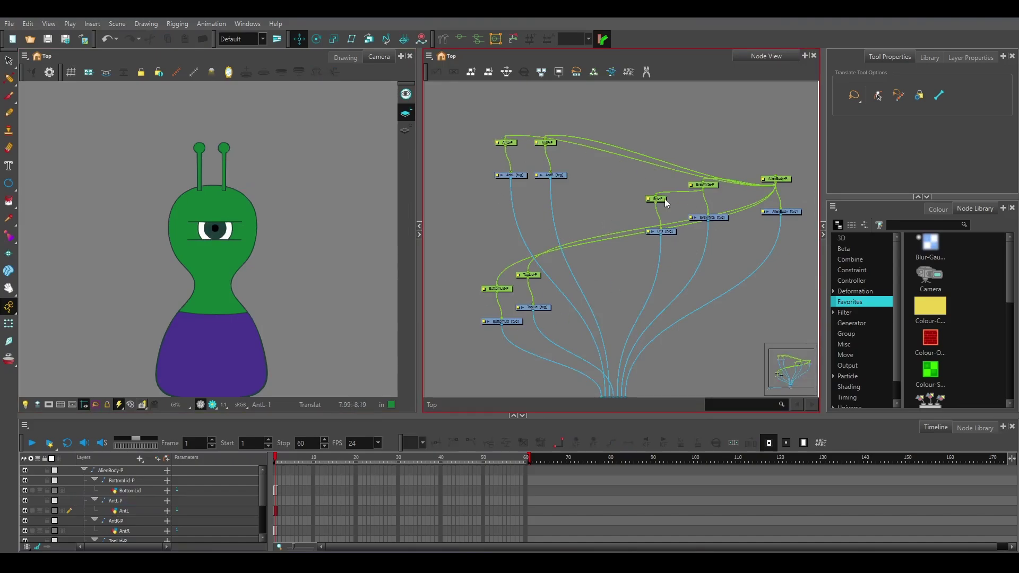
{"action": "left_click_drag", "start_coordinate": [787, 184], "coordinate": [756, 98]}
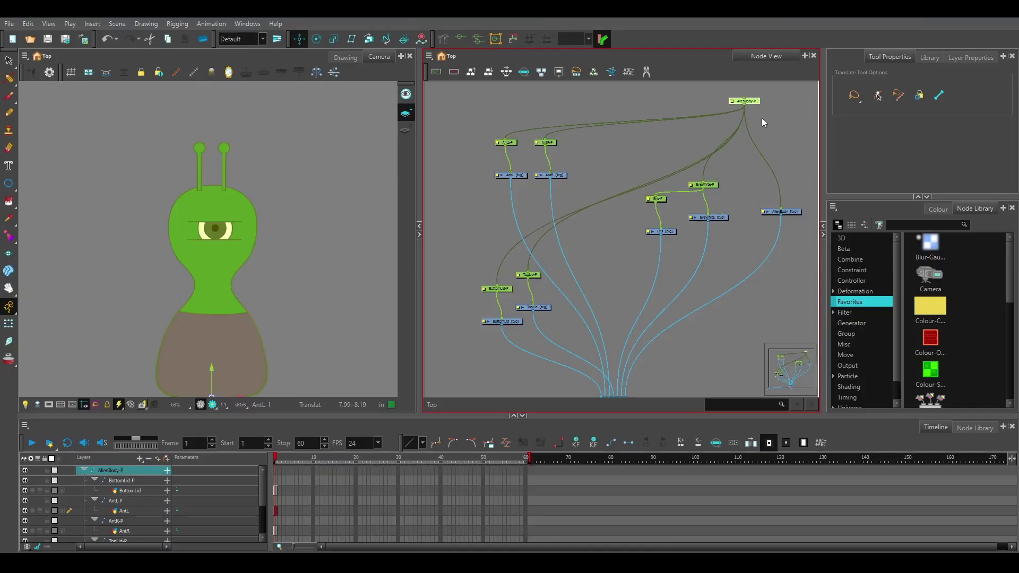
{"action": "key", "text": "ctrl+z"}
Step: Disconnect the AntL, AntR, TopLid and BottomLid pegs from the AlienBody peg
{"action": "left_click_drag", "start_coordinate": [507, 137], "coordinate": [608, 123]}
{"action": "left_click_drag", "start_coordinate": [550, 138], "coordinate": [610, 134]}
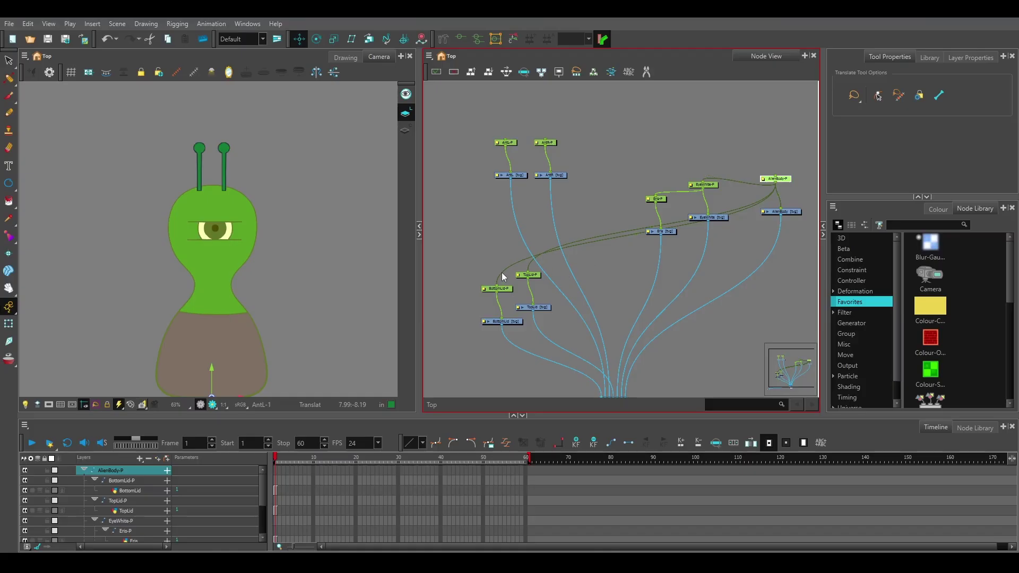
{"action": "left_click_drag", "start_coordinate": [498, 275], "coordinate": [584, 237]}
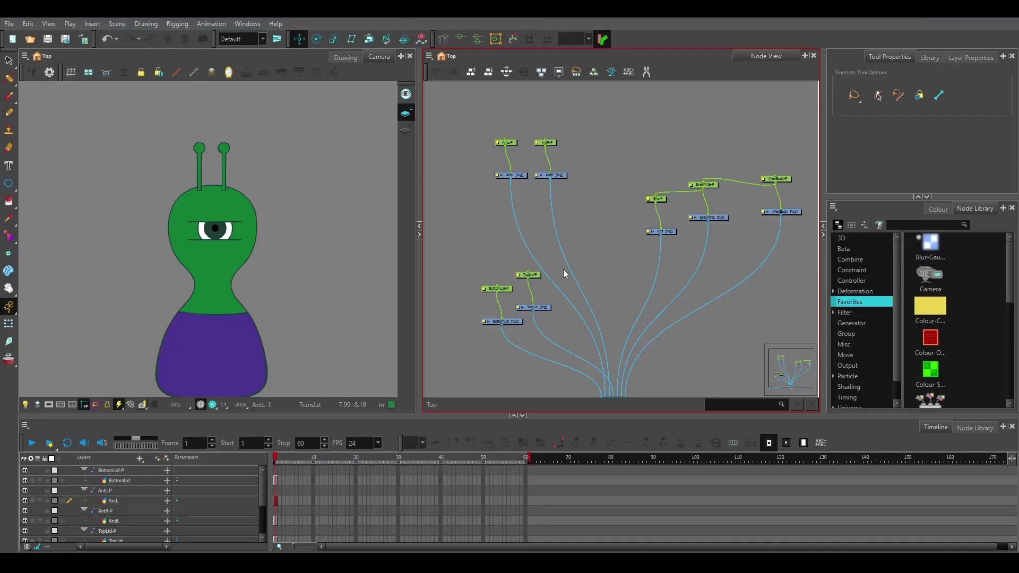
Step: Test the EyeWhite and Eris pegs with trial moves of the eye in the camera view and undo them
{"action": "scroll", "coordinate": [251, 255], "scroll_direction": "up", "scroll_amount": 4}
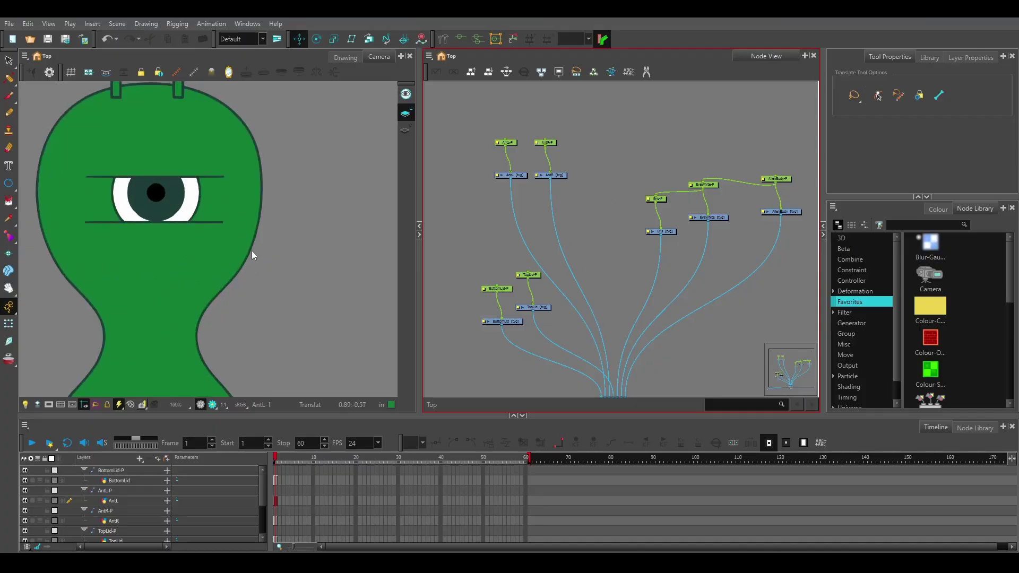
{"action": "scroll", "coordinate": [251, 255], "scroll_direction": "down", "scroll_amount": 2}
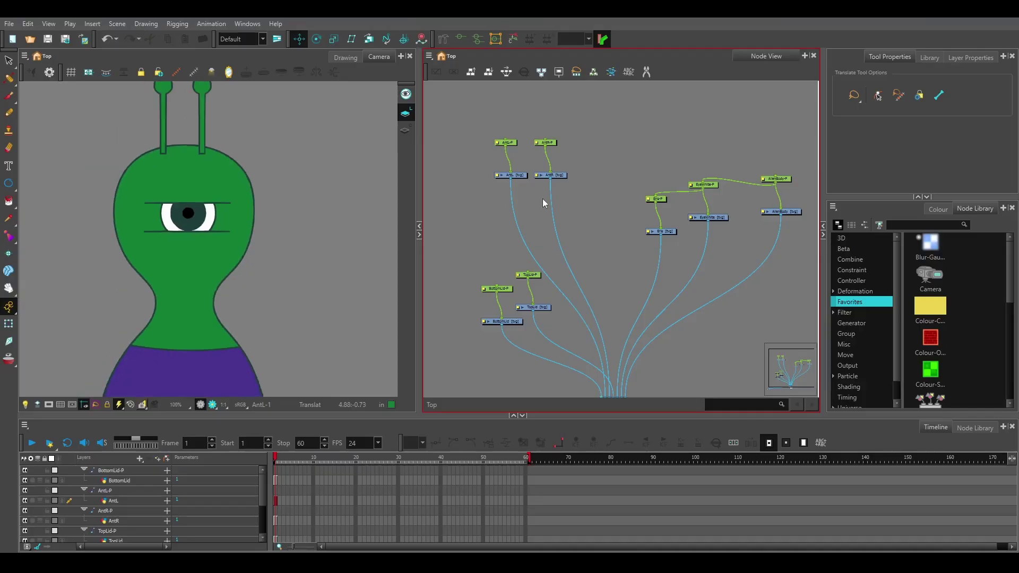
{"action": "left_click", "coordinate": [710, 184]}
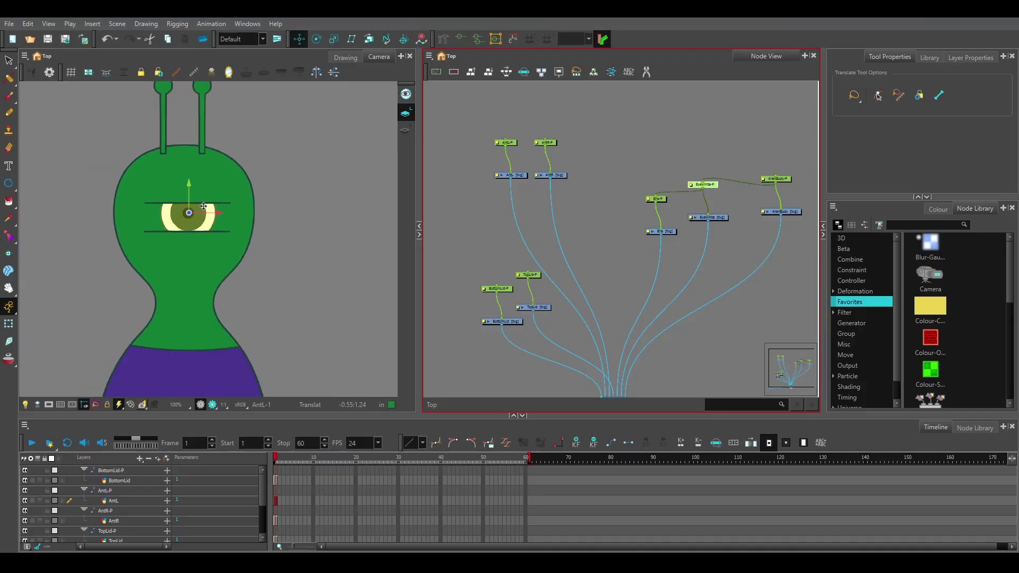
{"action": "mouse_move", "coordinate": [207, 209]}
{"action": "left_mouse_down"}
{"action": "mouse_move", "coordinate": [226, 211]}
{"action": "mouse_move", "coordinate": [208, 209]}
{"action": "left_mouse_up"}
{"action": "left_click", "coordinate": [660, 199]}
{"action": "key", "text": "ctrl+z"}
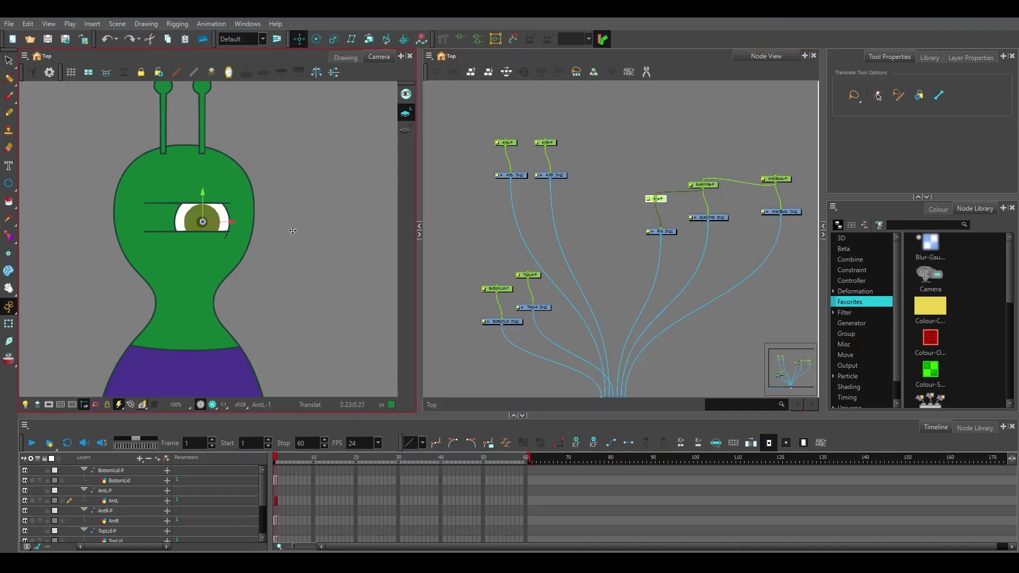
{"action": "key", "text": "b"}
{"action": "key", "text": "ctrl+z"}
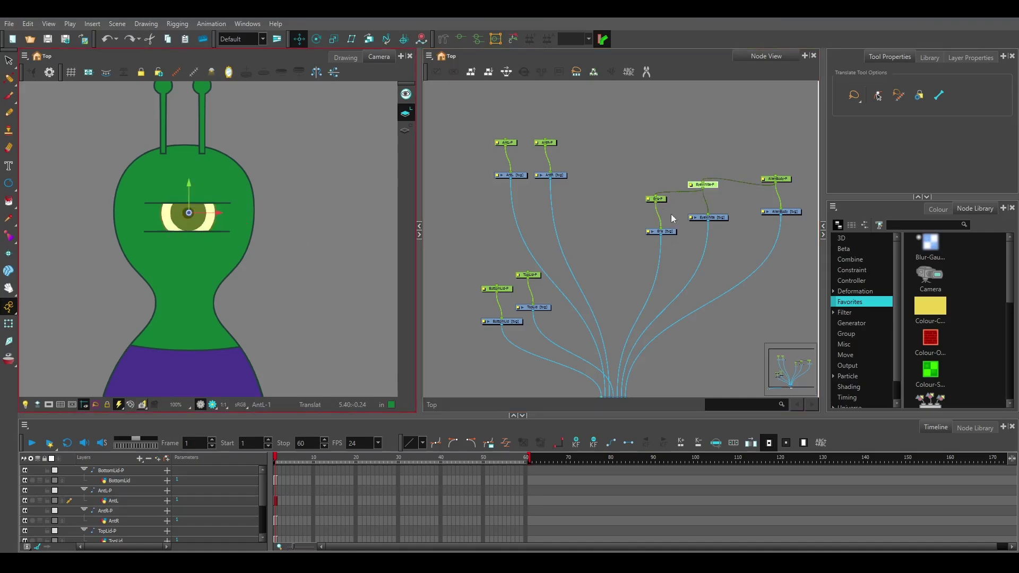
Step: Try moving the top eyelid with the TopLid peg and the body with the AlienBody peg, restoring the original pose
{"action": "left_click", "coordinate": [529, 275]}
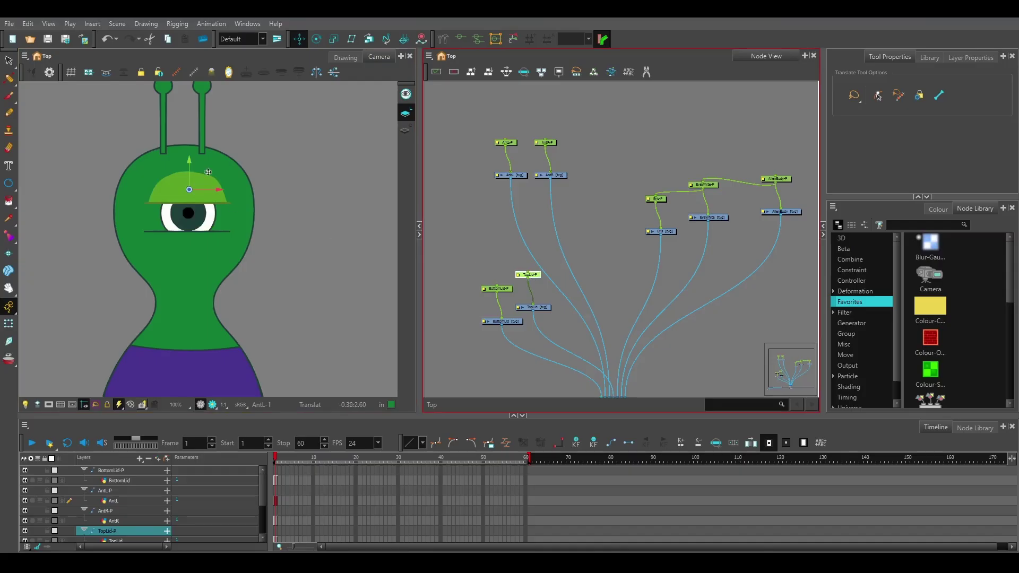
{"action": "left_click_drag", "start_coordinate": [191, 162], "coordinate": [198, 199]}
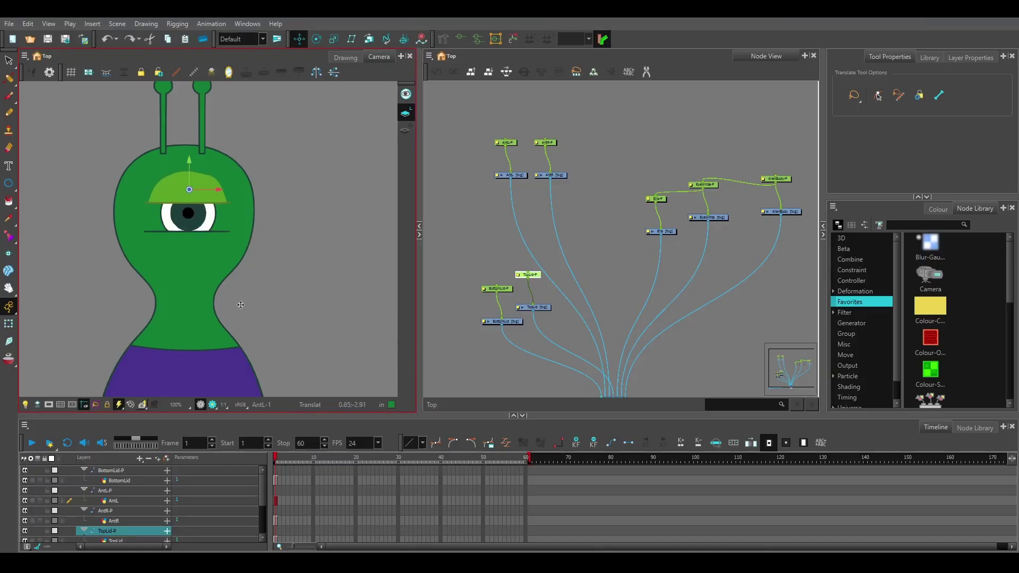
{"action": "scroll", "coordinate": [299, 290], "scroll_direction": "down", "scroll_amount": 2}
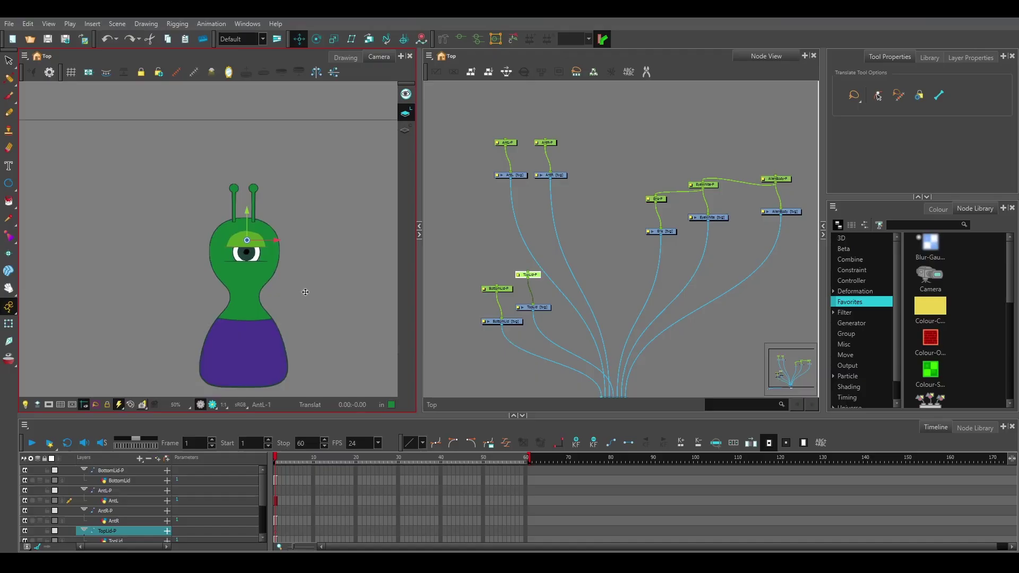
{"action": "left_click", "coordinate": [787, 181]}
{"action": "left_click_drag", "start_coordinate": [236, 369], "coordinate": [274, 346]}
{"action": "left_click", "coordinate": [708, 332]}
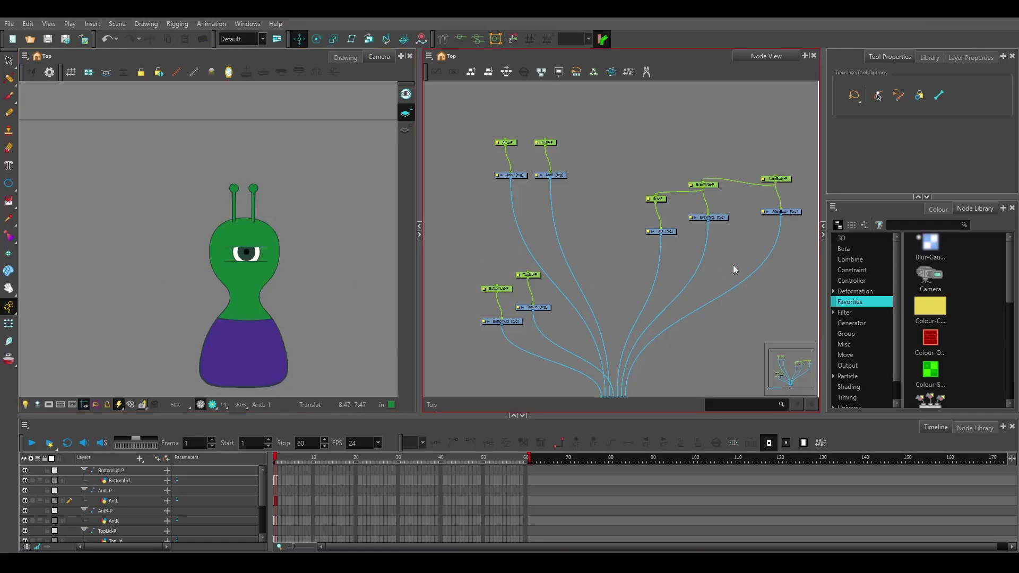
Step: Enlarge the timeline and collapse the TopLid, AntR, AntL and BottomLid peg layers
{"action": "left_click_drag", "start_coordinate": [603, 314], "coordinate": [594, 271]}
{"action": "left_click_drag", "start_coordinate": [379, 414], "coordinate": [381, 377]}
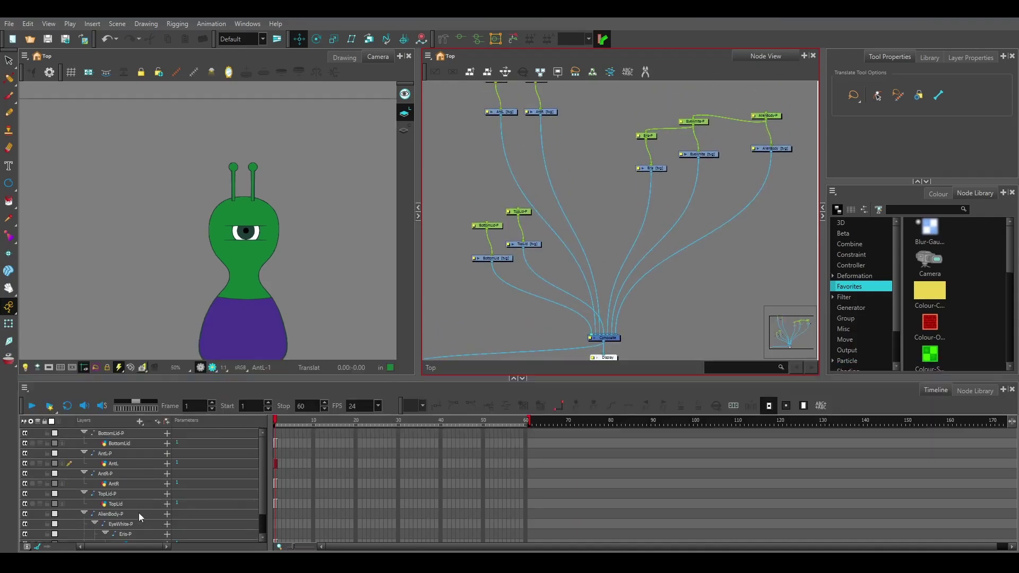
{"action": "scroll", "coordinate": [126, 512], "scroll_direction": "down", "scroll_amount": 1}
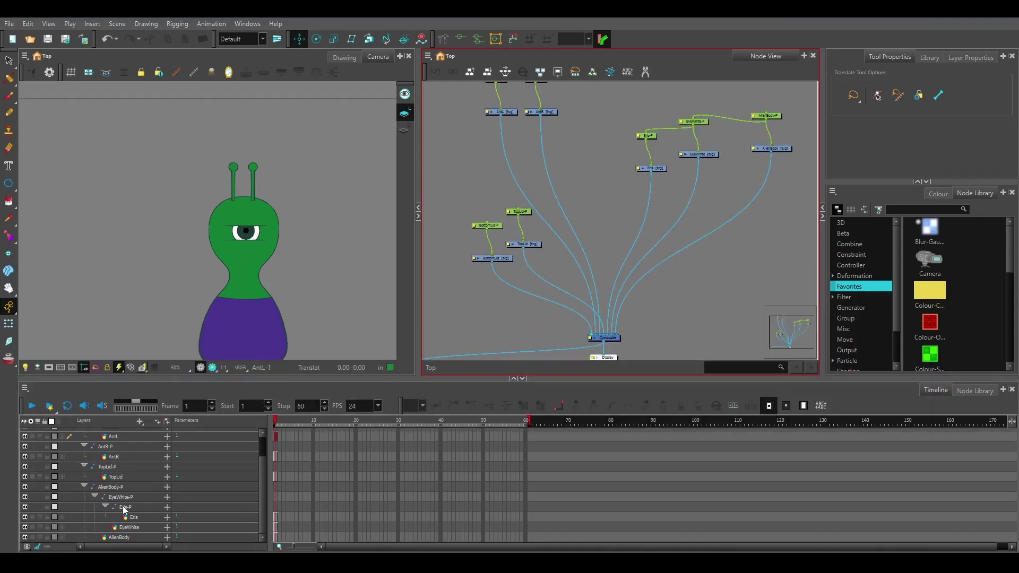
{"action": "left_click", "coordinate": [84, 466]}
{"action": "left_click", "coordinate": [85, 457]}
{"action": "left_click", "coordinate": [83, 446]}
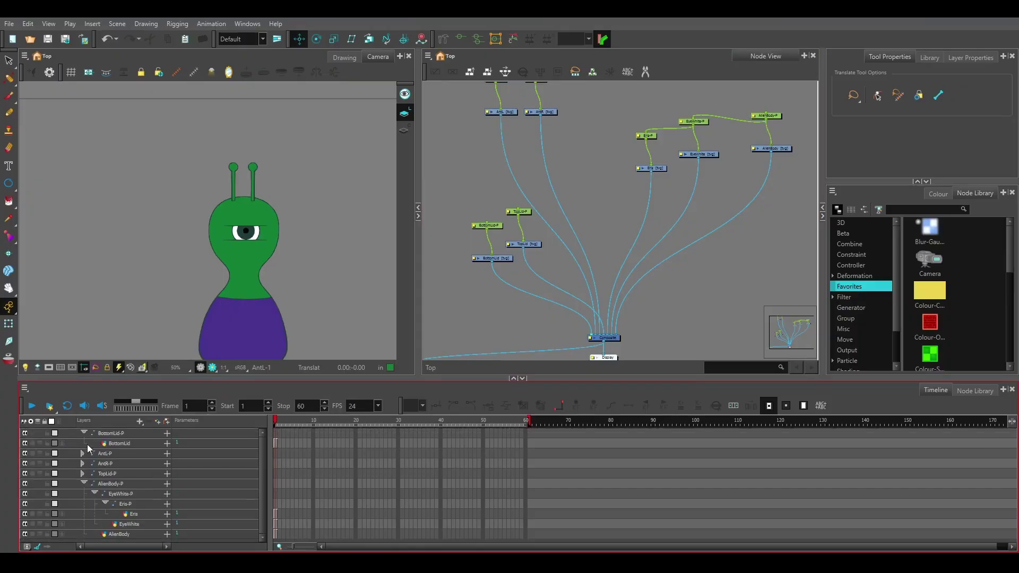
{"action": "left_click", "coordinate": [88, 434]}
{"action": "left_click", "coordinate": [88, 434]}
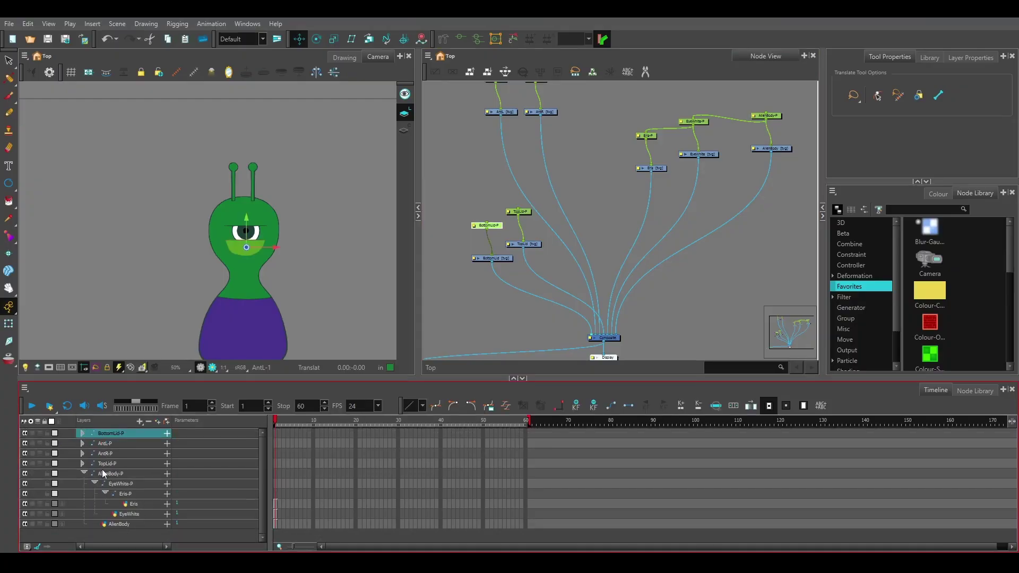
Step: Hide the TopLid, AntR, AntL, BottomLid and EyeWhite peg layers so only the alien's body is displayed
{"action": "left_click", "coordinate": [26, 463]}
{"action": "left_click", "coordinate": [26, 454]}
{"action": "left_click", "coordinate": [24, 443]}
{"action": "left_click", "coordinate": [24, 434]}
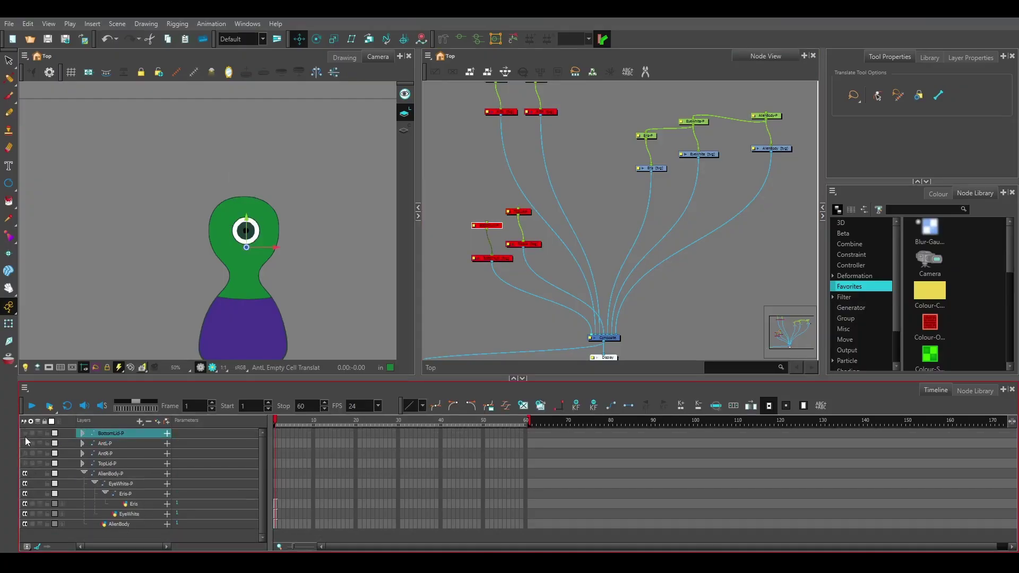
{"action": "left_click", "coordinate": [93, 483]}
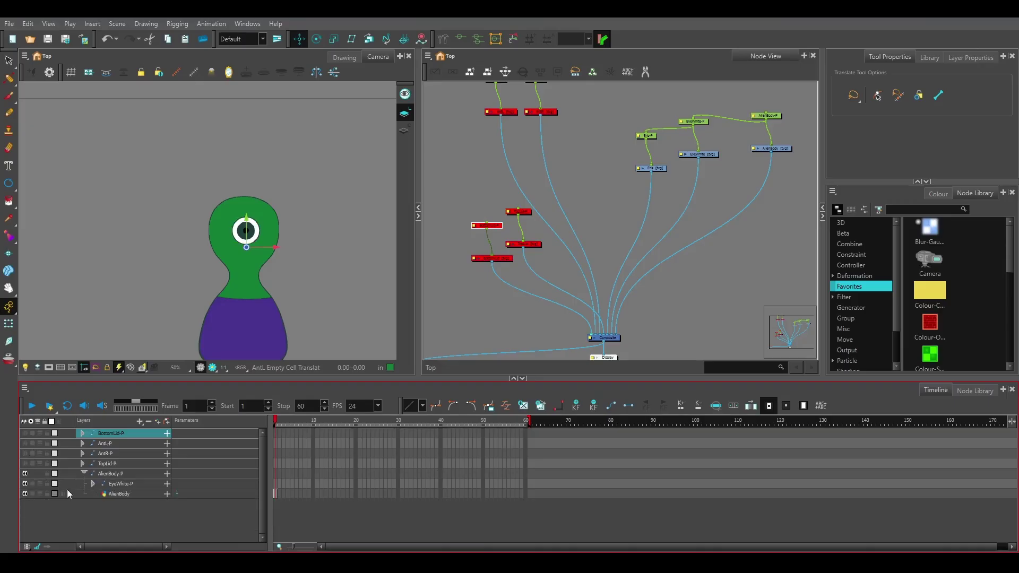
{"action": "left_click", "coordinate": [25, 483]}
{"action": "left_click_drag", "start_coordinate": [287, 293], "coordinate": [281, 268]}
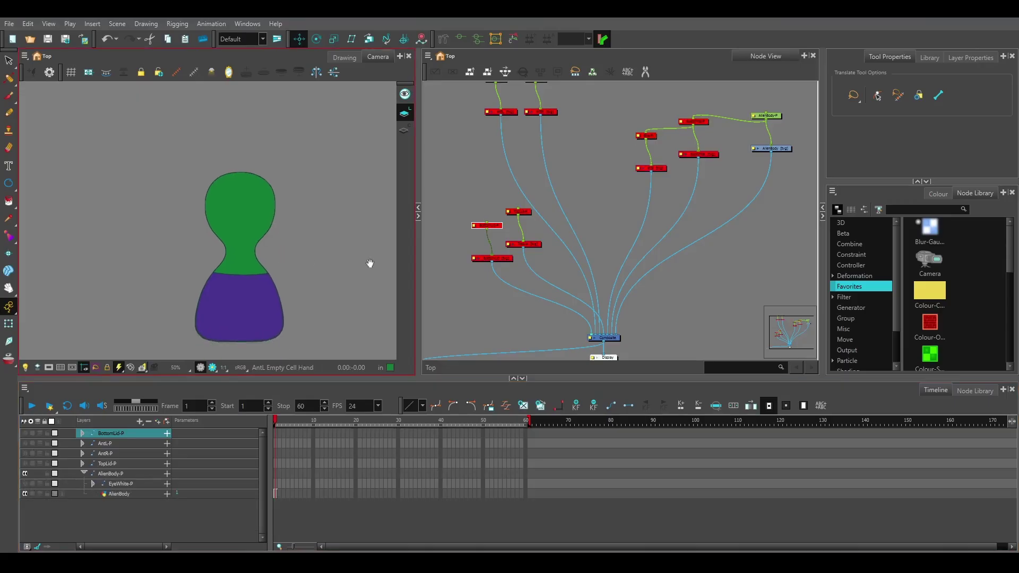
Step: Select the AlienBody drawing node, activate the Rigging tool and enlarge its options and the camera view
{"action": "left_click", "coordinate": [781, 148]}
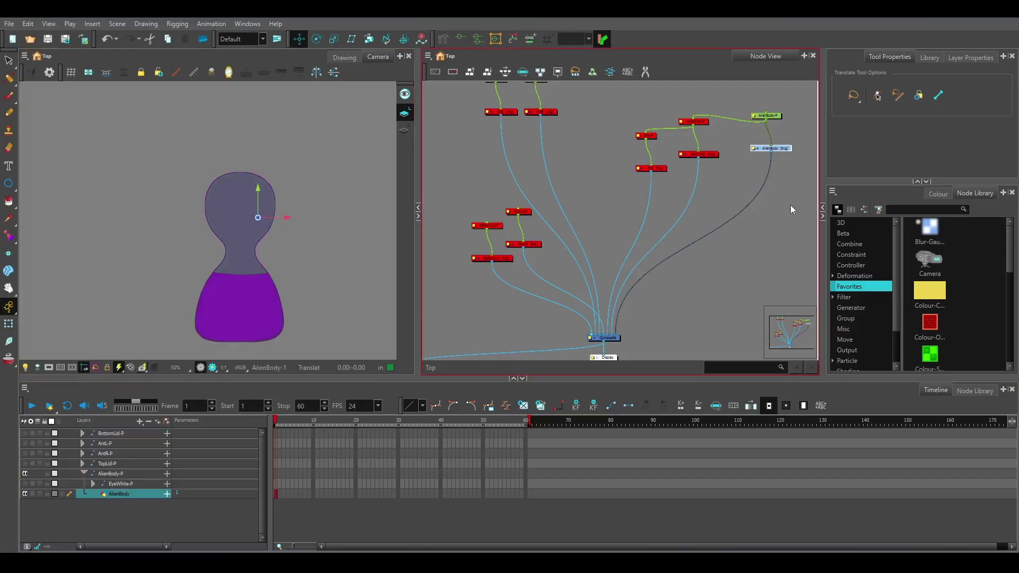
{"action": "left_click_drag", "start_coordinate": [783, 156], "coordinate": [748, 272]}
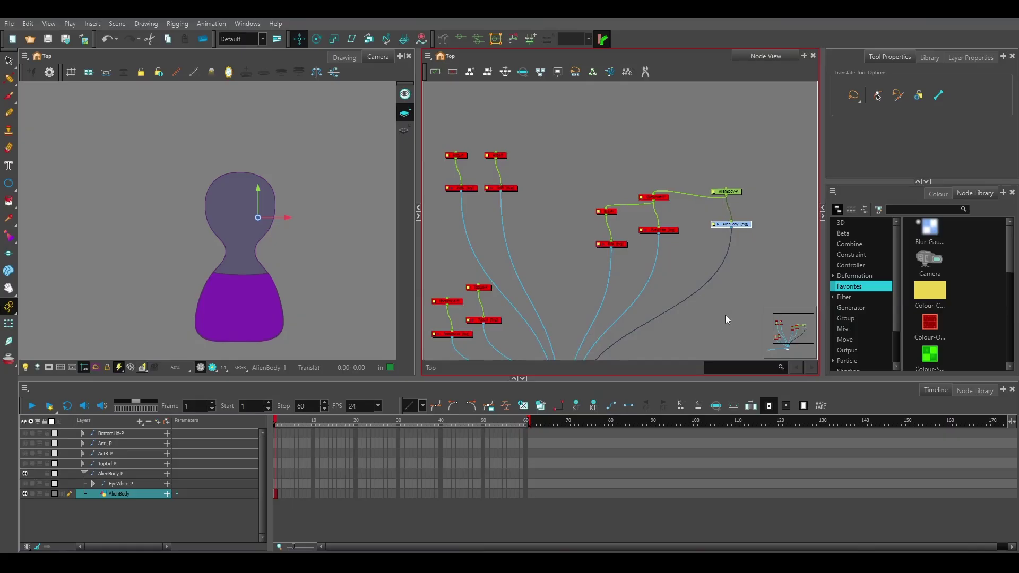
{"action": "left_click", "coordinate": [443, 40]}
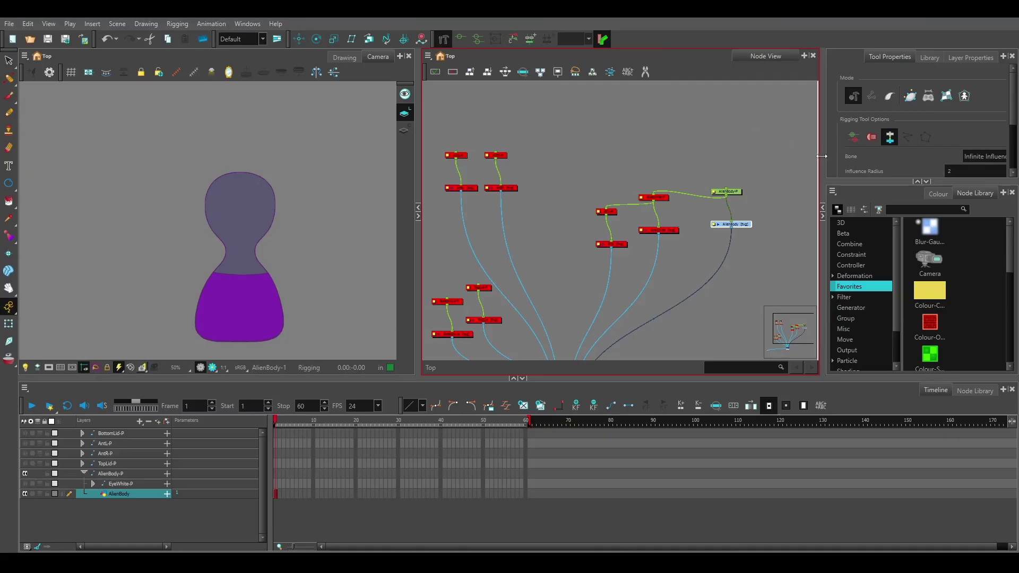
{"action": "left_click_drag", "start_coordinate": [822, 156], "coordinate": [746, 156]}
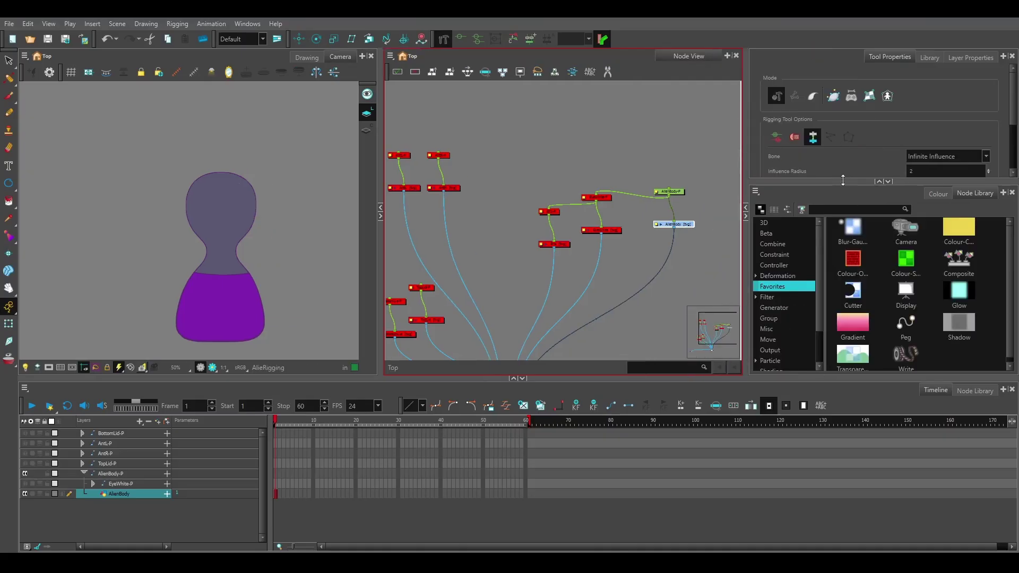
{"action": "left_click_drag", "start_coordinate": [840, 182], "coordinate": [840, 256]}
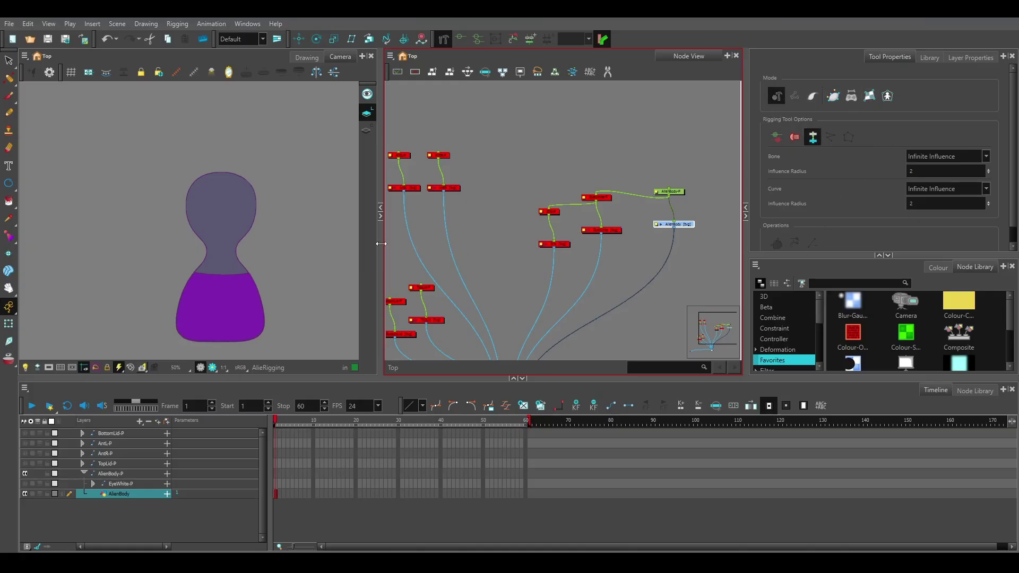
{"action": "left_click_drag", "start_coordinate": [381, 243], "coordinate": [474, 243]}
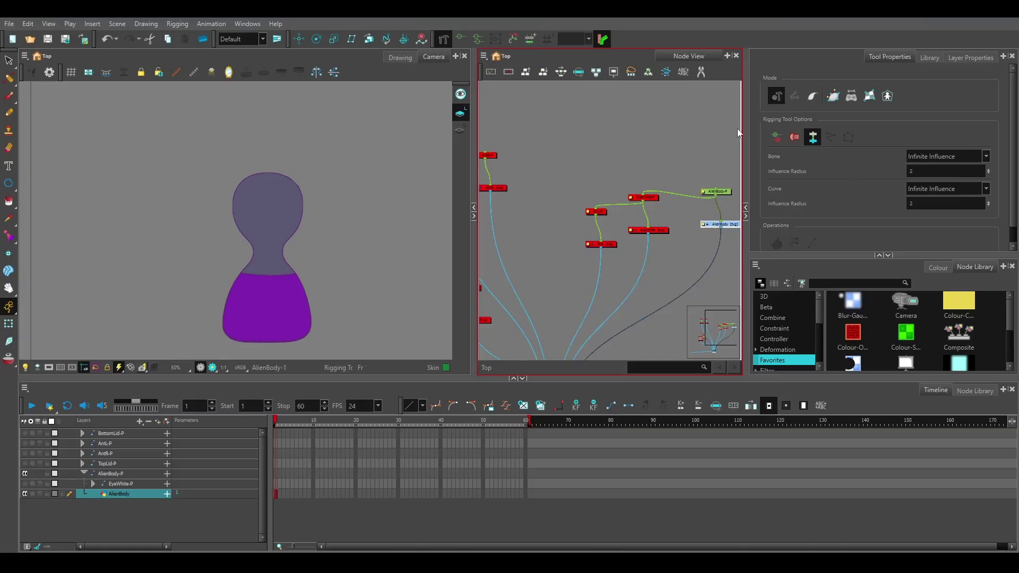
Step: Build a two-bone deformation chain on the alien's body from the base through the neck to the top of the head
{"action": "left_click", "coordinate": [795, 98]}
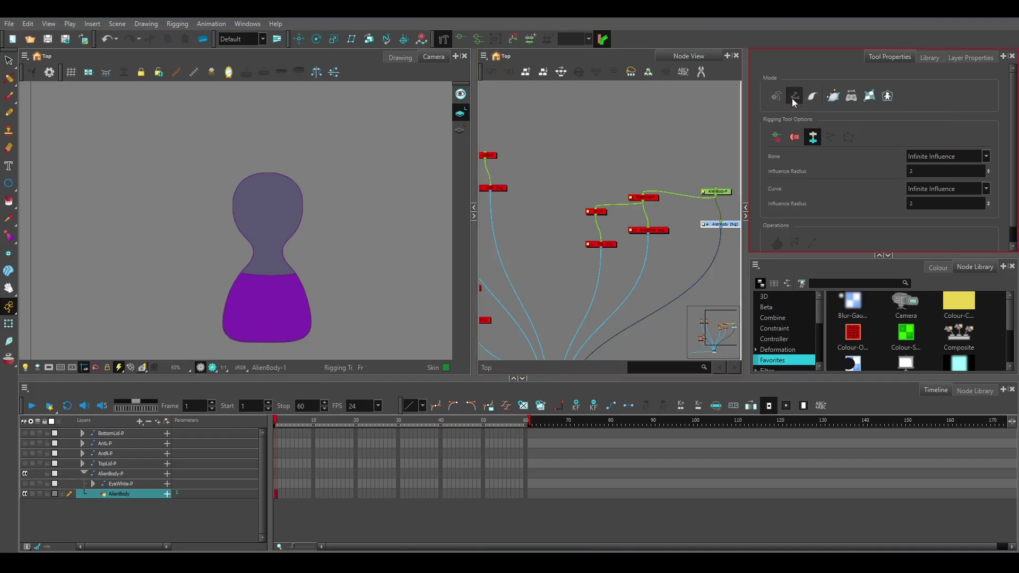
{"action": "left_click", "coordinate": [267, 341]}
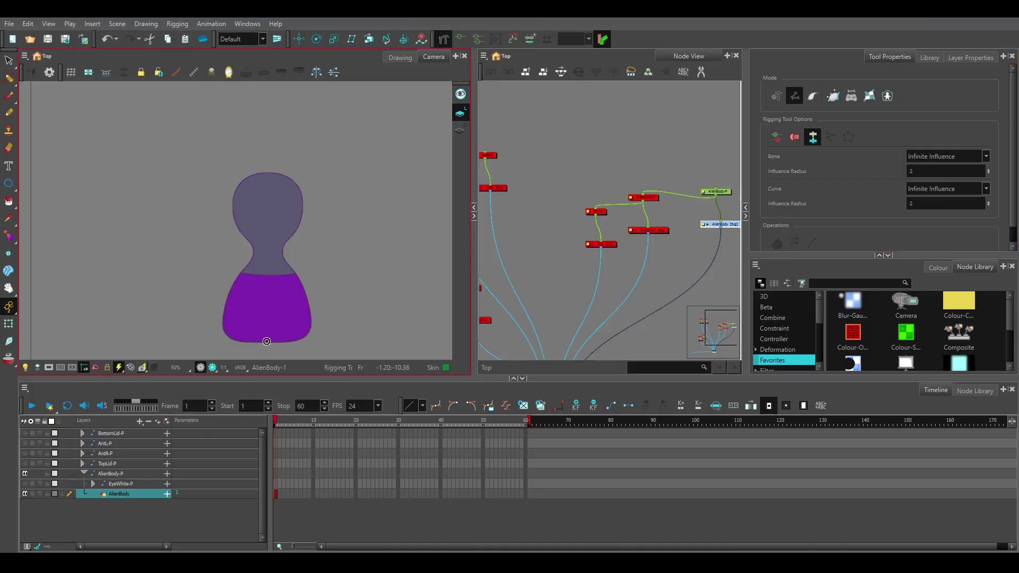
{"action": "left_click", "coordinate": [269, 251]}
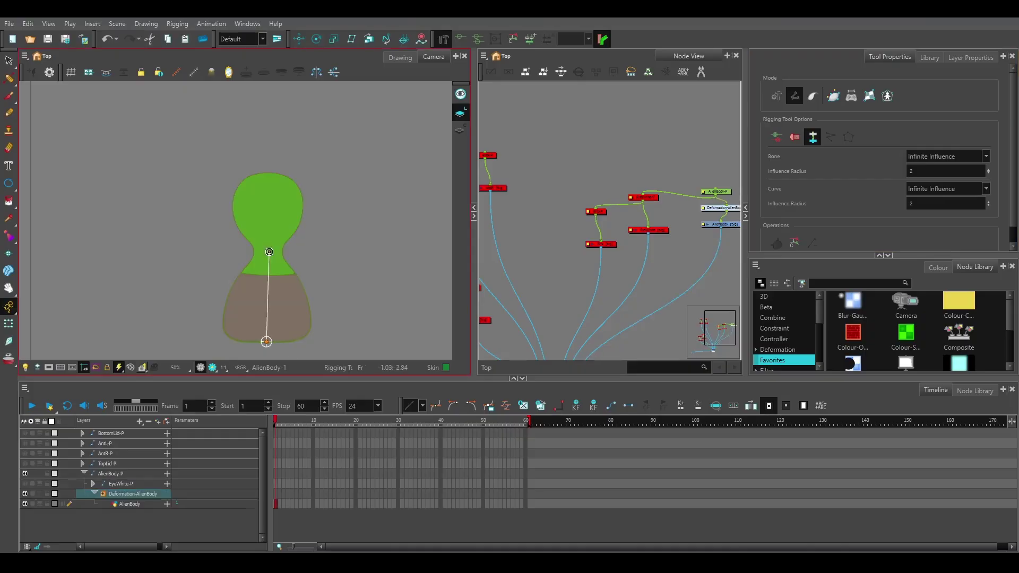
{"action": "left_click", "coordinate": [272, 171]}
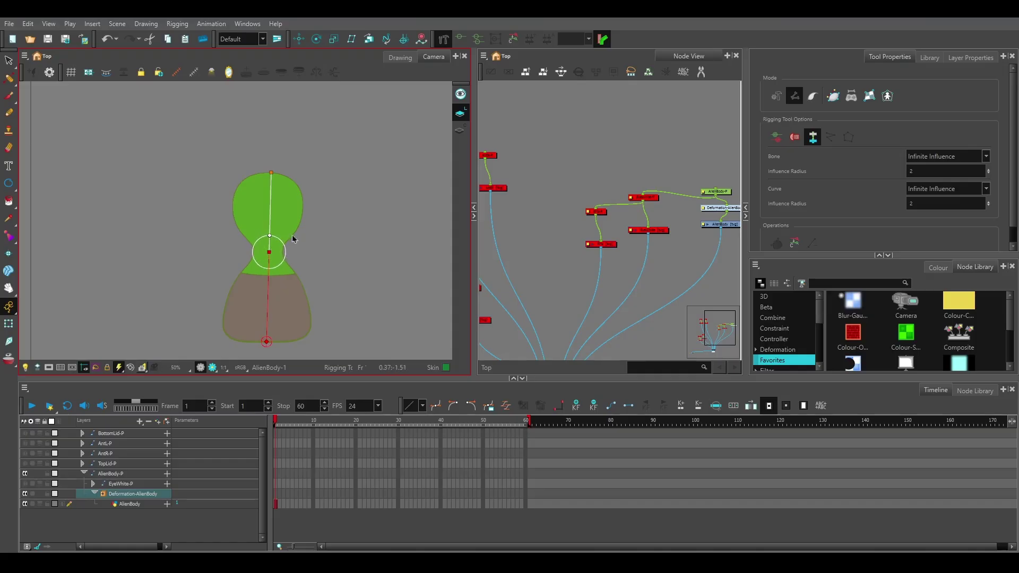
Step: Undo the neck joint's enlargement and try swinging the head bone away from the rest pose with the Rigging tool
{"action": "left_click", "coordinate": [269, 250]}
{"action": "key", "text": "ctrl+z"}
{"action": "left_click", "coordinate": [444, 43]}
{"action": "left_click", "coordinate": [269, 253]}
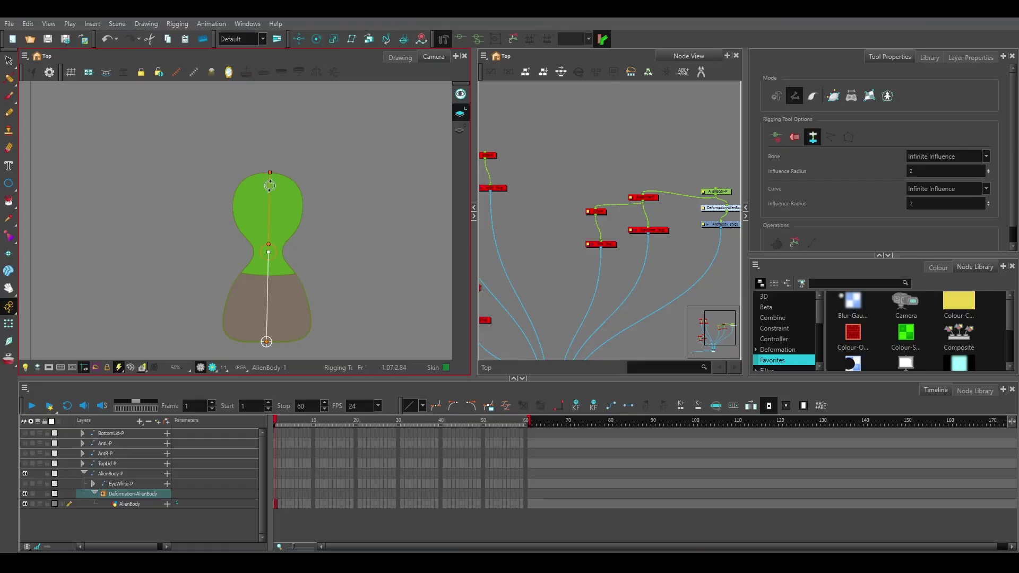
{"action": "left_click_drag", "start_coordinate": [270, 185], "coordinate": [340, 218]}
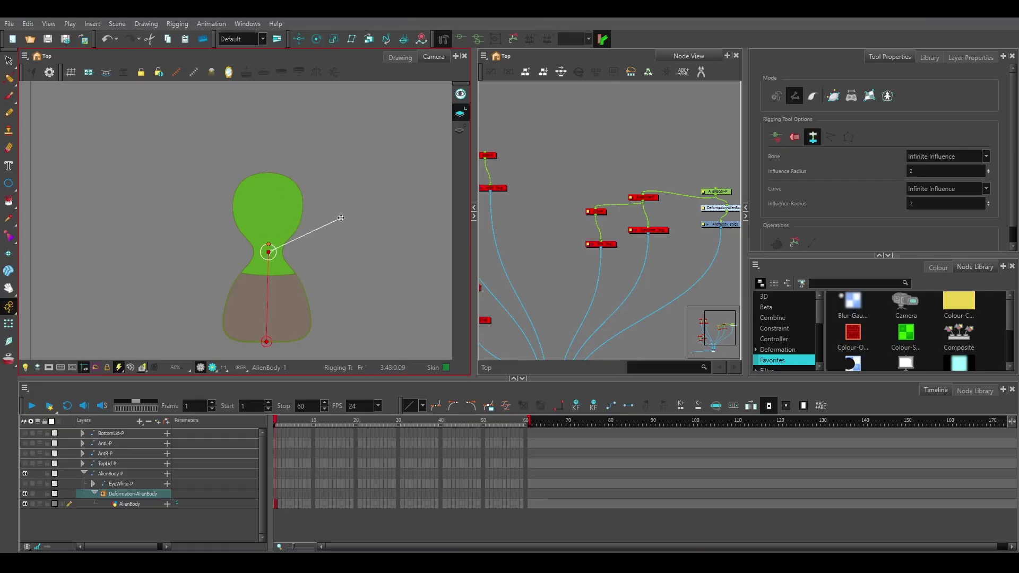
{"action": "key", "text": "ctrl+z"}
Step: Test the bone chain with the Transform tool by bending the head bone sideways, and undo a trial rotation of the base bone
{"action": "left_click", "coordinate": [8, 324]}
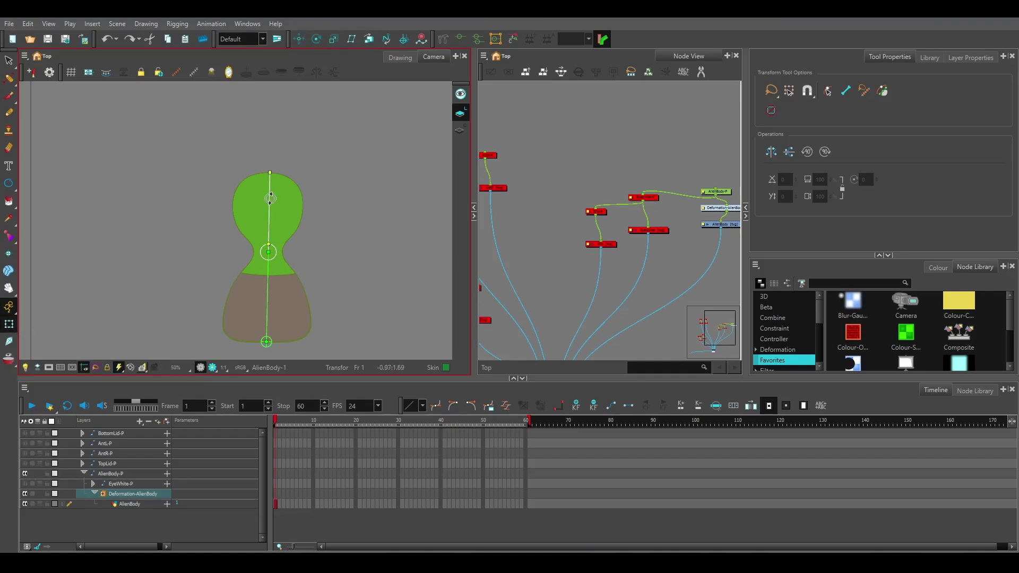
{"action": "left_click_drag", "start_coordinate": [270, 199], "coordinate": [290, 221]}
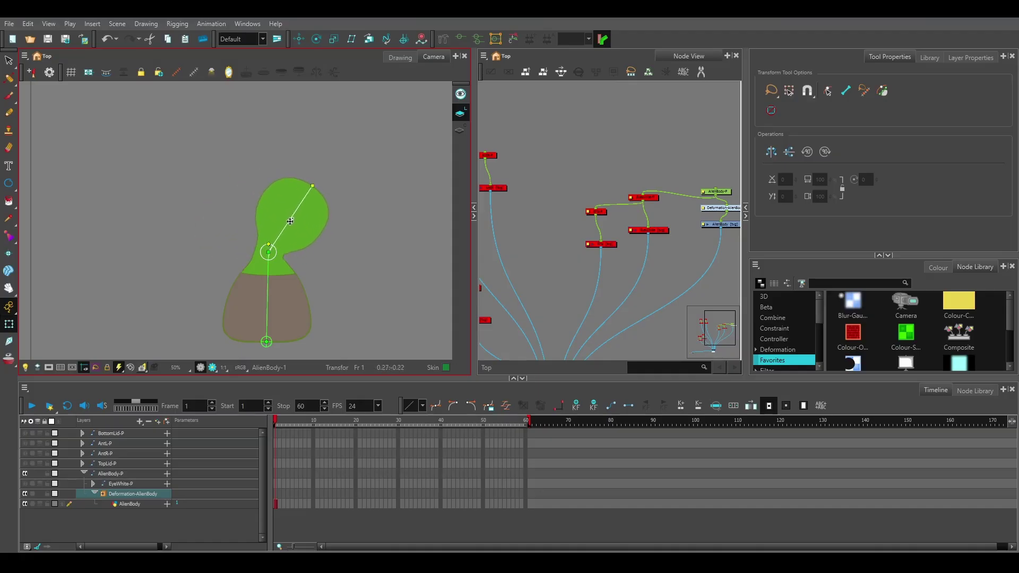
{"action": "left_click_drag", "start_coordinate": [268, 287], "coordinate": [291, 289]}
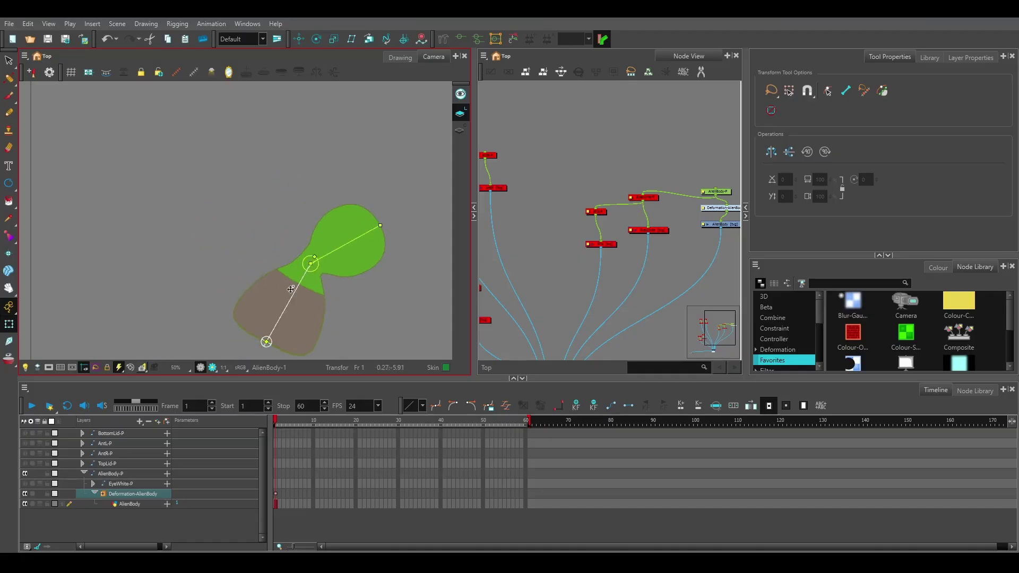
{"action": "key", "text": "ctrl+z"}
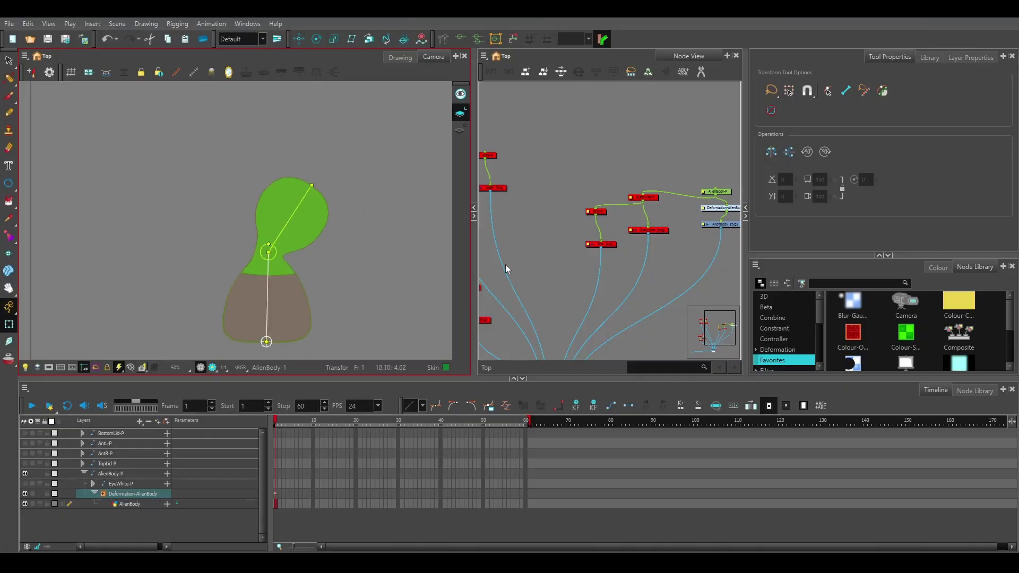
Step: Move the AlienBody drawing node further below and the AlienBody-P peg further above the Deformation-AlienBody group, lining up their connections
{"action": "scroll", "coordinate": [680, 256], "scroll_direction": "up", "scroll_amount": 3}
{"action": "left_click_drag", "start_coordinate": [711, 251], "coordinate": [535, 288]}
{"action": "scroll", "coordinate": [535, 288], "scroll_direction": "up", "scroll_amount": 2}
{"action": "left_click", "coordinate": [582, 161]}
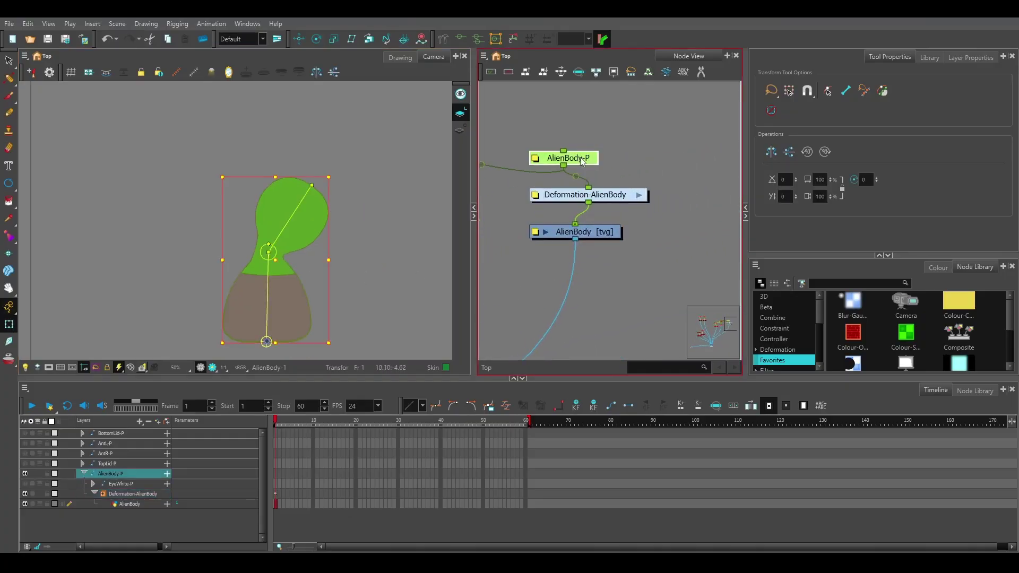
{"action": "left_click_drag", "start_coordinate": [598, 236], "coordinate": [610, 302]}
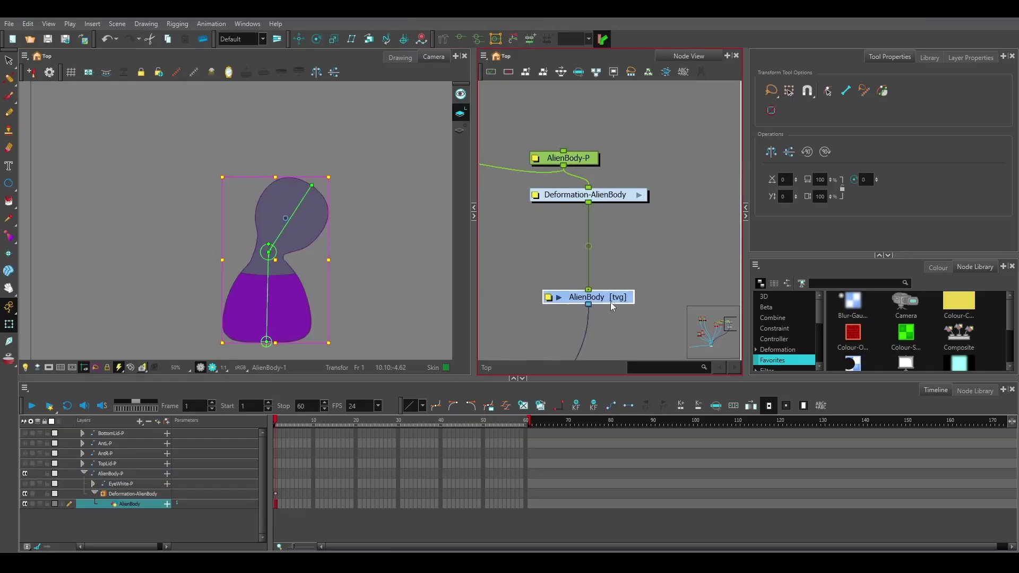
{"action": "left_click_drag", "start_coordinate": [577, 159], "coordinate": [600, 122]}
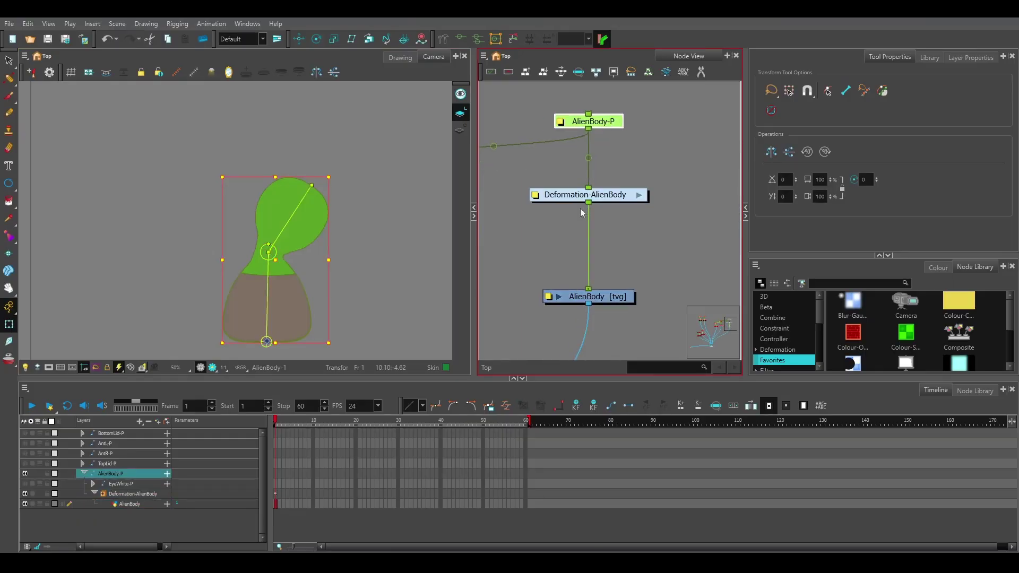
Step: Examine the Deformation-AlienBody group's layer properties and the bone and Multi-Port-Out nodes inside it
{"action": "left_click", "coordinate": [618, 199]}
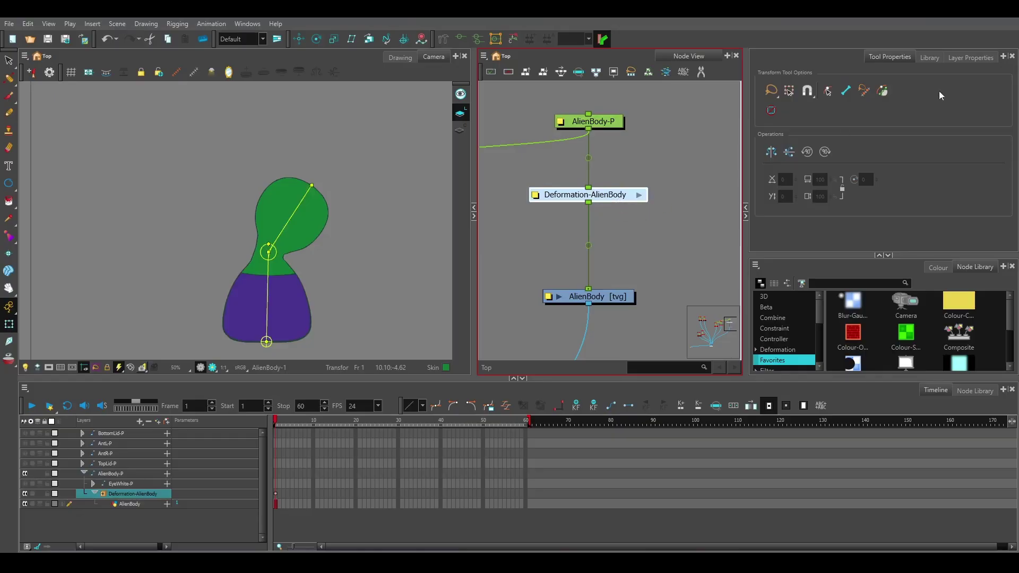
{"action": "left_click", "coordinate": [962, 59]}
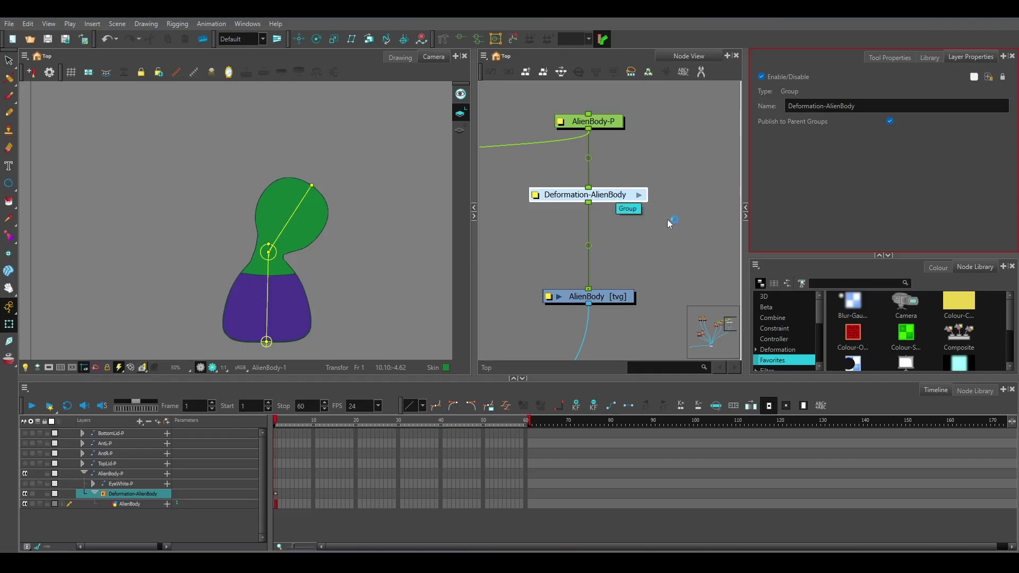
{"action": "left_click", "coordinate": [638, 197]}
{"action": "scroll", "coordinate": [638, 195], "scroll_direction": "down", "scroll_amount": 2}
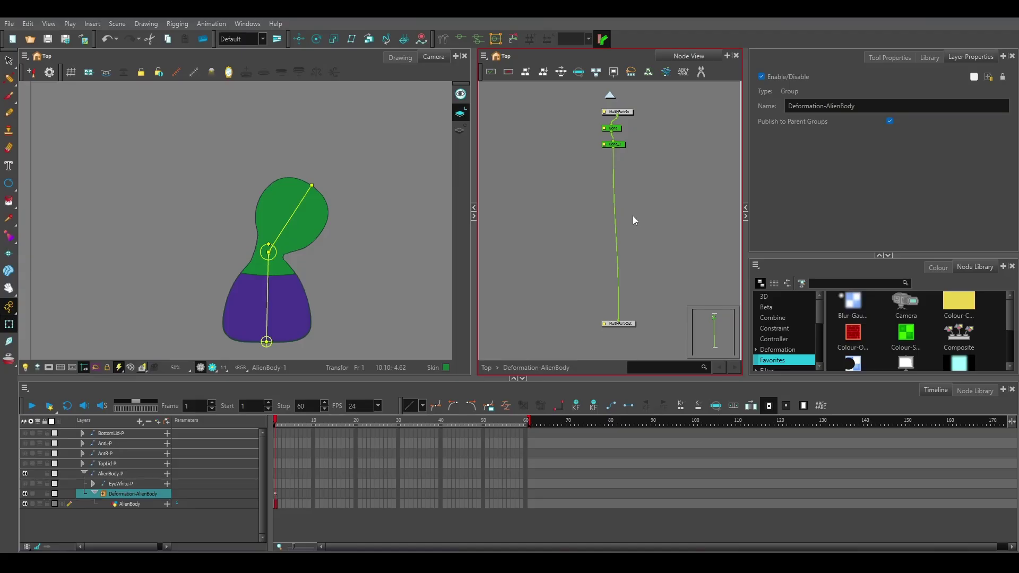
{"action": "scroll", "coordinate": [633, 215], "scroll_direction": "up", "scroll_amount": 1}
{"action": "left_click_drag", "start_coordinate": [647, 152], "coordinate": [650, 239]}
{"action": "left_click", "coordinate": [620, 187]}
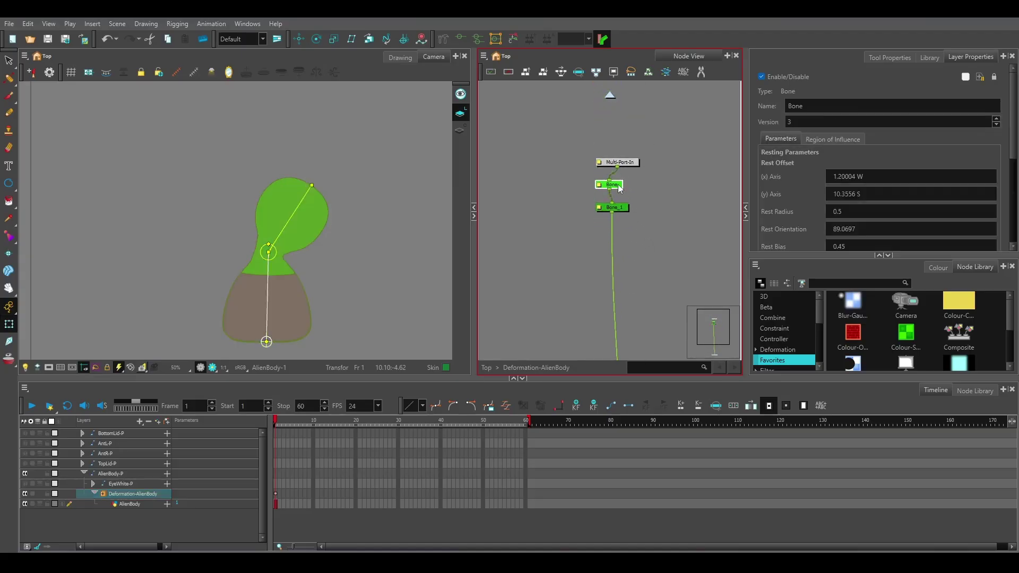
{"action": "left_click", "coordinate": [623, 210]}
{"action": "left_click_drag", "start_coordinate": [639, 288], "coordinate": [620, 133]}
{"action": "left_click", "coordinate": [622, 298]}
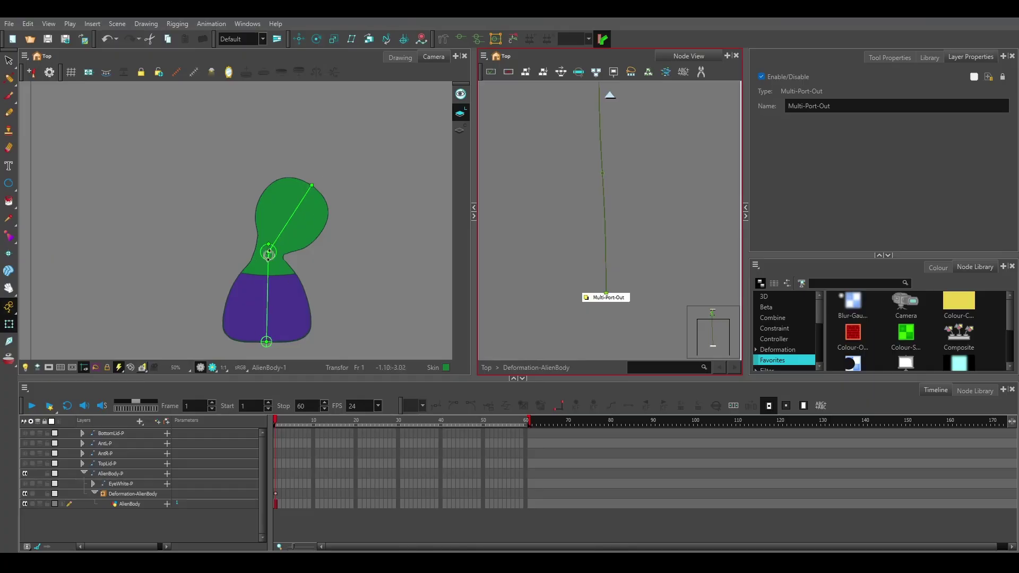
Step: Try enlarging the neck joint's radius on the bent body with the Transform tool, and undo it
{"action": "left_click", "coordinate": [283, 242]}
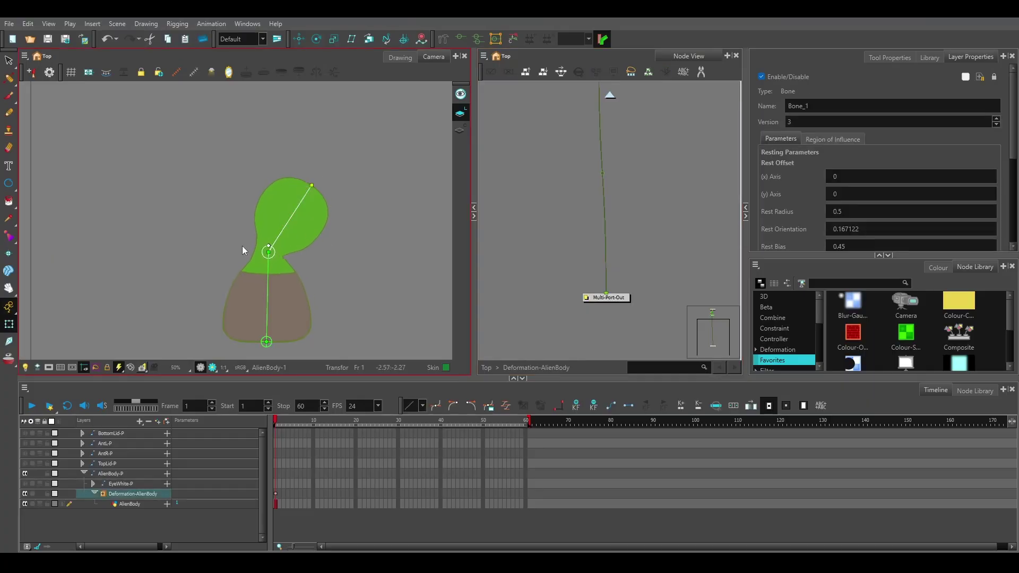
{"action": "left_click_drag", "start_coordinate": [275, 242], "coordinate": [313, 227]}
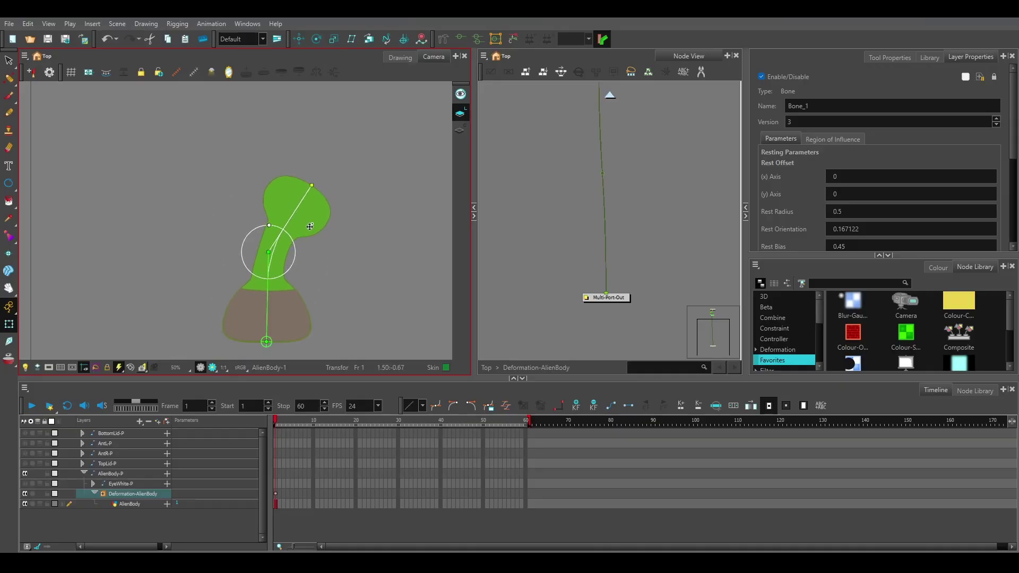
{"action": "key", "text": "ctrl+z"}
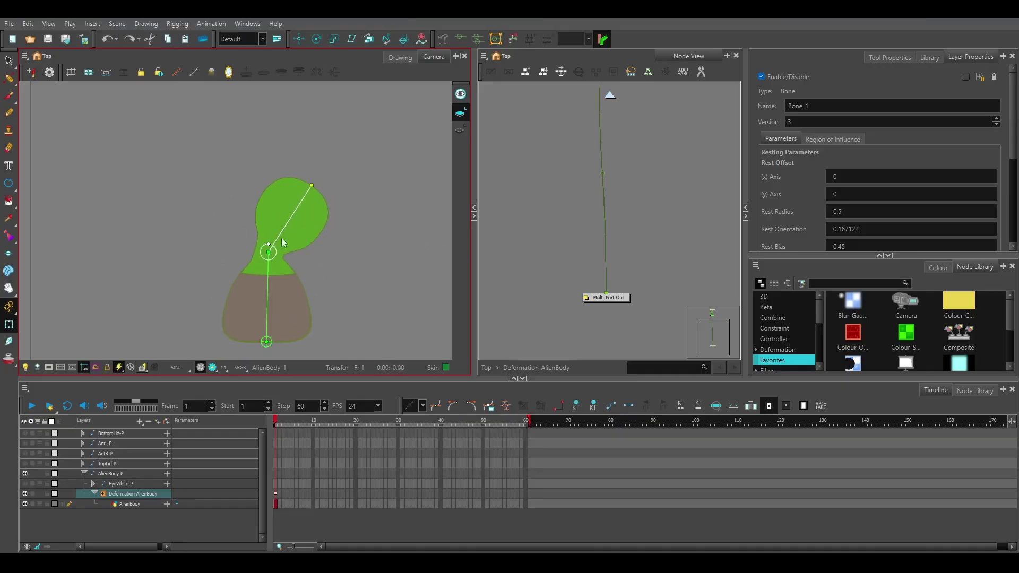
Step: Enlarge the neck joint's rest radius to about 1.13 with the Rigging tool and check the bend with the Transform tool
{"action": "left_click", "coordinate": [441, 43]}
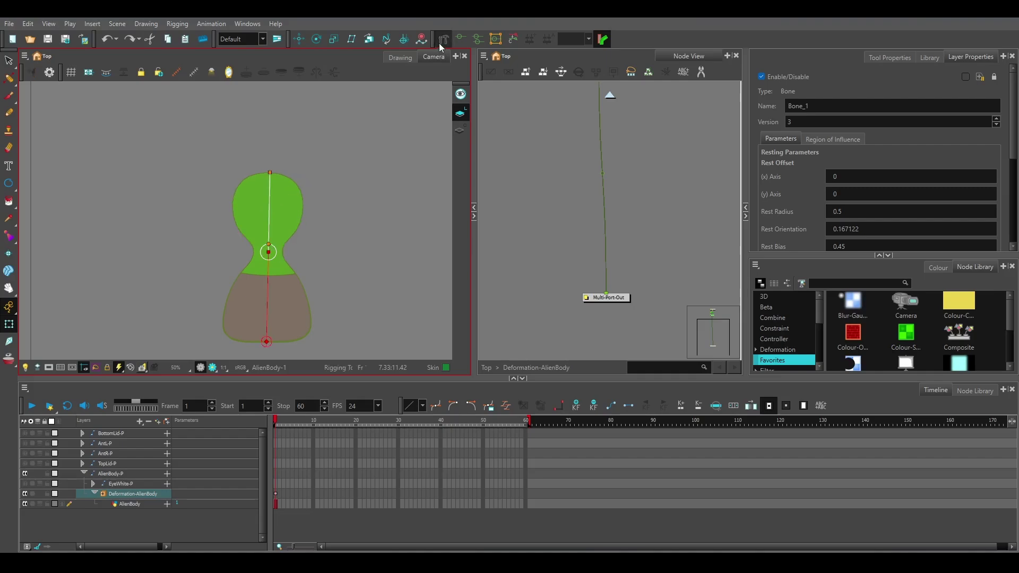
{"action": "left_click", "coordinate": [270, 244]}
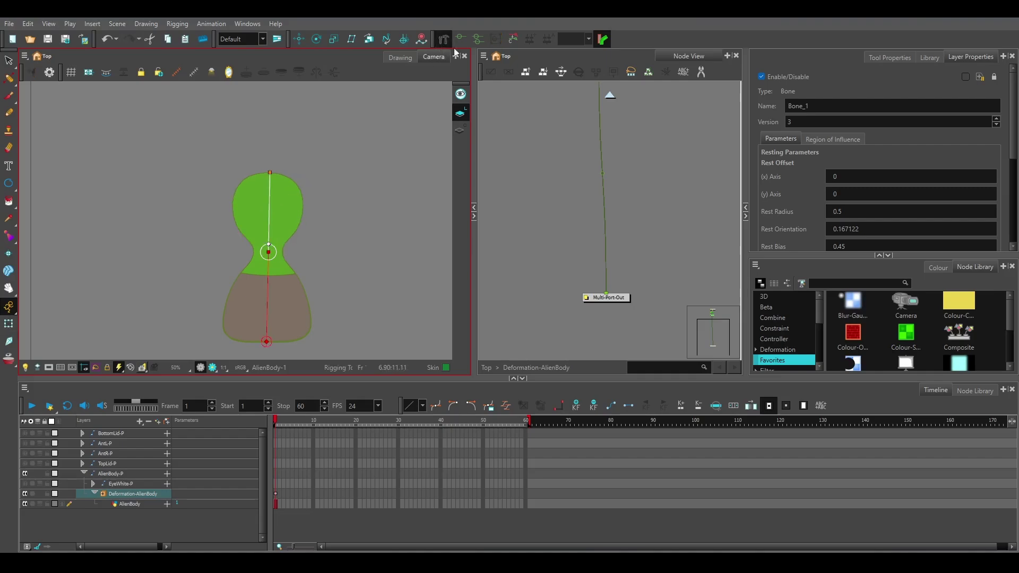
{"action": "left_click", "coordinate": [9, 323]}
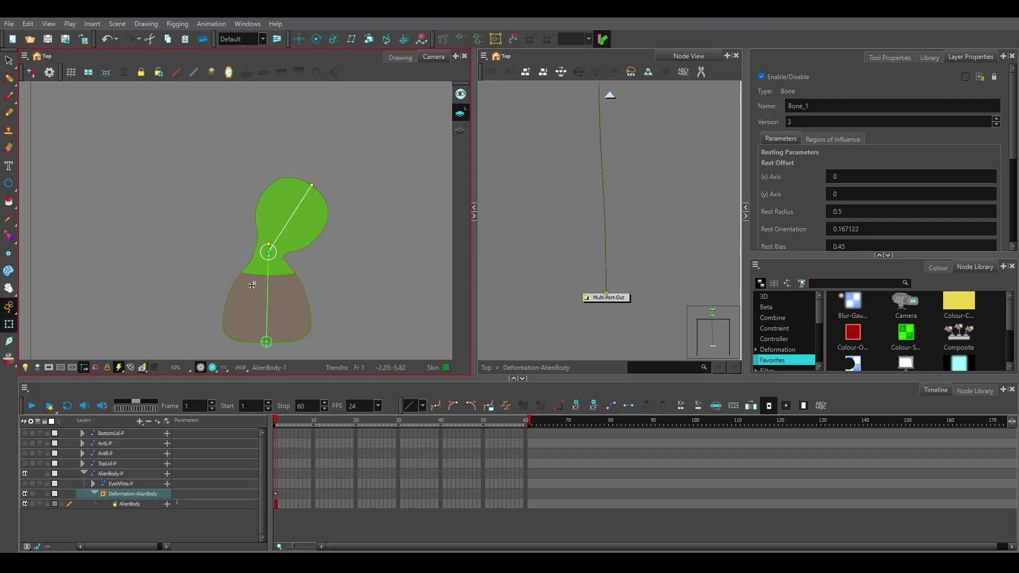
{"action": "scroll", "coordinate": [266, 273], "scroll_direction": "up", "scroll_amount": 3}
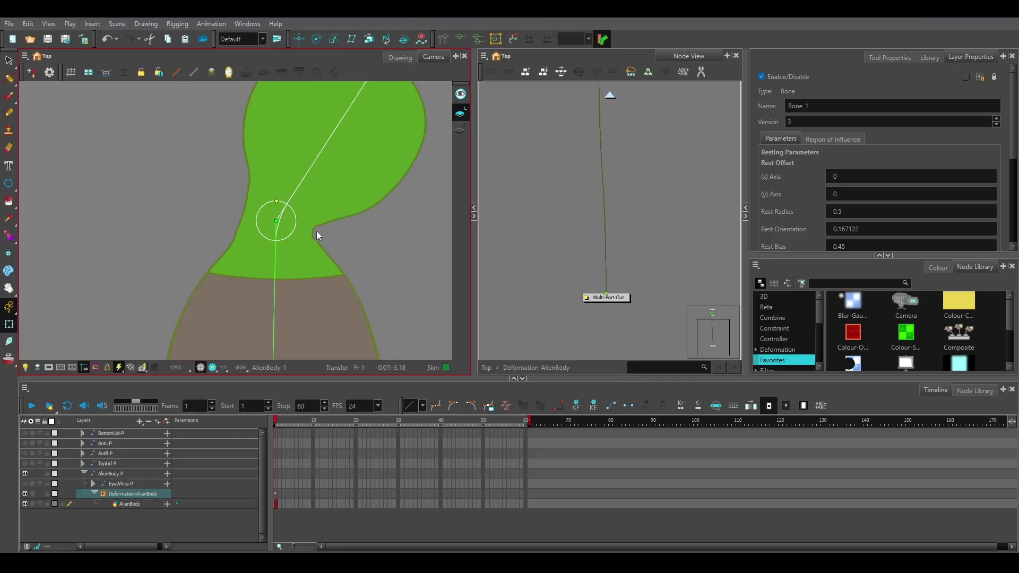
{"action": "left_click", "coordinate": [445, 39]}
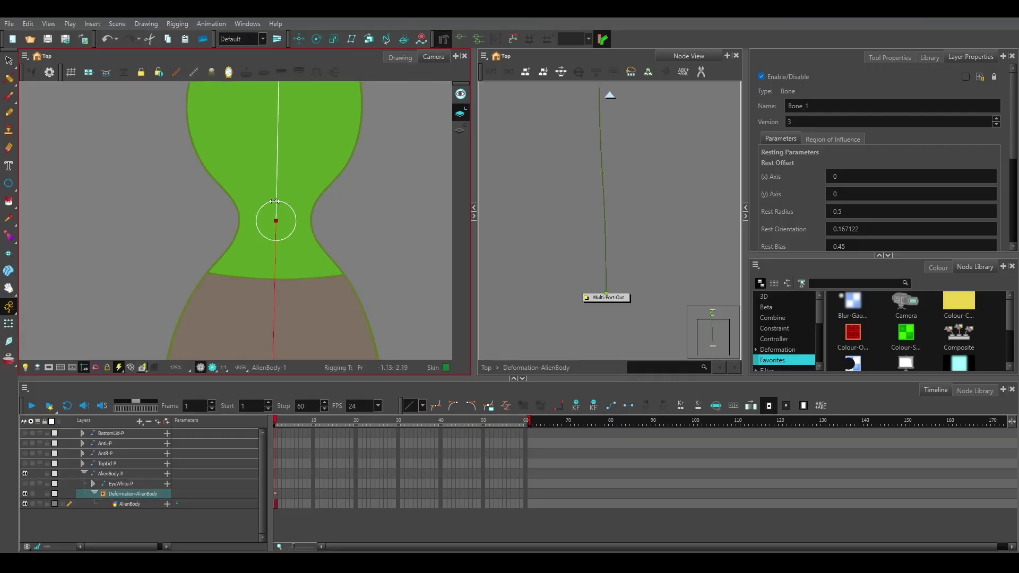
{"action": "left_click_drag", "start_coordinate": [276, 201], "coordinate": [371, 177]}
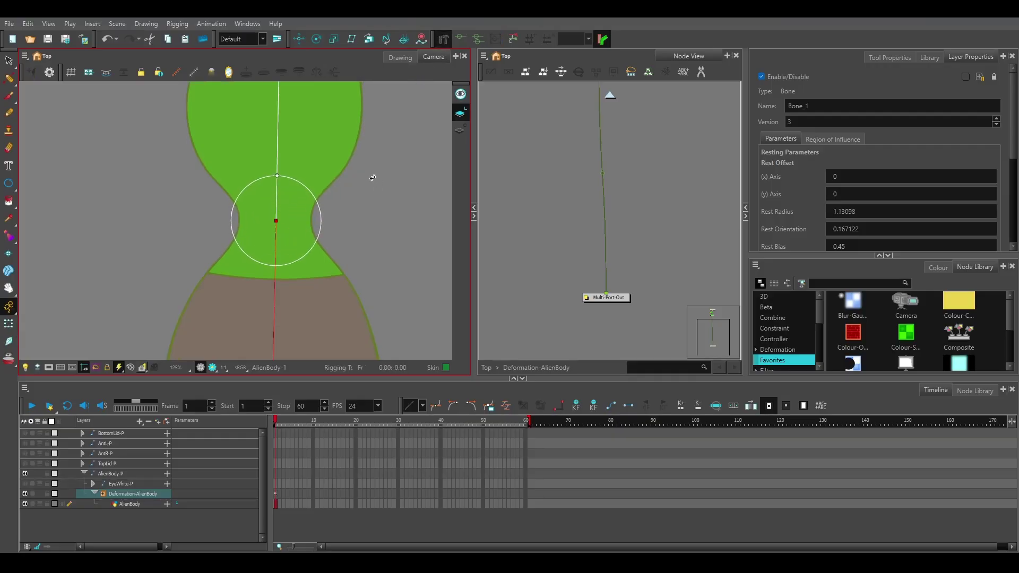
{"action": "left_click", "coordinate": [8, 324]}
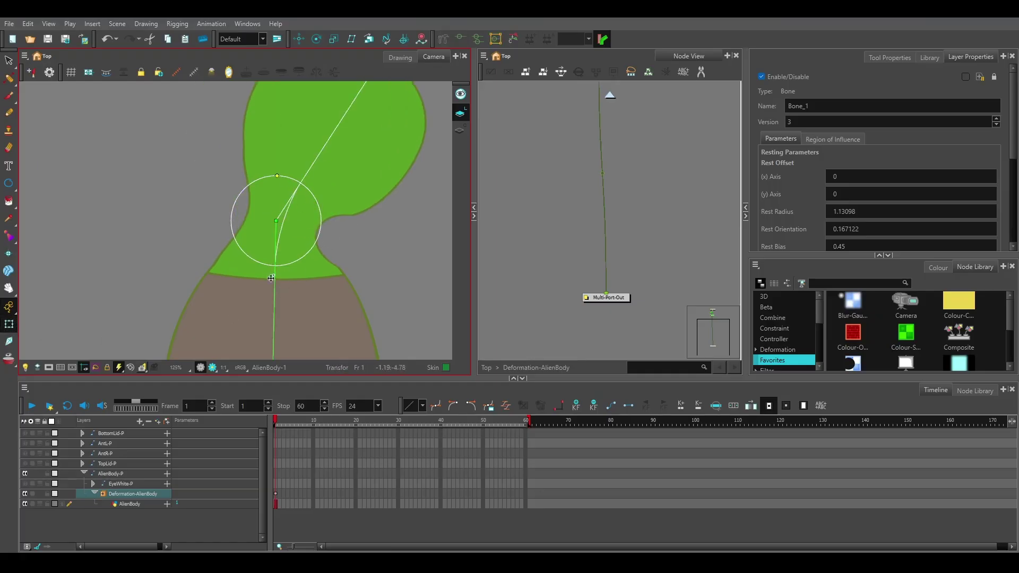
{"action": "mouse_move", "coordinate": [278, 175]}
{"action": "left_mouse_down"}
{"action": "mouse_move", "coordinate": [276, 186]}
{"action": "mouse_move", "coordinate": [281, 164]}
{"action": "mouse_move", "coordinate": [276, 195]}
{"action": "mouse_move", "coordinate": [277, 176]}
{"action": "left_mouse_up"}
{"action": "key", "text": "ctrl+z"}
Step: Leave the deformation group and delete the Deformation-AlienBody node from the network
{"action": "left_click_drag", "start_coordinate": [653, 192], "coordinate": [628, 315]}
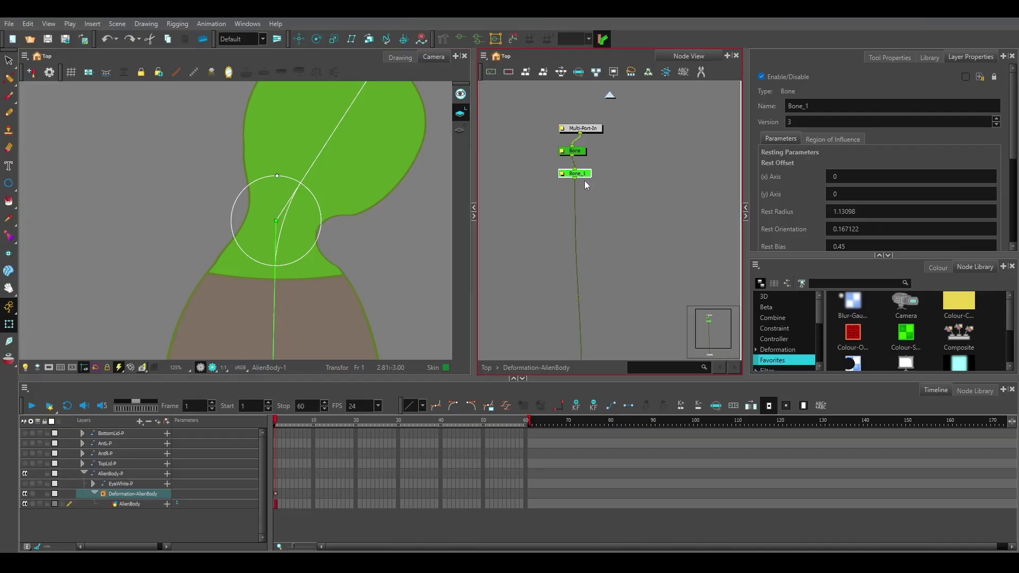
{"action": "key", "text": "ctrl+shift+Return"}
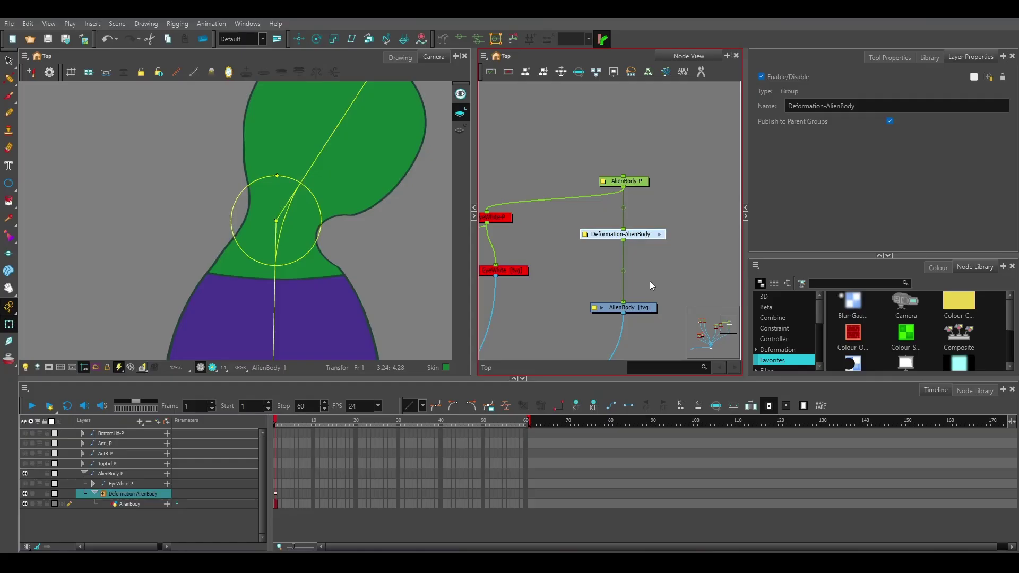
{"action": "key", "text": "Delete"}
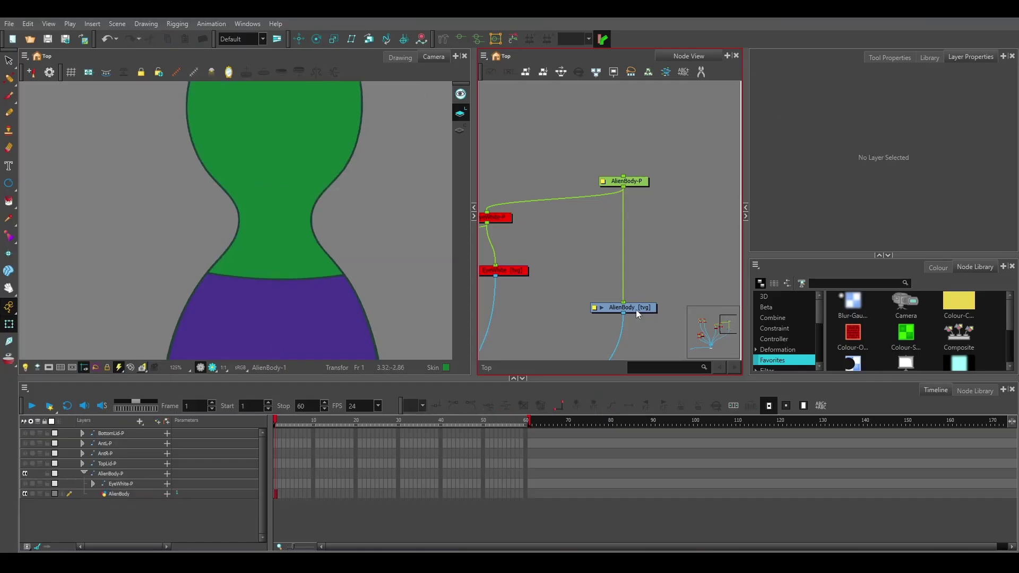
Step: Select the AlienBody drawing node and set the Rigging tool to Curve mode
{"action": "left_click", "coordinate": [635, 309]}
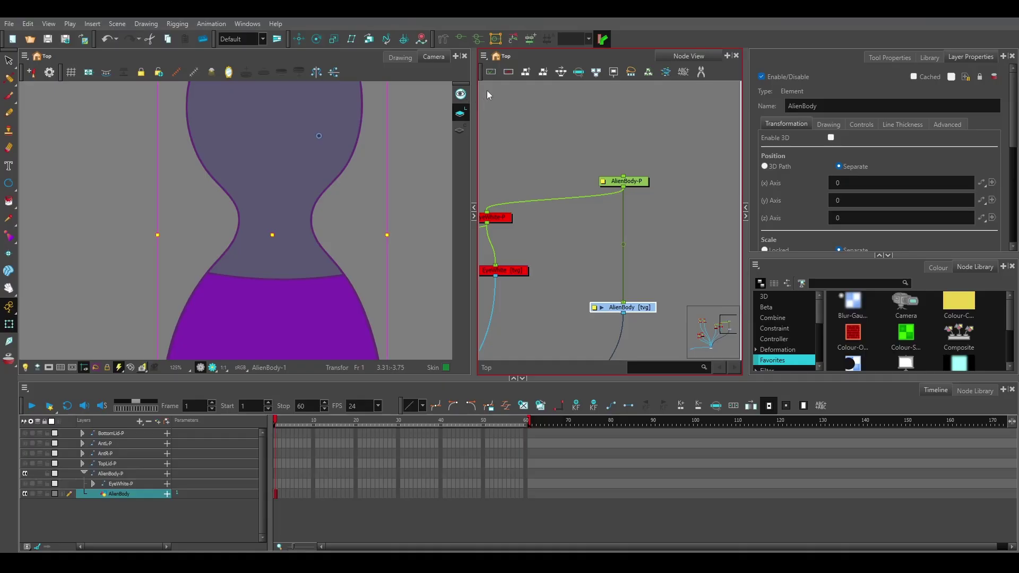
{"action": "left_click", "coordinate": [442, 39]}
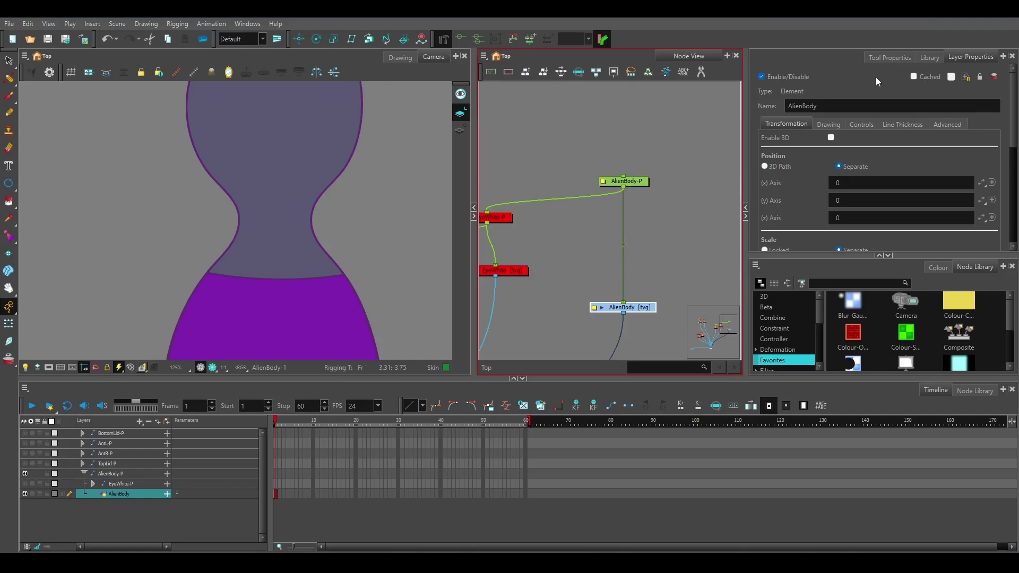
{"action": "left_click", "coordinate": [889, 57]}
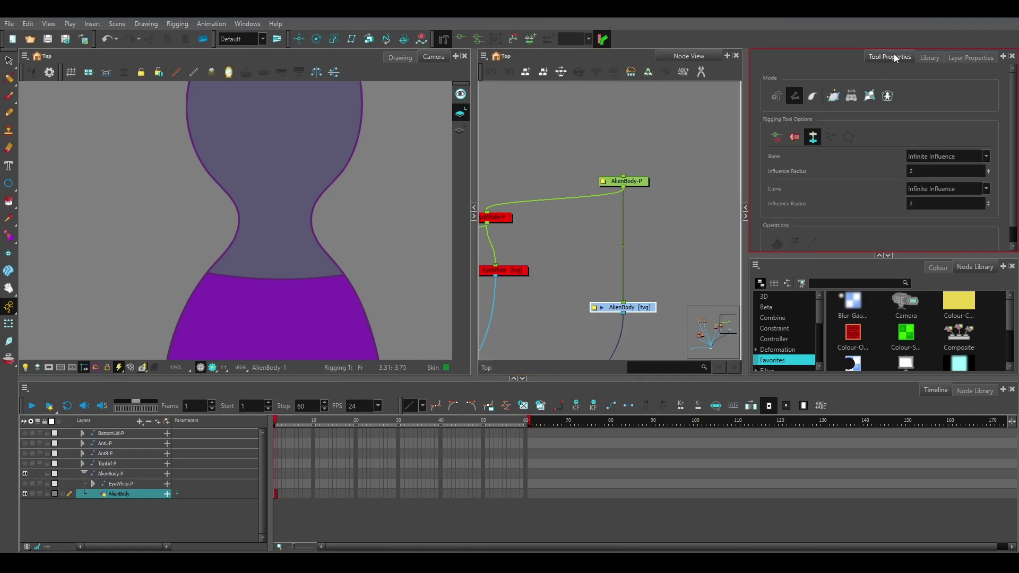
{"action": "left_click", "coordinate": [812, 99]}
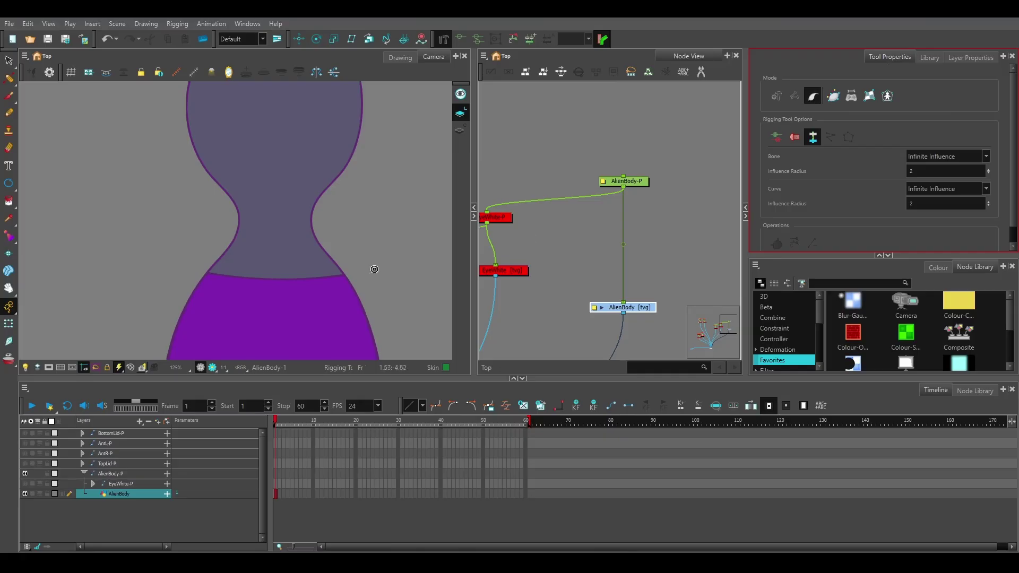
Step: Create a vertical curve segment up the centre of the alien body, from its base to the neck
{"action": "scroll", "coordinate": [366, 264], "scroll_direction": "down", "scroll_amount": 3}
{"action": "left_click_drag", "start_coordinate": [332, 309], "coordinate": [330, 280]}
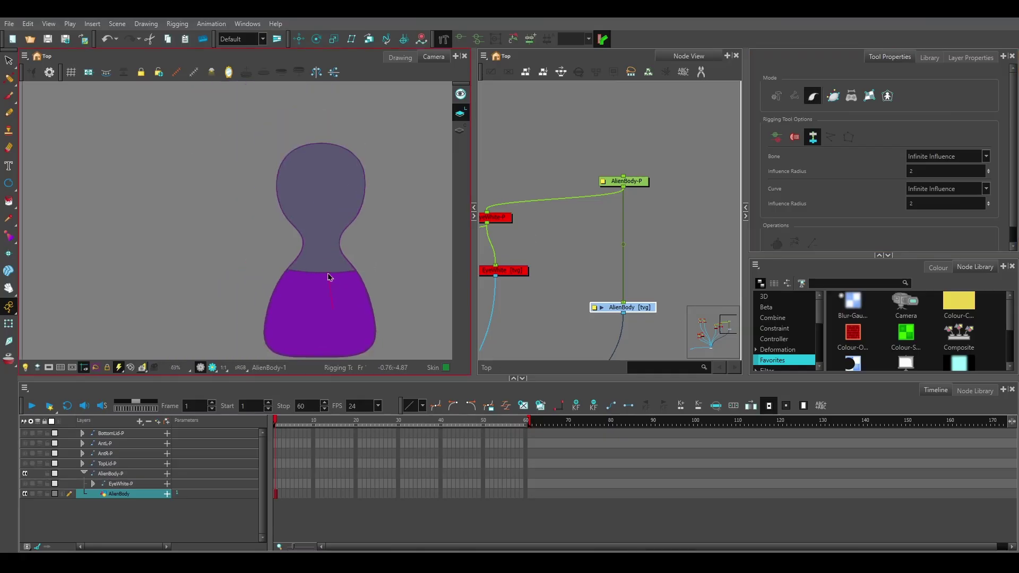
{"action": "key", "text": "ctrl+z"}
{"action": "left_click_drag", "start_coordinate": [392, 314], "coordinate": [357, 264]}
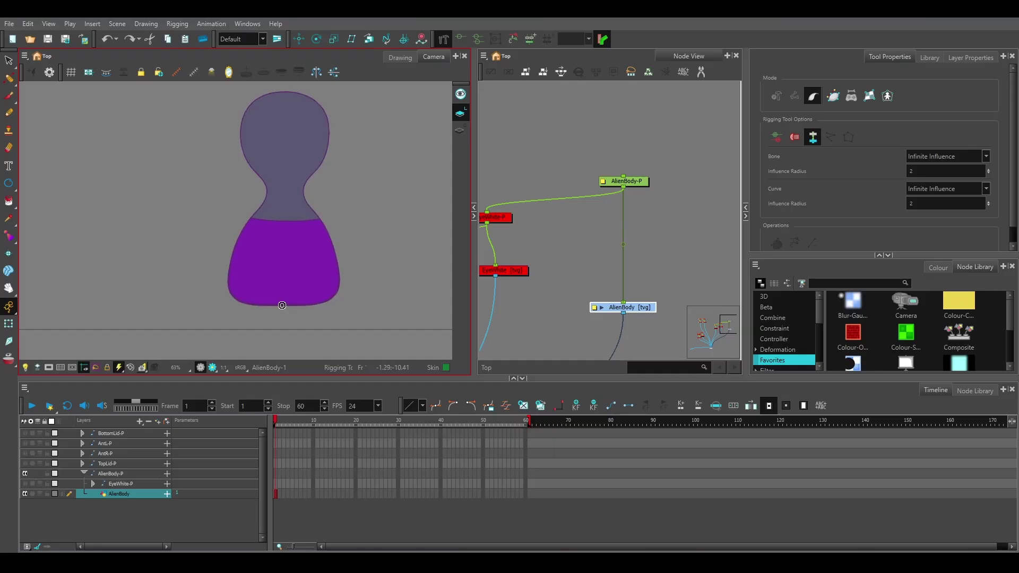
{"action": "left_click", "coordinate": [283, 257]}
{"action": "left_click", "coordinate": [285, 187]}
{"action": "left_click", "coordinate": [284, 149]}
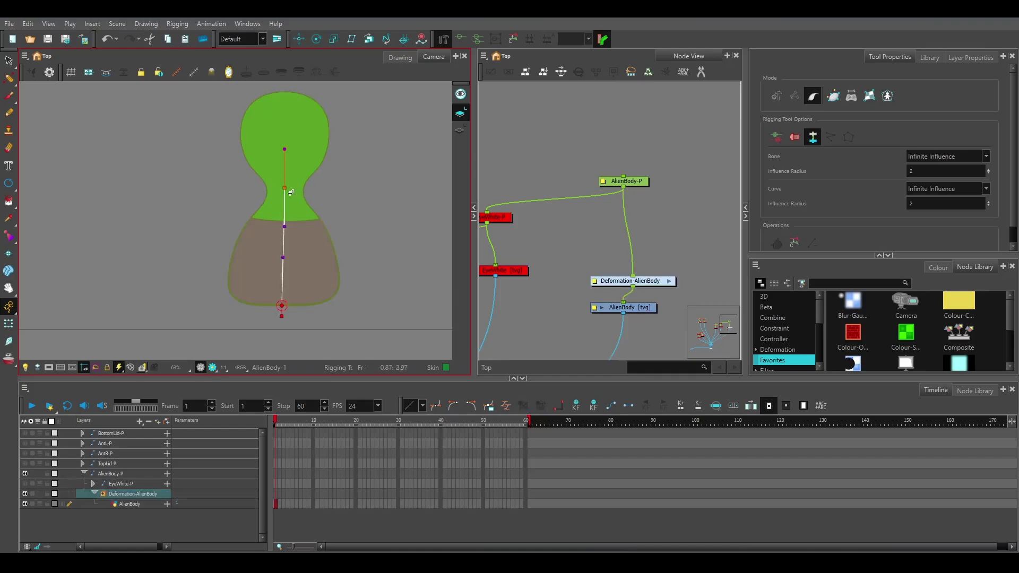
Step: Extend the deformation chain with a second curve from the neck to the top of the head
{"action": "left_click_drag", "start_coordinate": [287, 189], "coordinate": [323, 261]}
{"action": "key", "text": "ctrl+z"}
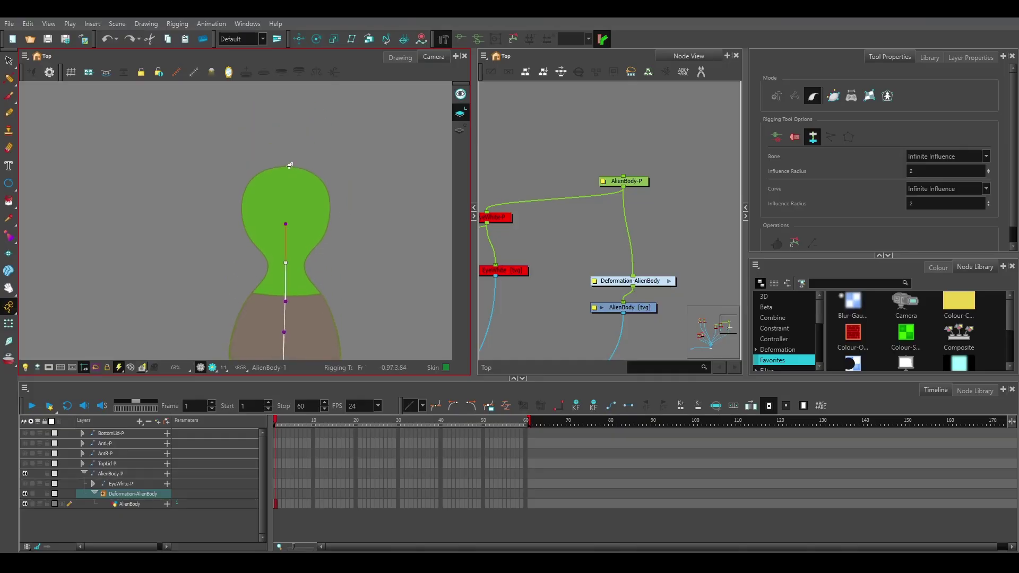
{"action": "left_click", "coordinate": [287, 199]}
{"action": "left_click_drag", "start_coordinate": [287, 196], "coordinate": [335, 177]}
{"action": "key", "text": "ctrl+z"}
Step: Bend the alien's head to the right with the Transform tool by repositioning the curve's head and neck points
{"action": "left_click", "coordinate": [9, 323]}
{"action": "scroll", "coordinate": [362, 261], "scroll_direction": "down", "scroll_amount": 1}
{"action": "left_click_drag", "start_coordinate": [321, 283], "coordinate": [316, 245]}
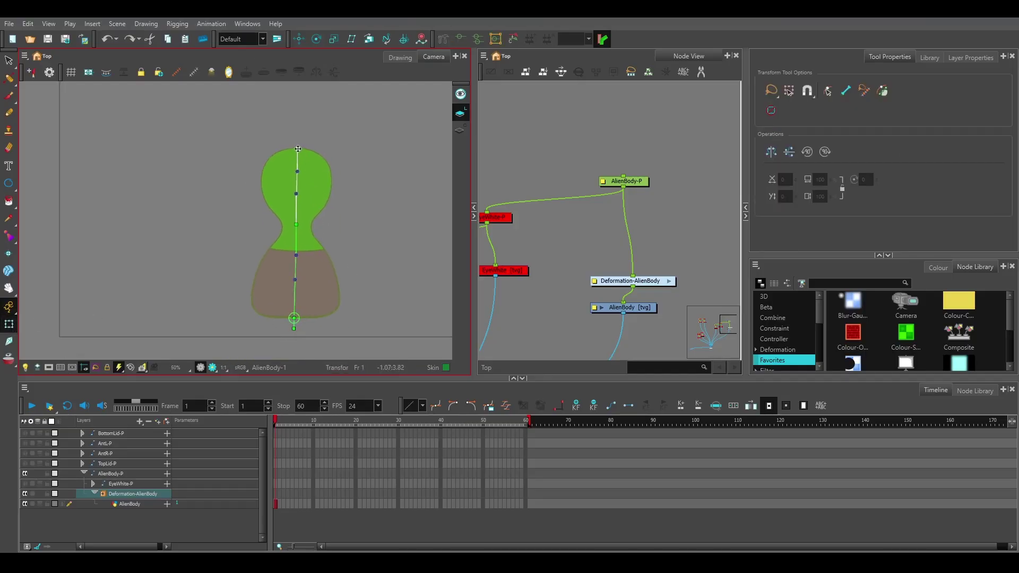
{"action": "left_click_drag", "start_coordinate": [298, 150], "coordinate": [286, 188]}
{"action": "left_click_drag", "start_coordinate": [279, 251], "coordinate": [300, 276]}
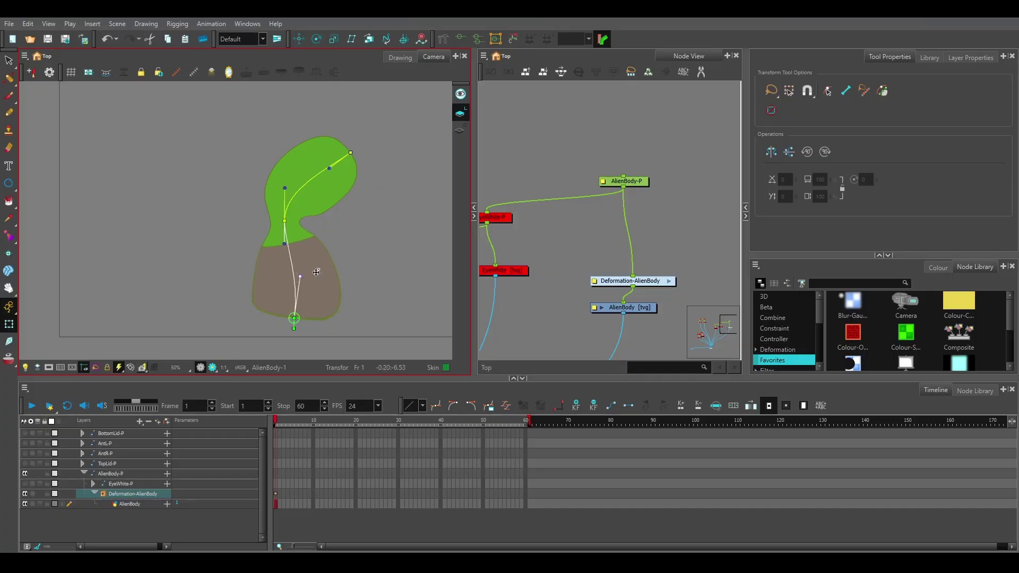
{"action": "key", "text": "ctrl+z"}
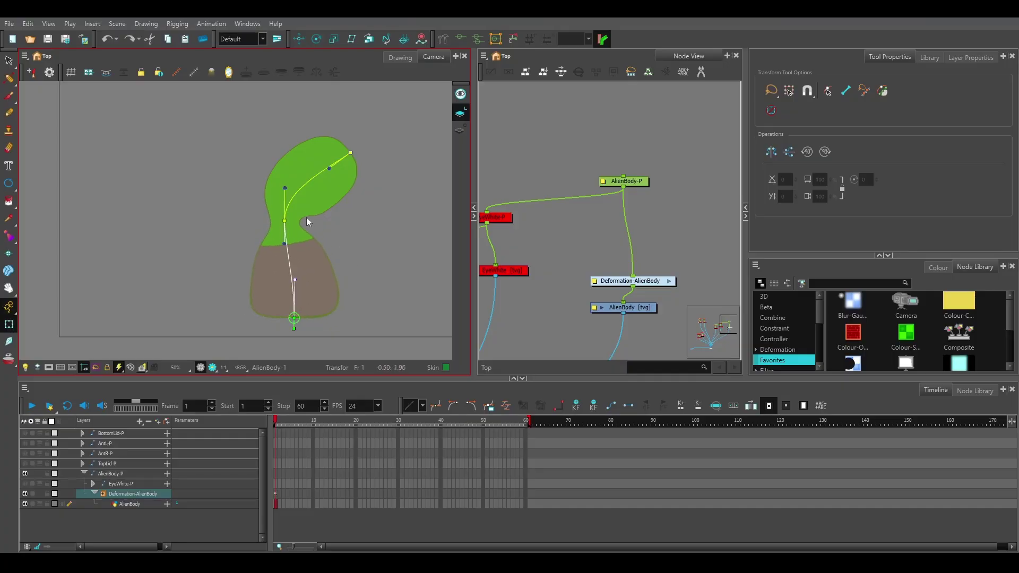
Step: Smooth the bend by adjusting the neck point's upper handle and the handle near the head's tip
{"action": "scroll", "coordinate": [306, 216], "scroll_direction": "up", "scroll_amount": 2}
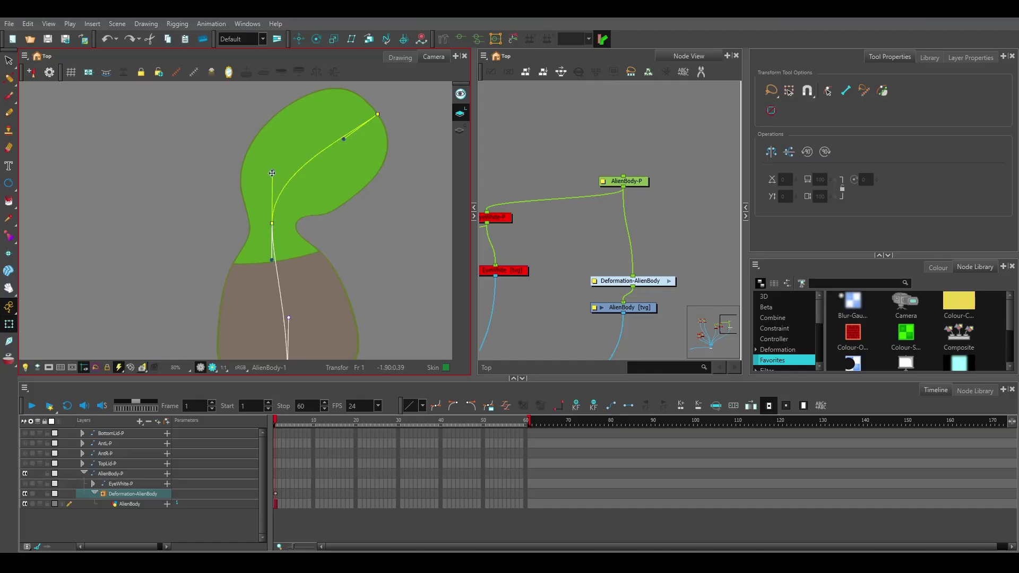
{"action": "left_click_drag", "start_coordinate": [272, 171], "coordinate": [280, 146]}
{"action": "left_click_drag", "start_coordinate": [344, 139], "coordinate": [338, 132]}
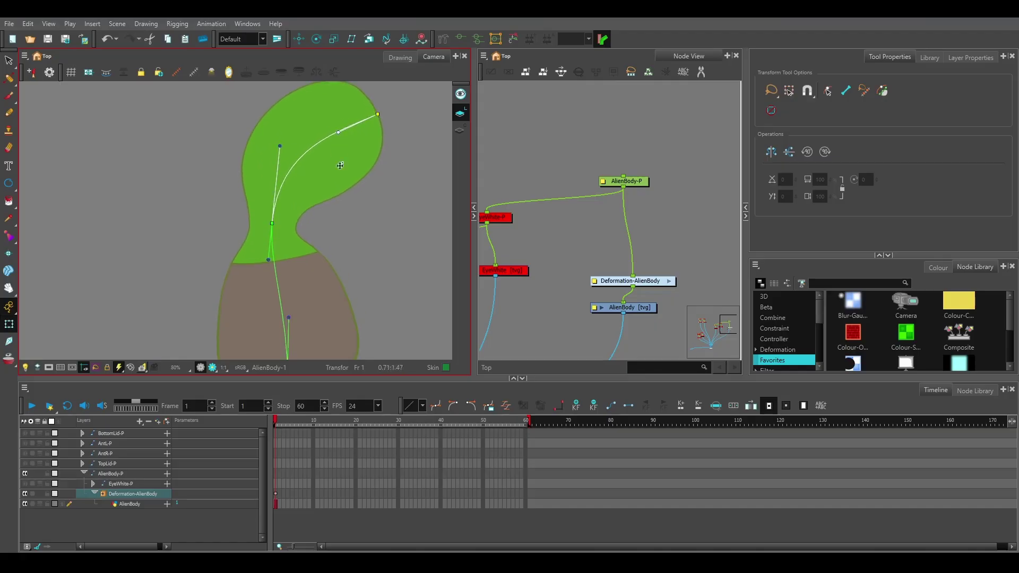
{"action": "scroll", "coordinate": [340, 166], "scroll_direction": "down", "scroll_amount": 3}
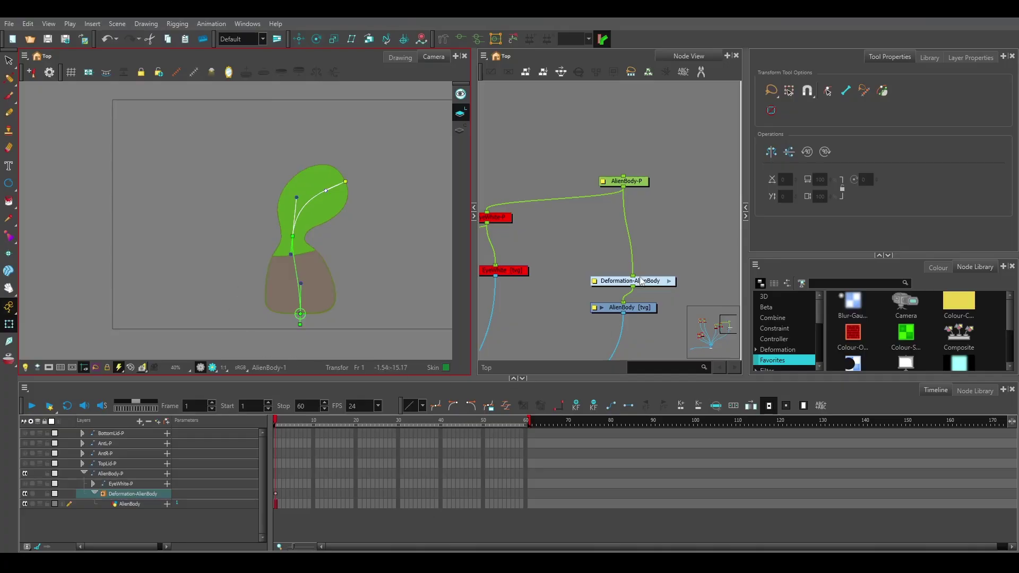
Step: Delete the Deformation-AlienBody node, then select the AlienBody drawing and set the Rigging tool to Envelope mode
{"action": "left_click", "coordinate": [656, 283]}
{"action": "key", "text": "Delete"}
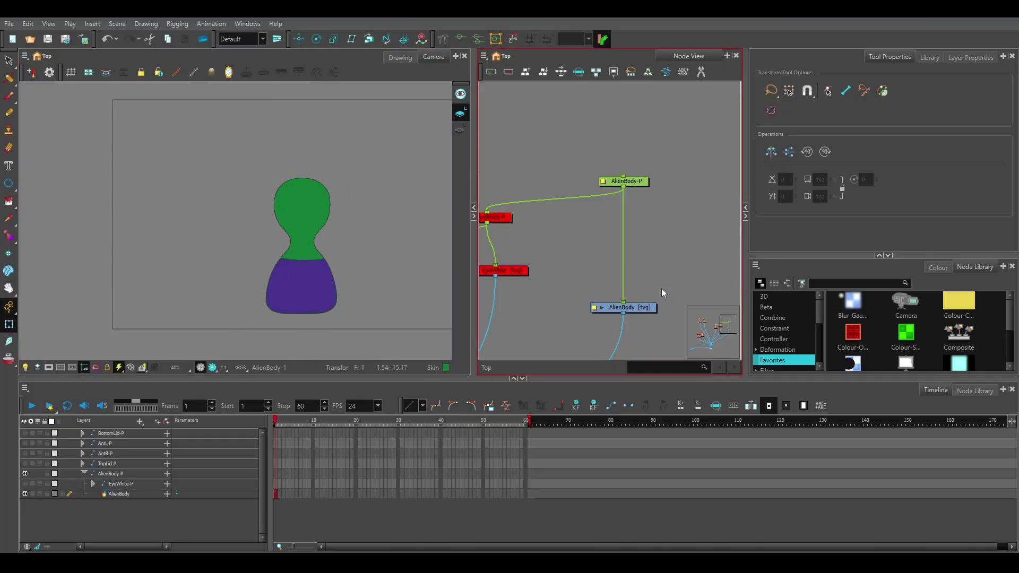
{"action": "left_click", "coordinate": [443, 39]}
{"action": "left_click", "coordinate": [641, 307]}
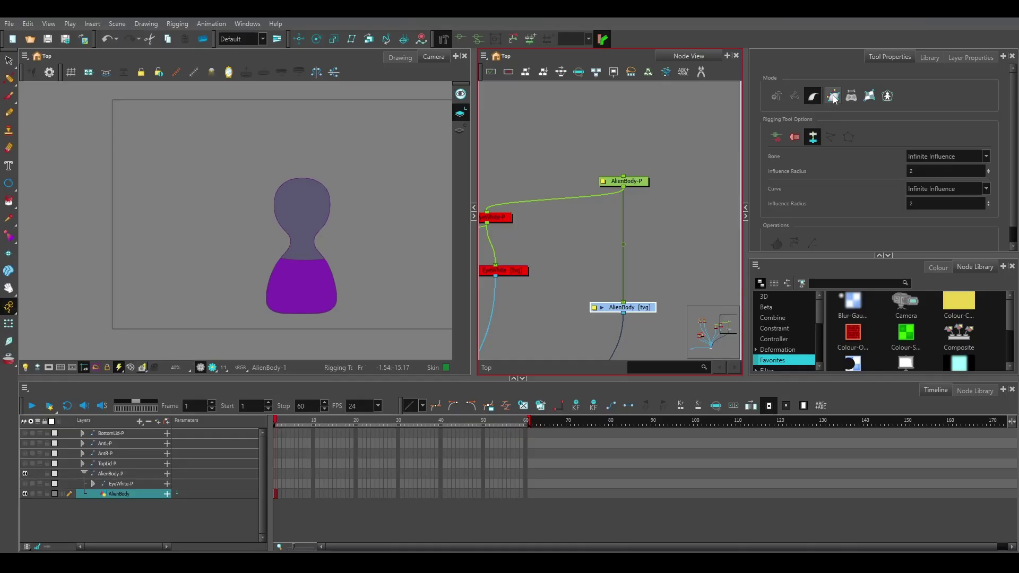
{"action": "left_click", "coordinate": [834, 98]}
Step: Trace the envelope from the body's bottom centre around its lower-left corner and up to the left of the neck
{"action": "scroll", "coordinate": [250, 274], "scroll_direction": "up", "scroll_amount": 2}
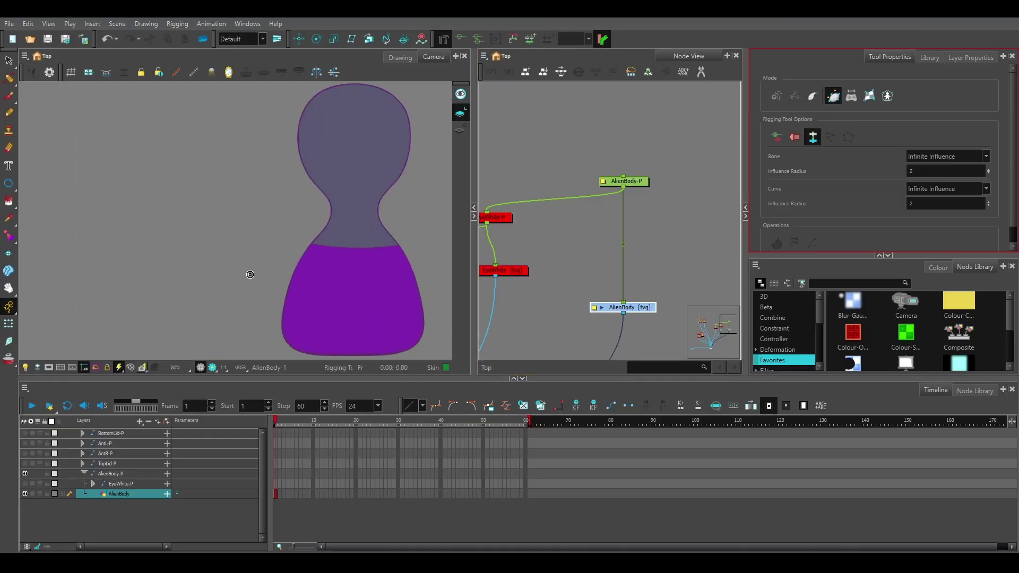
{"action": "left_click_drag", "start_coordinate": [303, 269], "coordinate": [223, 245]}
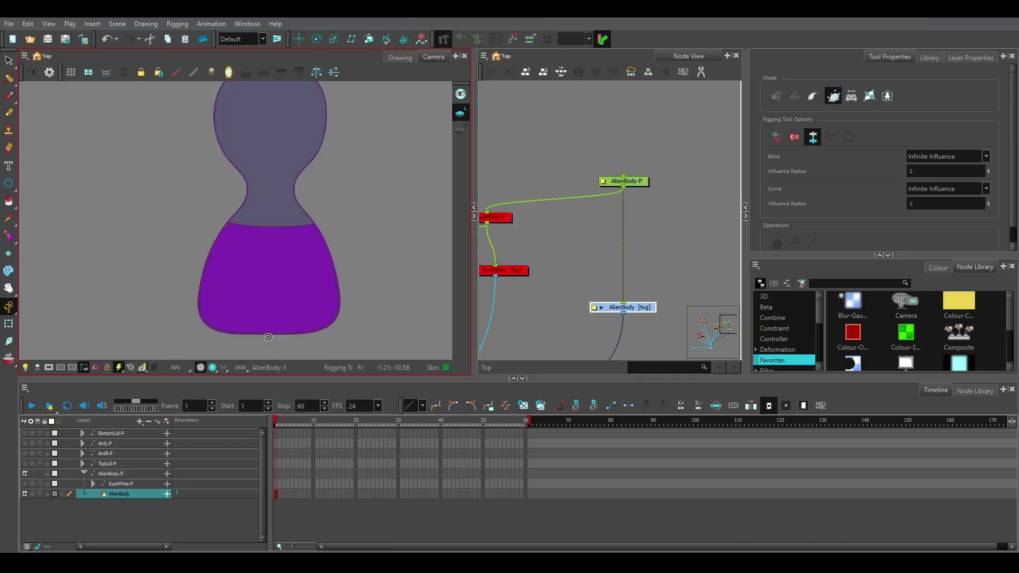
{"action": "left_click", "coordinate": [229, 336]}
{"action": "left_click_drag", "start_coordinate": [196, 316], "coordinate": [206, 338]}
{"action": "left_click_drag", "start_coordinate": [236, 208], "coordinate": [218, 225]}
{"action": "key", "text": "ctrl+z"}
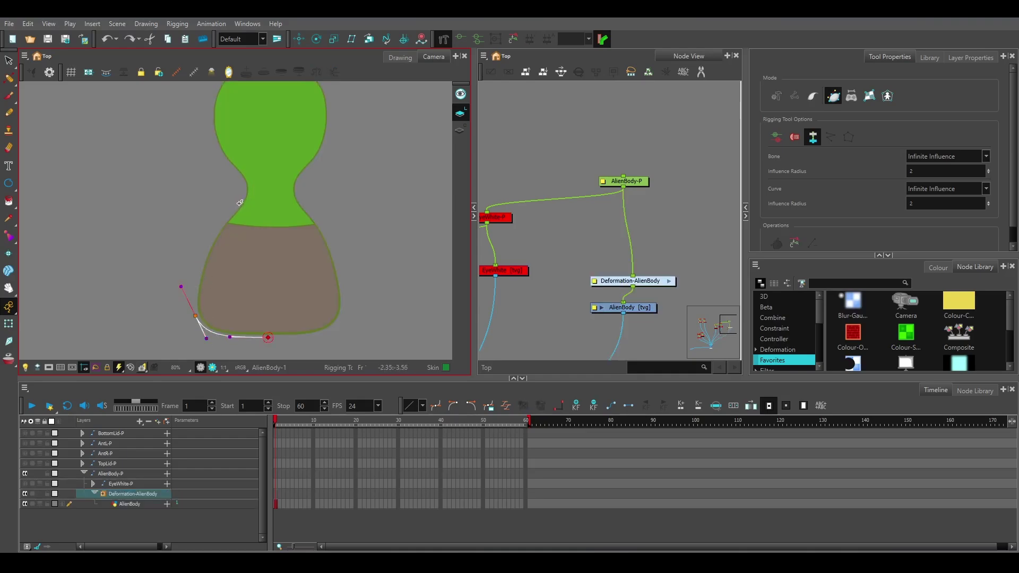
{"action": "left_click_drag", "start_coordinate": [246, 191], "coordinate": [204, 244]}
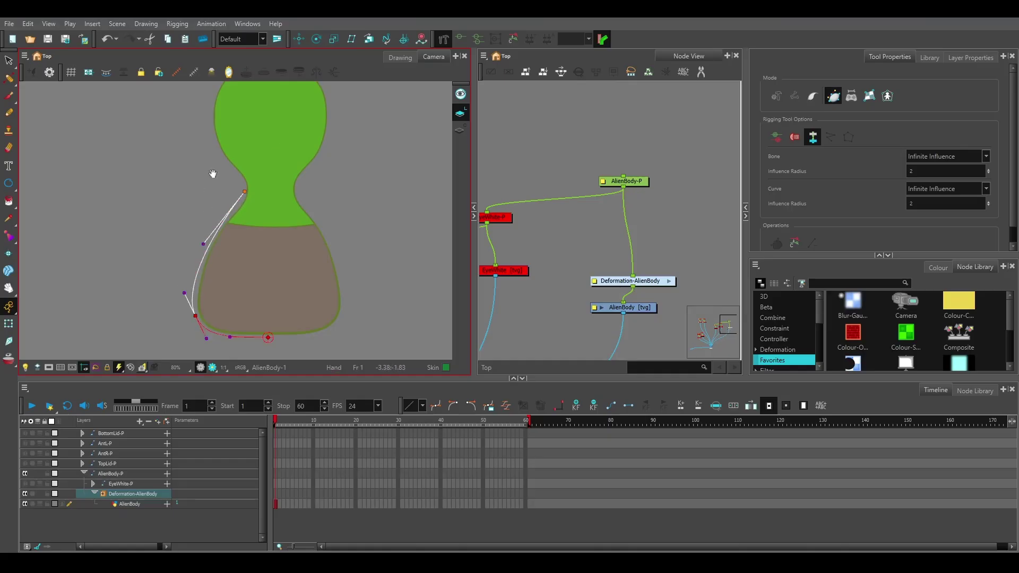
Step: Continue the envelope from the neck to the head's left side and align the neck handle with the outline
{"action": "left_click_drag", "start_coordinate": [197, 178], "coordinate": [221, 263]}
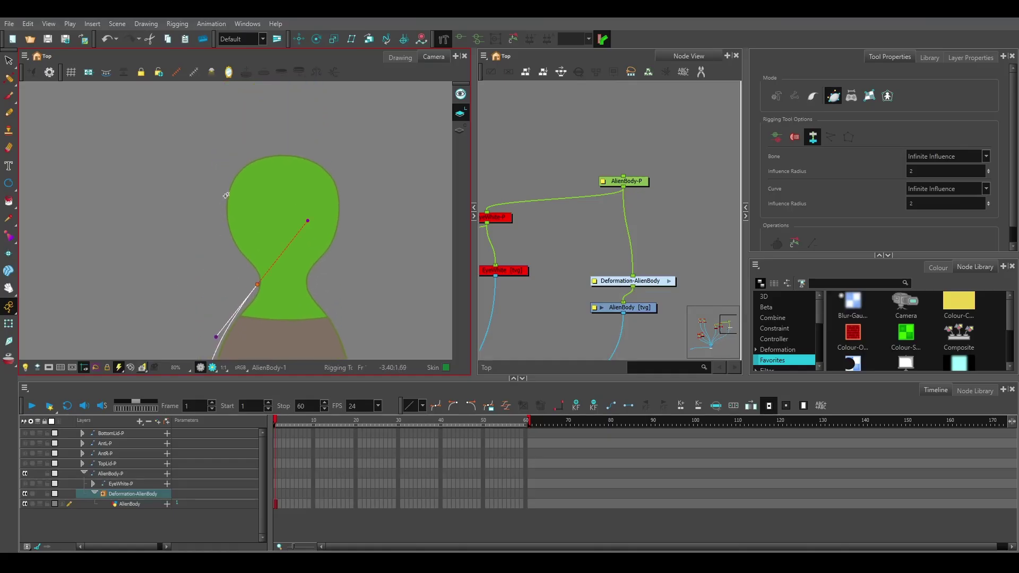
{"action": "left_click_drag", "start_coordinate": [226, 197], "coordinate": [223, 217]}
{"action": "left_click_drag", "start_coordinate": [223, 244], "coordinate": [224, 246]}
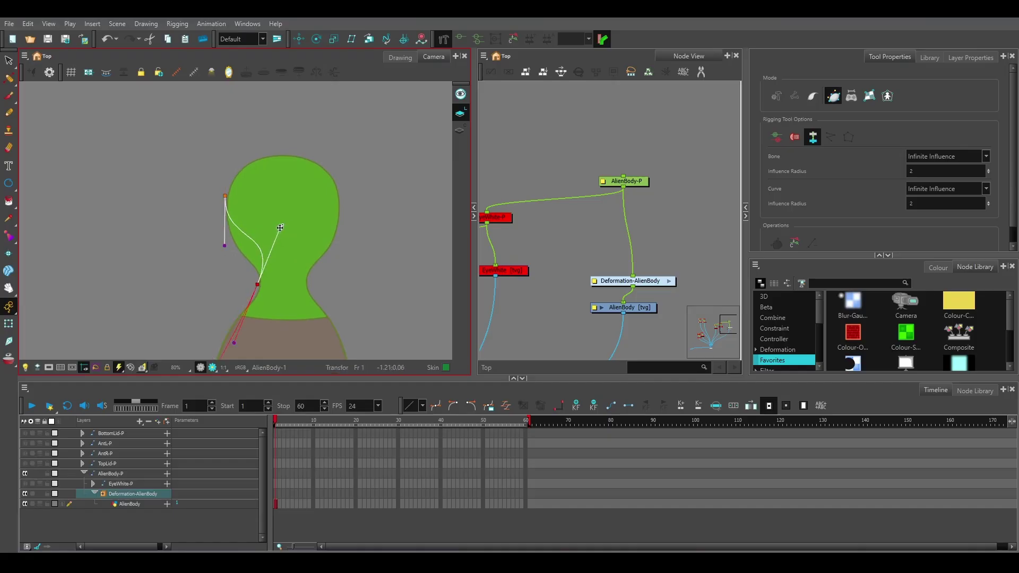
{"action": "key", "text": "ctrl+z"}
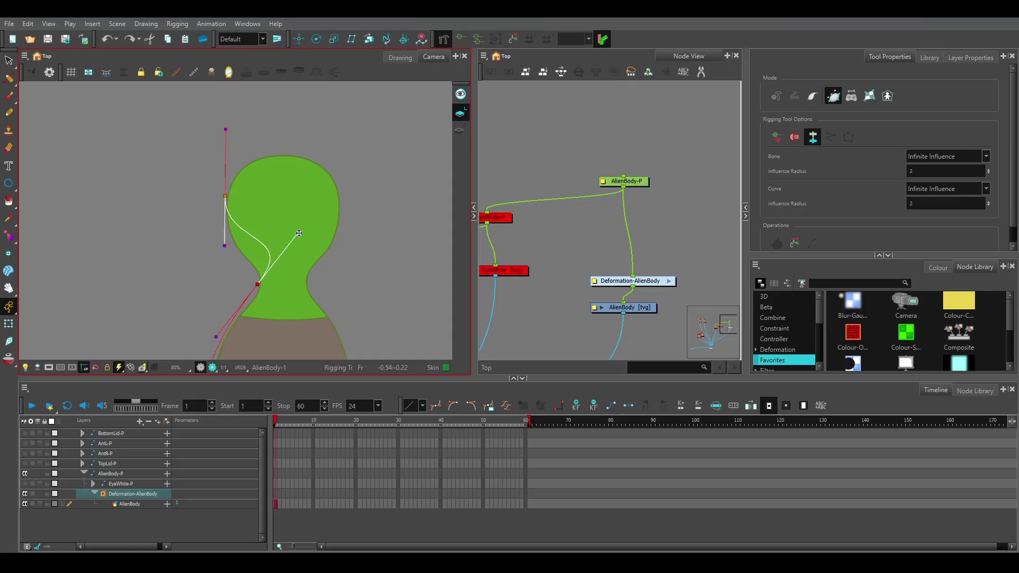
{"action": "left_click_drag", "start_coordinate": [299, 233], "coordinate": [232, 253]}
Step: Extend the envelope over the top of the head to its right side, fitting the handles to the outline
{"action": "left_click", "coordinate": [275, 151]}
{"action": "left_click_drag", "start_coordinate": [226, 129], "coordinate": [226, 157]}
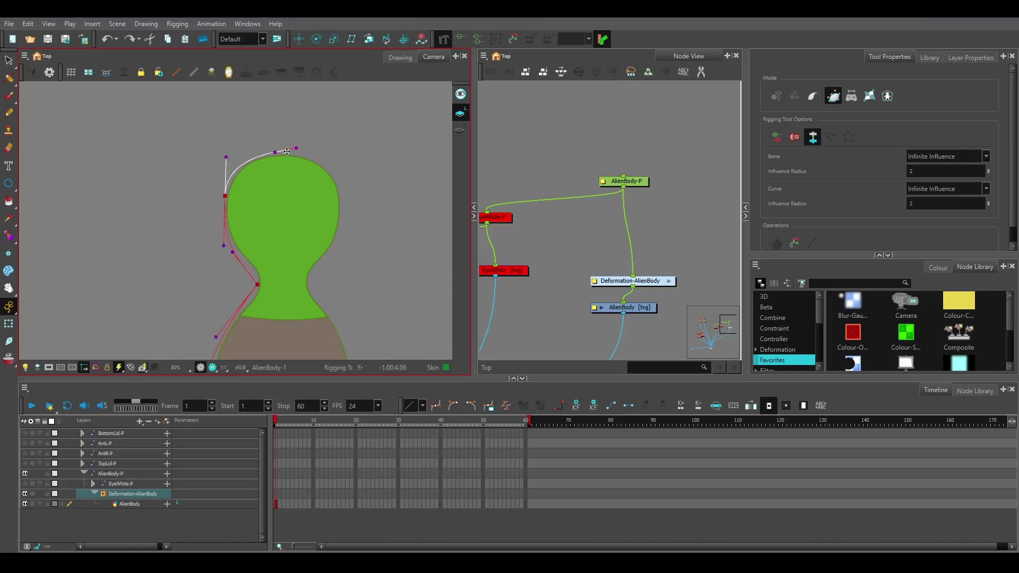
{"action": "left_click_drag", "start_coordinate": [296, 148], "coordinate": [286, 151]}
{"action": "key", "text": "ctrl+z"}
{"action": "left_click_drag", "start_coordinate": [342, 216], "coordinate": [343, 155]}
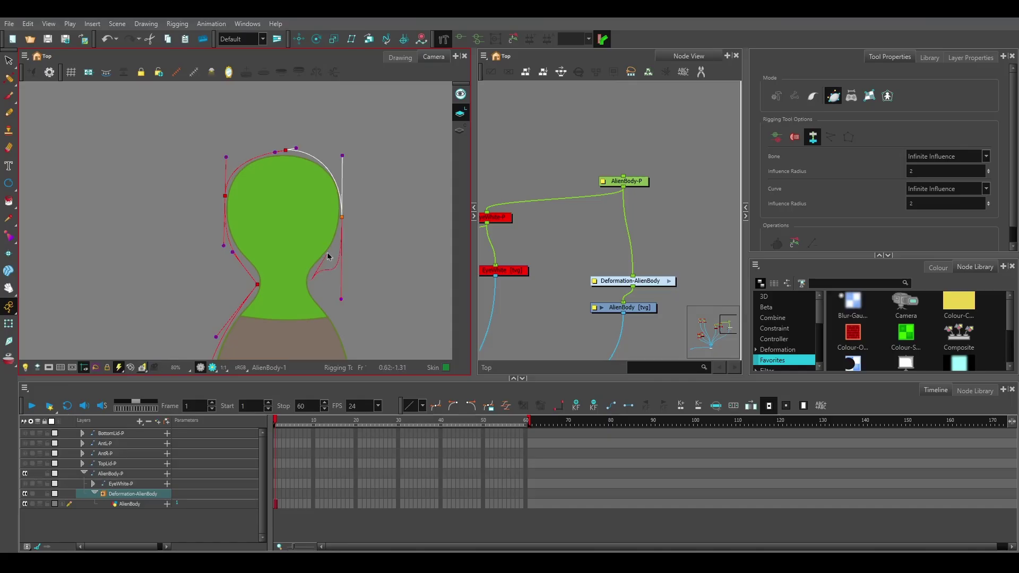
Step: Trace the envelope down the neck's right side, around the lower-right corner and back towards the starting point
{"action": "left_click_drag", "start_coordinate": [311, 280], "coordinate": [331, 252]}
{"action": "key", "text": "space"}
{"action": "left_click_drag", "start_coordinate": [346, 339], "coordinate": [307, 208]}
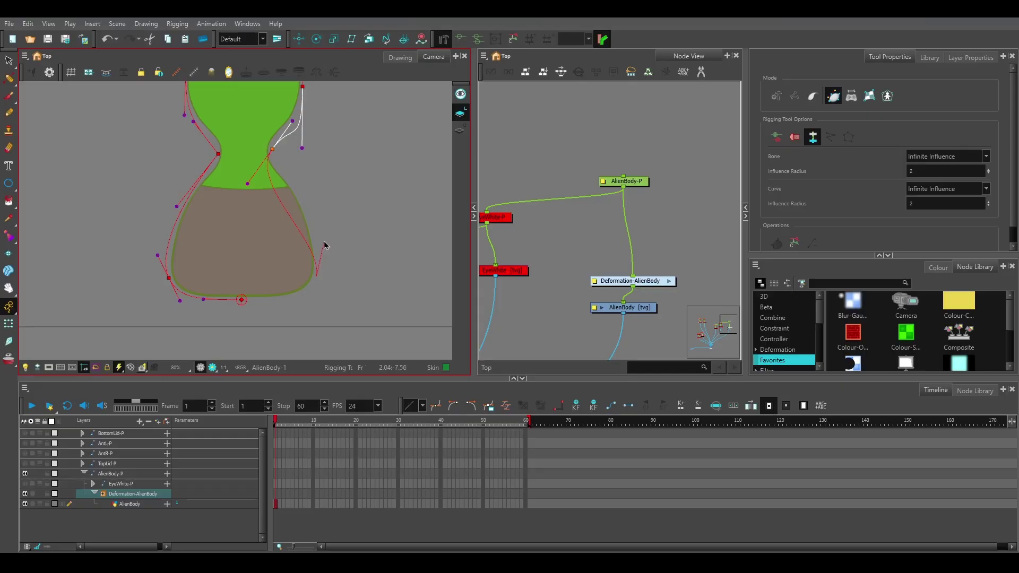
{"action": "left_click_drag", "start_coordinate": [316, 276], "coordinate": [327, 241]}
{"action": "left_click_drag", "start_coordinate": [250, 300], "coordinate": [303, 300]}
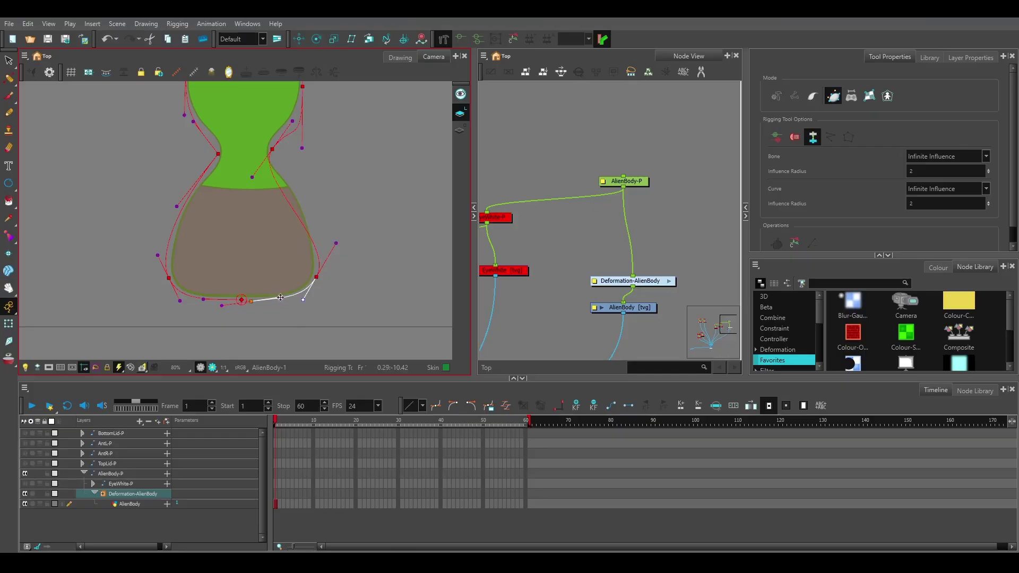
Step: Refine the envelope handles at the neck's right side and the top of the head to follow the body outline
{"action": "left_click", "coordinate": [253, 177]}
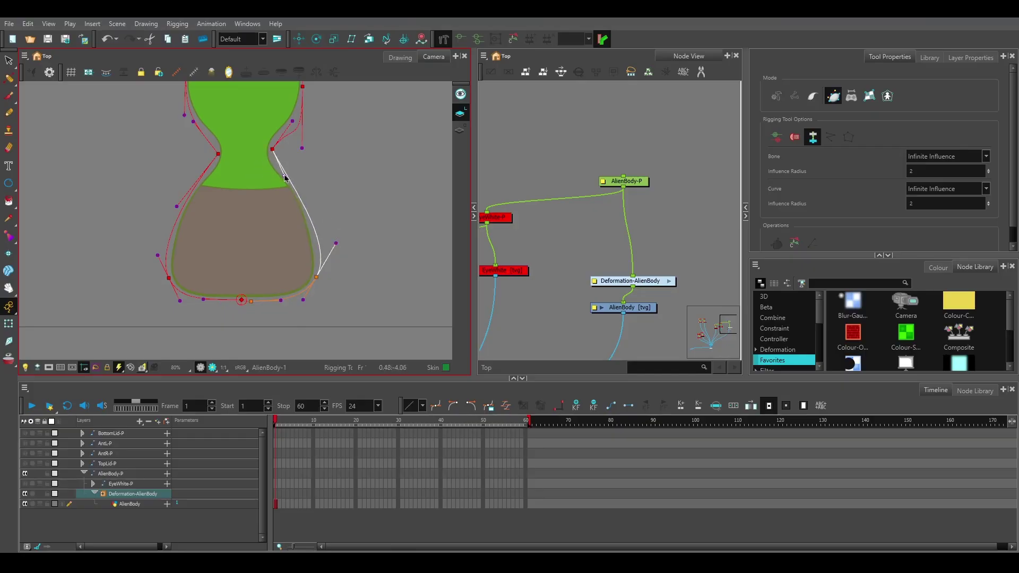
{"action": "left_click", "coordinate": [272, 149]}
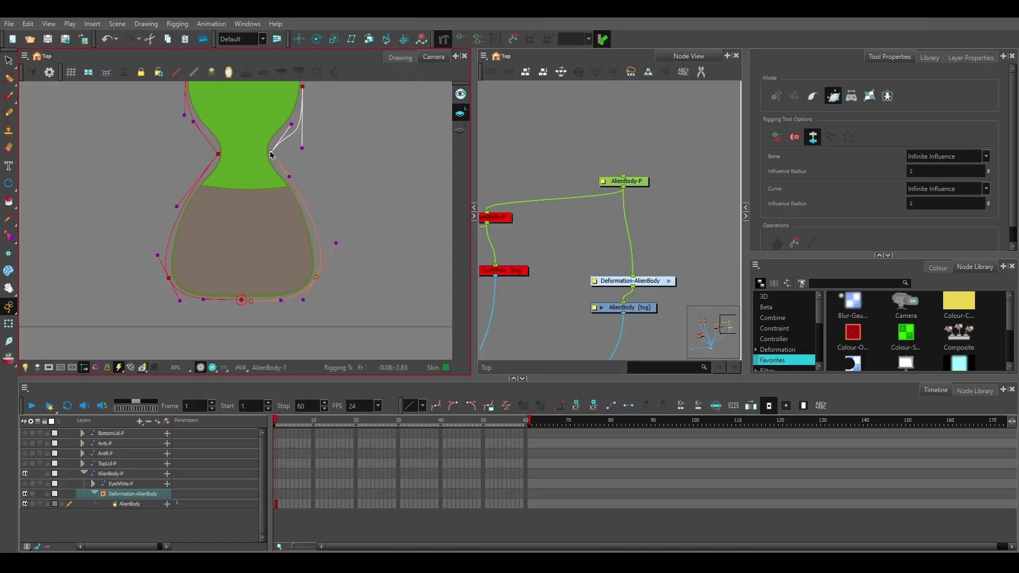
{"action": "scroll", "coordinate": [305, 153], "scroll_direction": "up", "scroll_amount": 5}
{"action": "left_click_drag", "start_coordinate": [297, 277], "coordinate": [302, 243]}
{"action": "left_click", "coordinate": [296, 162]}
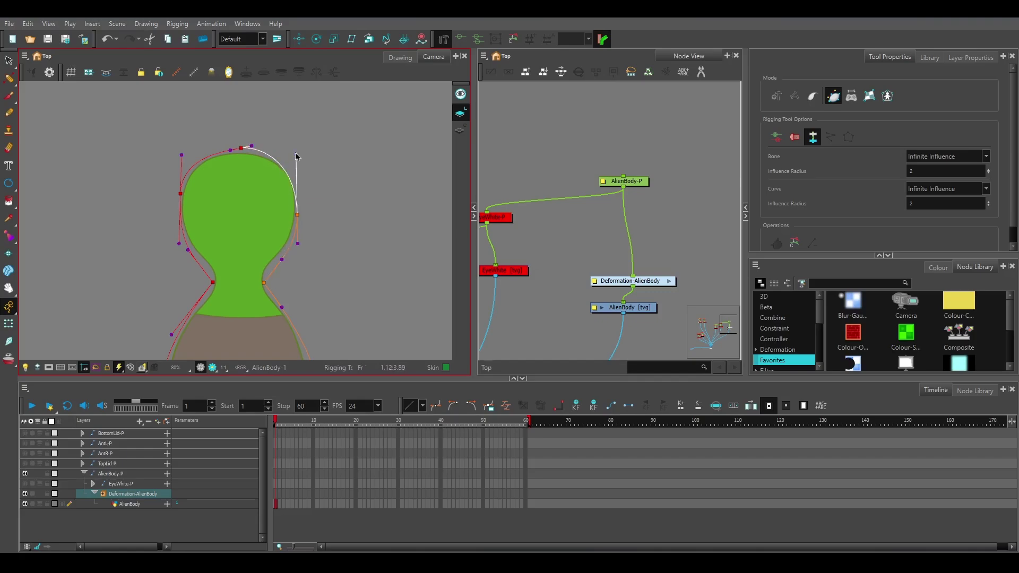
{"action": "left_click_drag", "start_coordinate": [253, 145], "coordinate": [268, 151]}
{"action": "left_click", "coordinate": [218, 152]}
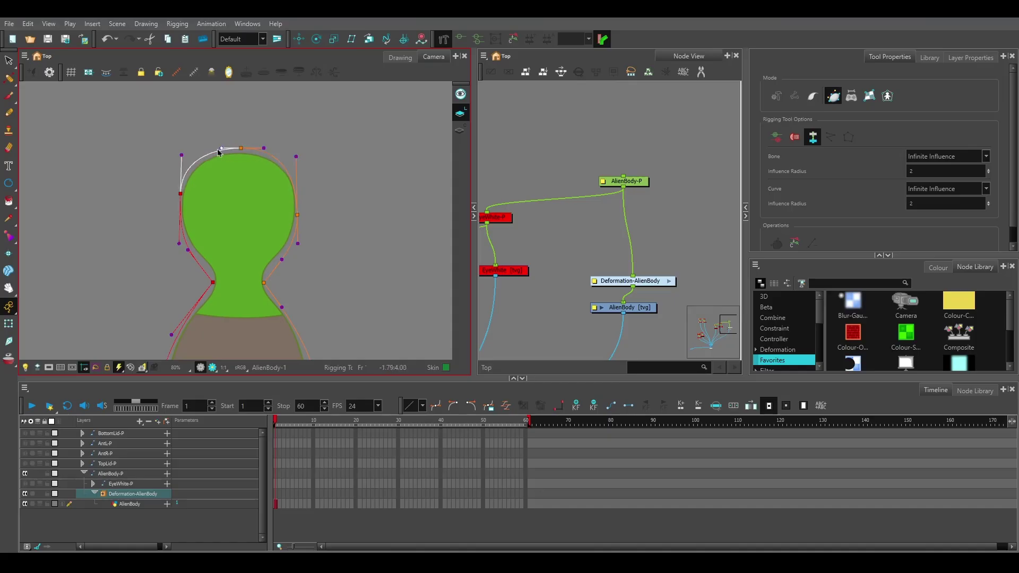
{"action": "left_click_drag", "start_coordinate": [218, 151], "coordinate": [219, 151]}
{"action": "scroll", "coordinate": [282, 278], "scroll_direction": "down", "scroll_amount": 2}
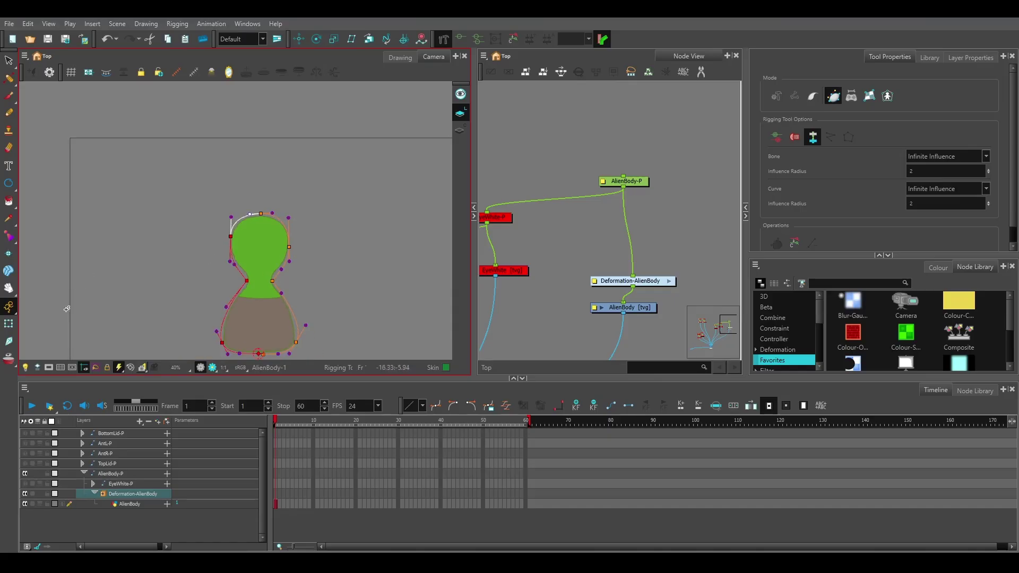
Step: Enlarge the head with the Transform tool by moving its side and top envelope points outward and lengthening the top handles
{"action": "left_click", "coordinate": [9, 323]}
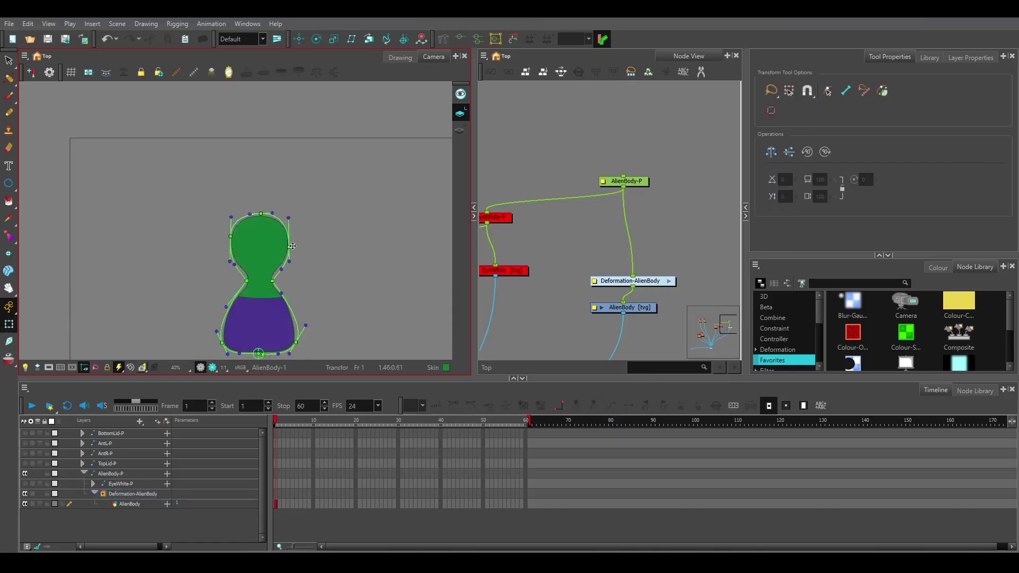
{"action": "left_click_drag", "start_coordinate": [288, 246], "coordinate": [316, 230]}
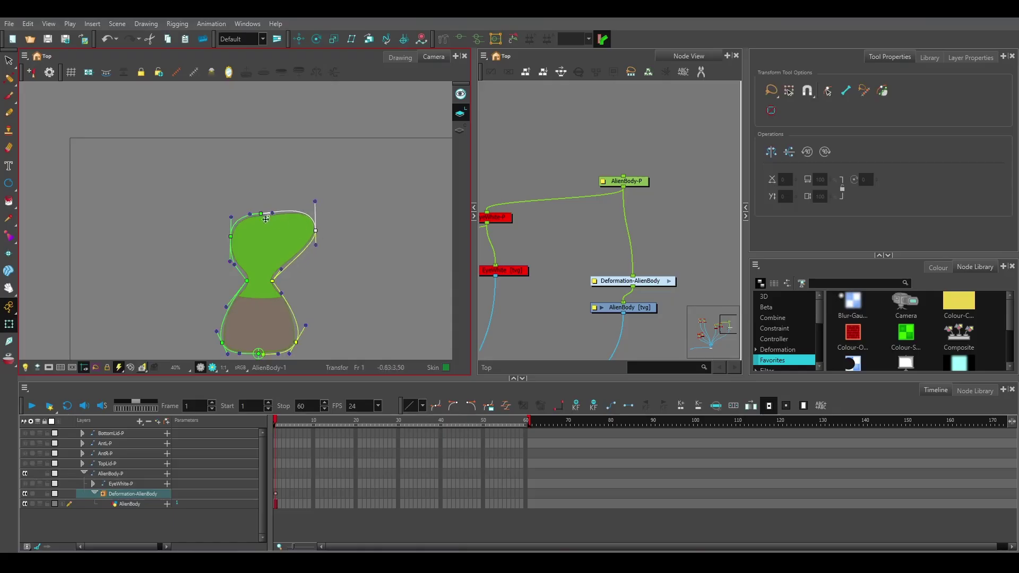
{"action": "left_click_drag", "start_coordinate": [260, 213], "coordinate": [255, 189]}
{"action": "left_click_drag", "start_coordinate": [232, 236], "coordinate": [211, 231]}
{"action": "left_click_drag", "start_coordinate": [244, 188], "coordinate": [289, 183]}
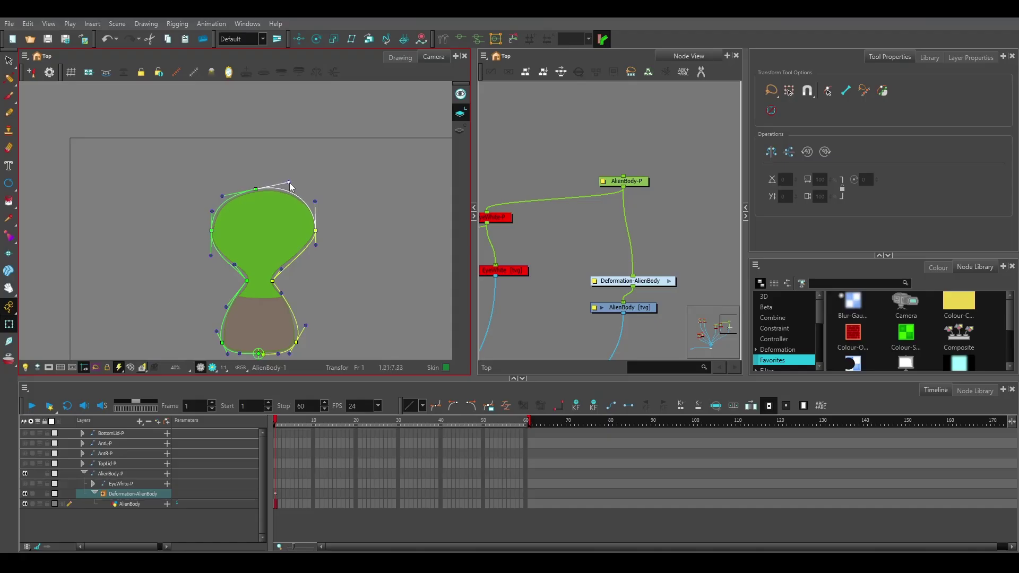
{"action": "left_click_drag", "start_coordinate": [316, 231], "coordinate": [305, 232]}
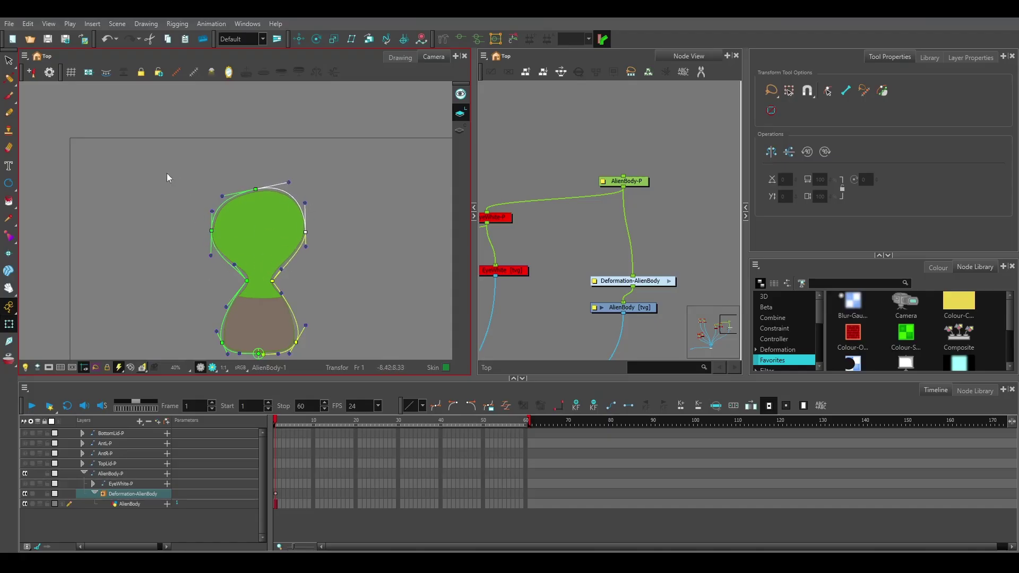
Step: Lasso-select the head's envelope points, tilt the head to the left, and lower the left neck point's upper handle
{"action": "left_click_drag", "start_coordinate": [168, 175], "coordinate": [297, 227]}
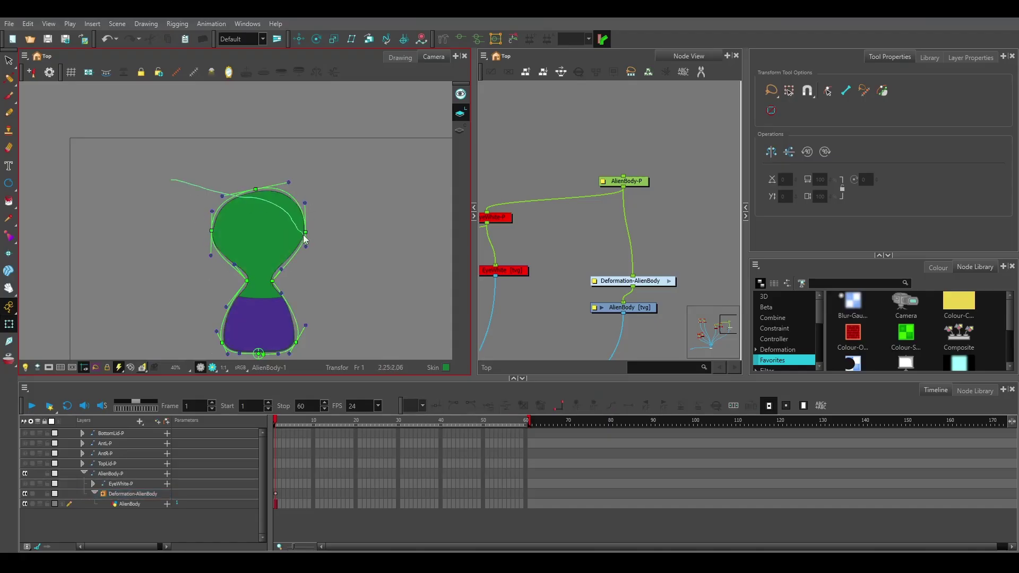
{"action": "left_click", "coordinate": [277, 157]}
{"action": "left_click_drag", "start_coordinate": [267, 166], "coordinate": [169, 204]}
{"action": "mouse_move", "coordinate": [260, 252]}
{"action": "left_mouse_down"}
{"action": "mouse_move", "coordinate": [268, 164]}
{"action": "mouse_move", "coordinate": [204, 197]}
{"action": "mouse_move", "coordinate": [203, 281]}
{"action": "mouse_move", "coordinate": [219, 282]}
{"action": "mouse_move", "coordinate": [201, 229]}
{"action": "mouse_move", "coordinate": [196, 101]}
{"action": "left_mouse_up"}
{"action": "left_click", "coordinate": [255, 189]}
{"action": "scroll", "coordinate": [227, 215], "scroll_direction": "up", "scroll_amount": 7}
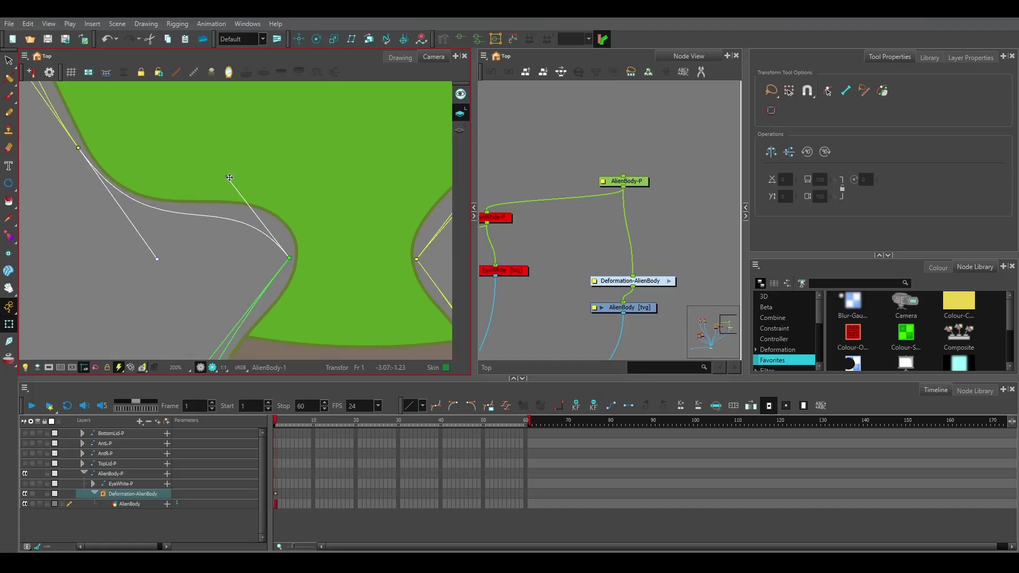
{"action": "left_click_drag", "start_coordinate": [227, 177], "coordinate": [206, 238]}
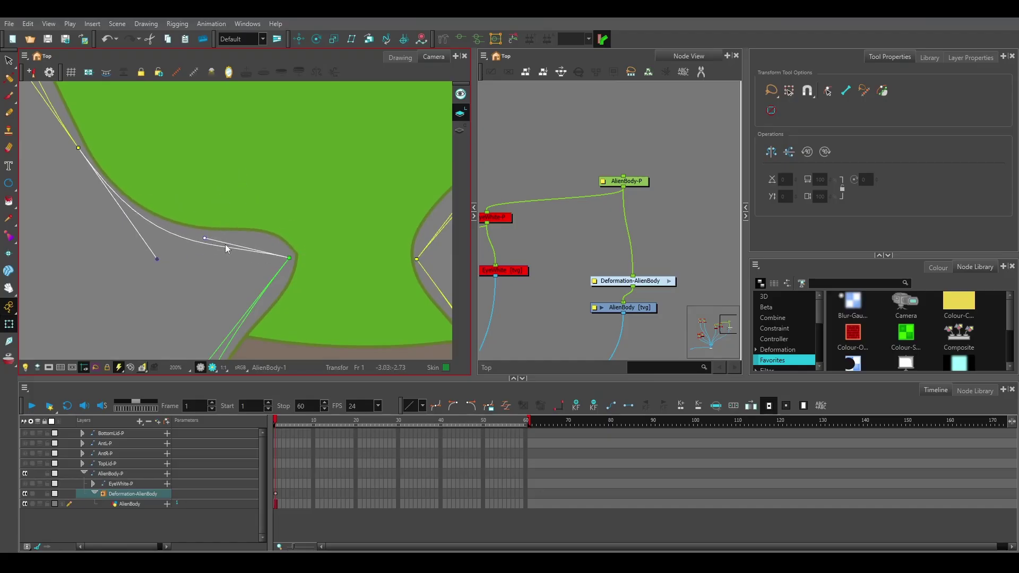
Step: Delete the Deformation-AlienBody node holding the envelope deformation
{"action": "scroll", "coordinate": [253, 237], "scroll_direction": "down", "scroll_amount": 1}
{"action": "left_click_drag", "start_coordinate": [339, 169], "coordinate": [284, 215]}
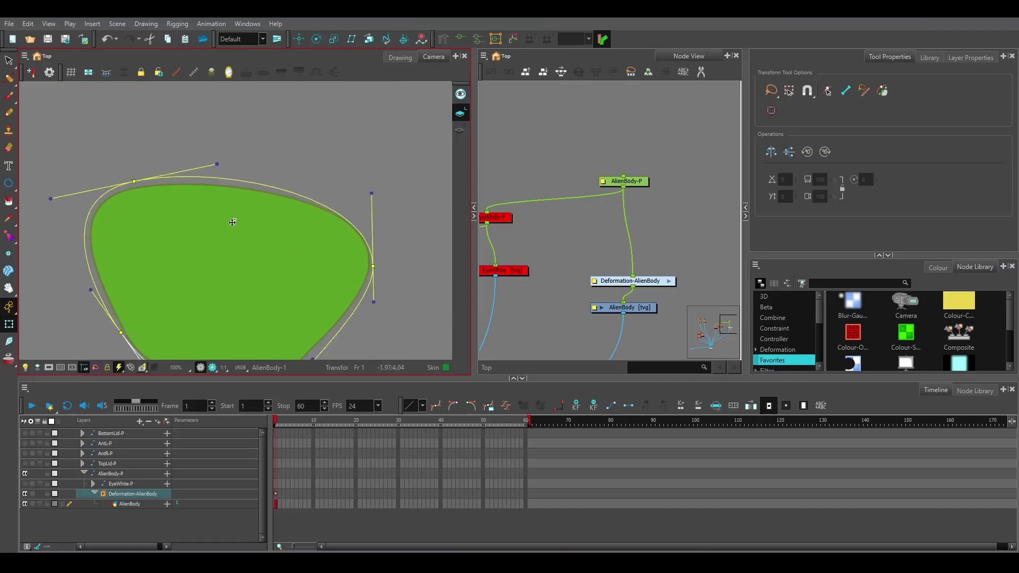
{"action": "scroll", "coordinate": [313, 280], "scroll_direction": "down", "scroll_amount": 3}
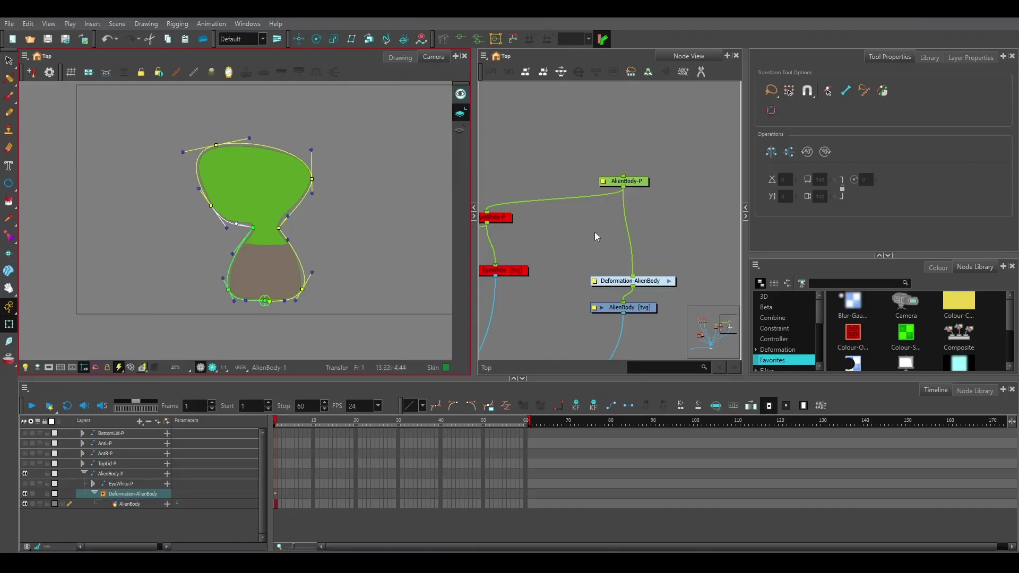
{"action": "left_click", "coordinate": [648, 288]}
{"action": "key", "text": "Delete"}
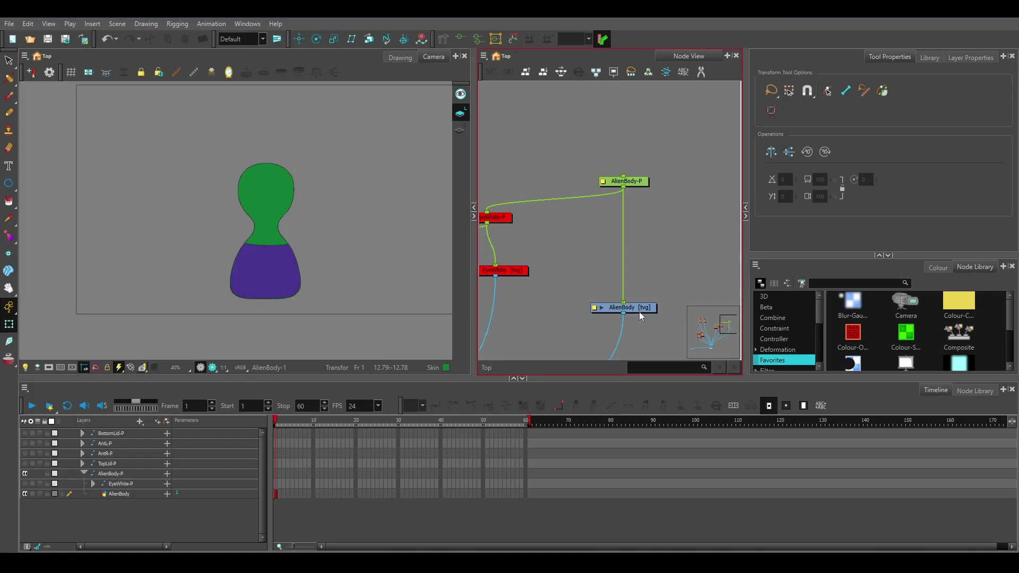
Step: Start a Free Form deformation on the AlienBody drawing with points in the lower body and neck
{"action": "left_click", "coordinate": [638, 311]}
{"action": "left_click", "coordinate": [444, 39]}
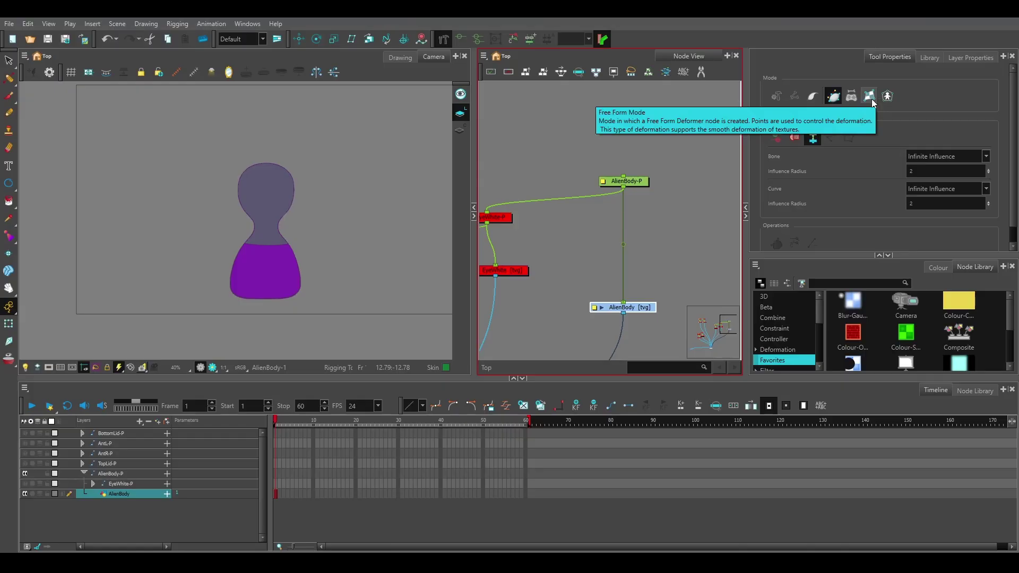
{"action": "left_click", "coordinate": [870, 96]}
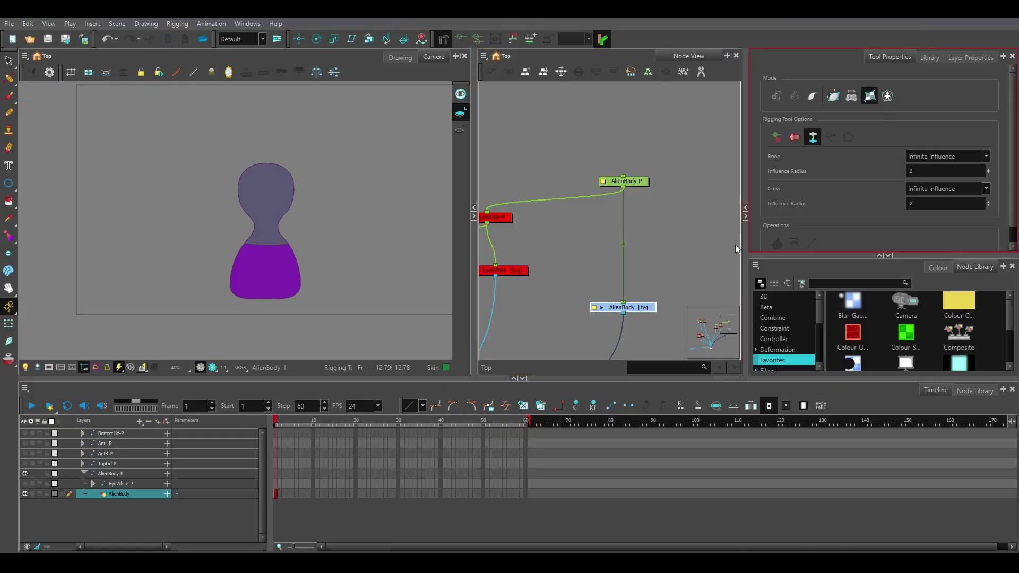
{"action": "left_click", "coordinate": [266, 280]}
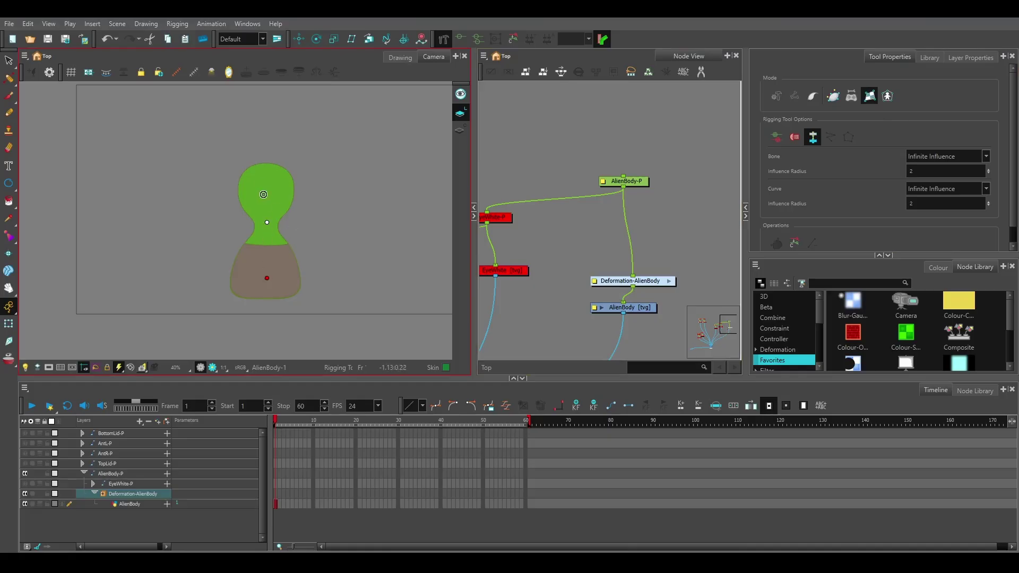
{"action": "left_click", "coordinate": [268, 173]}
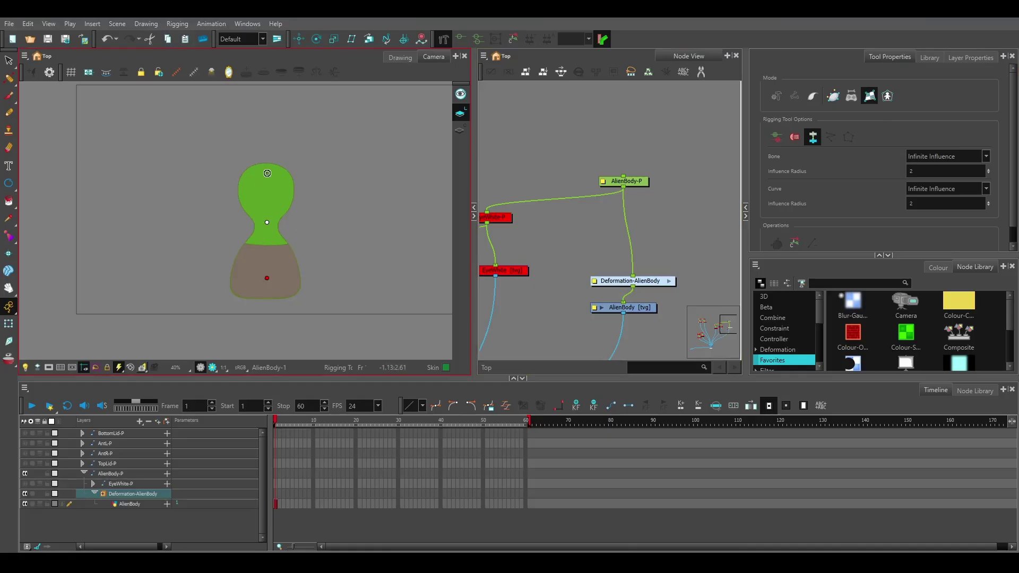
Step: Undo the Free Form point at the neck and place a point at the centre of the head instead
{"action": "left_click", "coordinate": [9, 323]}
{"action": "key", "text": "ctrl+z"}
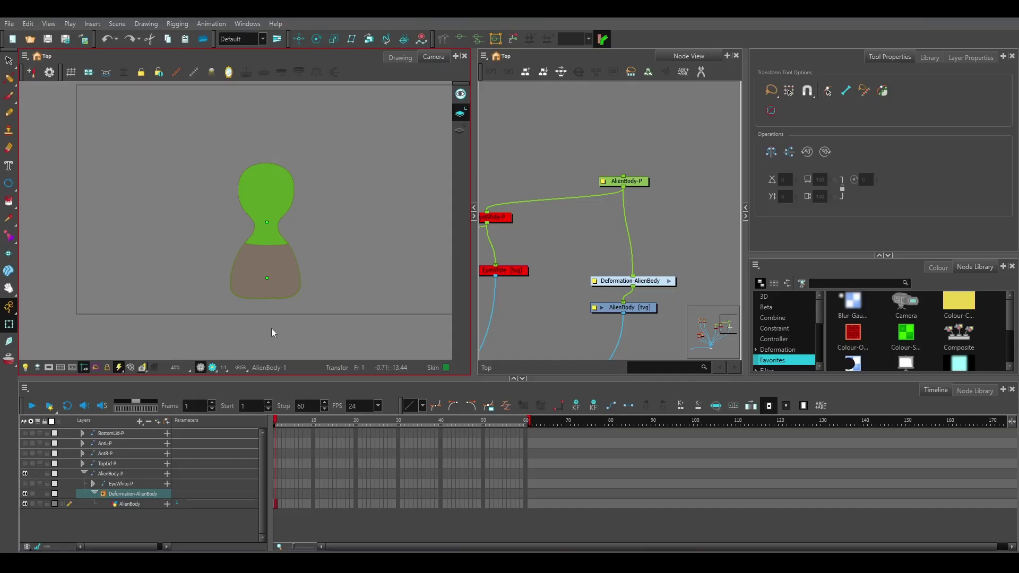
{"action": "left_click", "coordinate": [270, 176]}
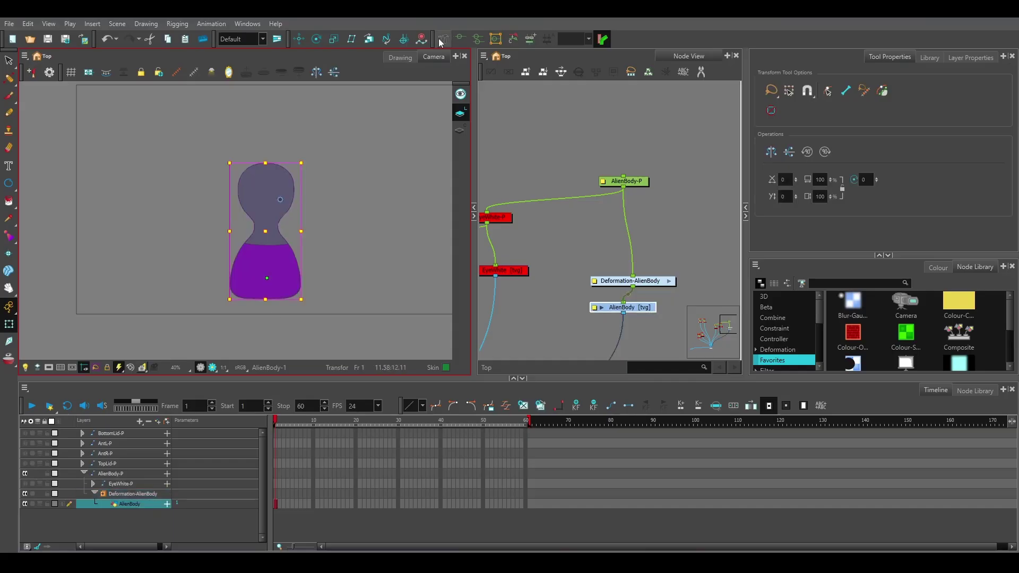
{"action": "key", "text": "alt+9"}
{"action": "left_click", "coordinate": [267, 185]}
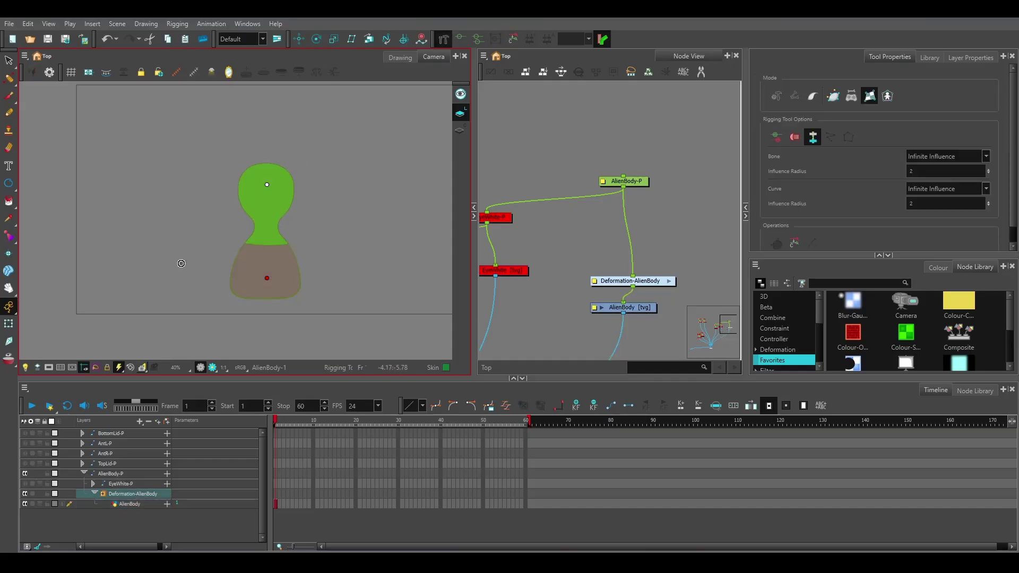
Step: Move the head's Free Form point far out to the left with the Transform tool and rotate it clockwise
{"action": "left_click", "coordinate": [9, 323]}
{"action": "mouse_move", "coordinate": [266, 184]}
{"action": "left_mouse_down"}
{"action": "mouse_move", "coordinate": [239, 198]}
{"action": "mouse_move", "coordinate": [282, 168]}
{"action": "mouse_move", "coordinate": [296, 229]}
{"action": "mouse_move", "coordinate": [114, 210]}
{"action": "mouse_move", "coordinate": [325, 216]}
{"action": "mouse_move", "coordinate": [178, 173]}
{"action": "left_mouse_up"}
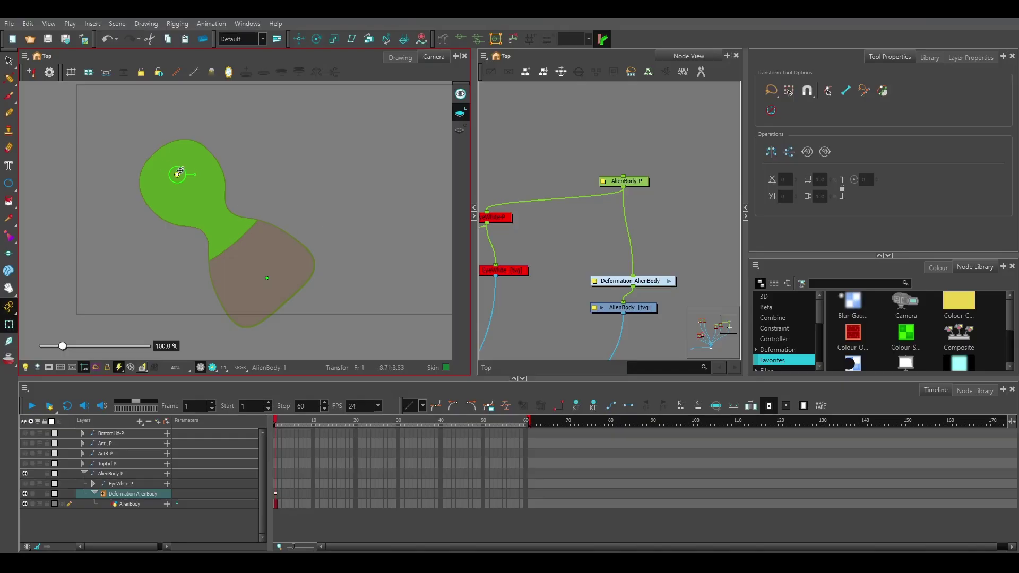
{"action": "left_click_drag", "start_coordinate": [192, 174], "coordinate": [177, 196]}
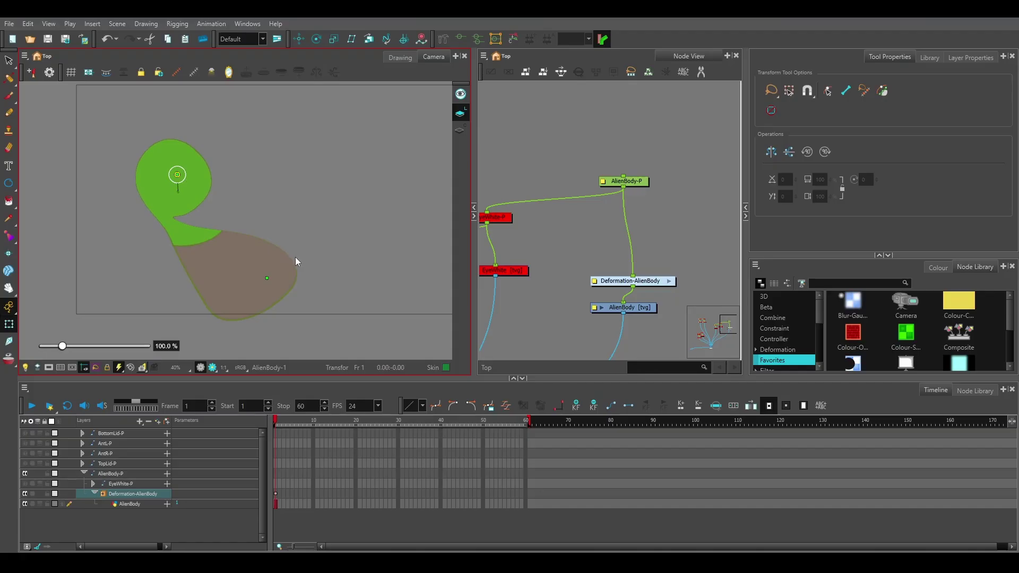
Step: Undo the head point's rotation and move, and delete the Free Form Deformation-AlienBody node
{"action": "key", "text": "ctrl+z"}
{"action": "key", "text": "ctrl+z"}
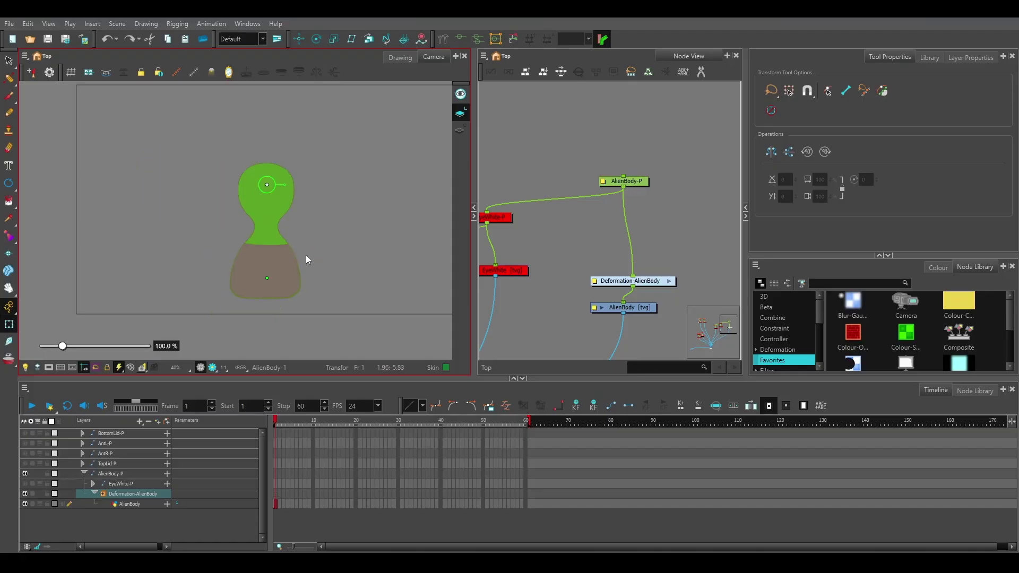
{"action": "left_click", "coordinate": [658, 285]}
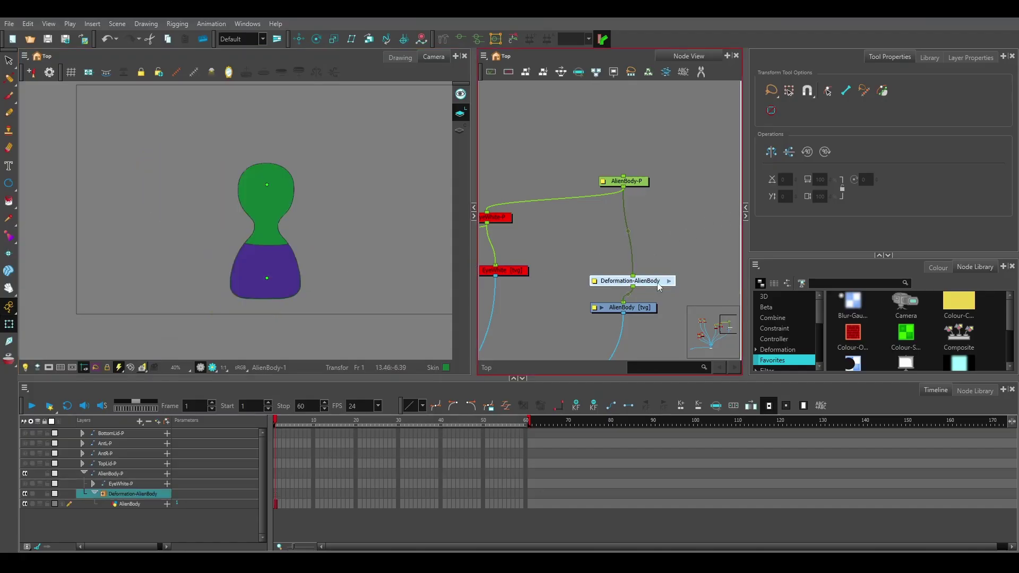
{"action": "key", "text": "Delete"}
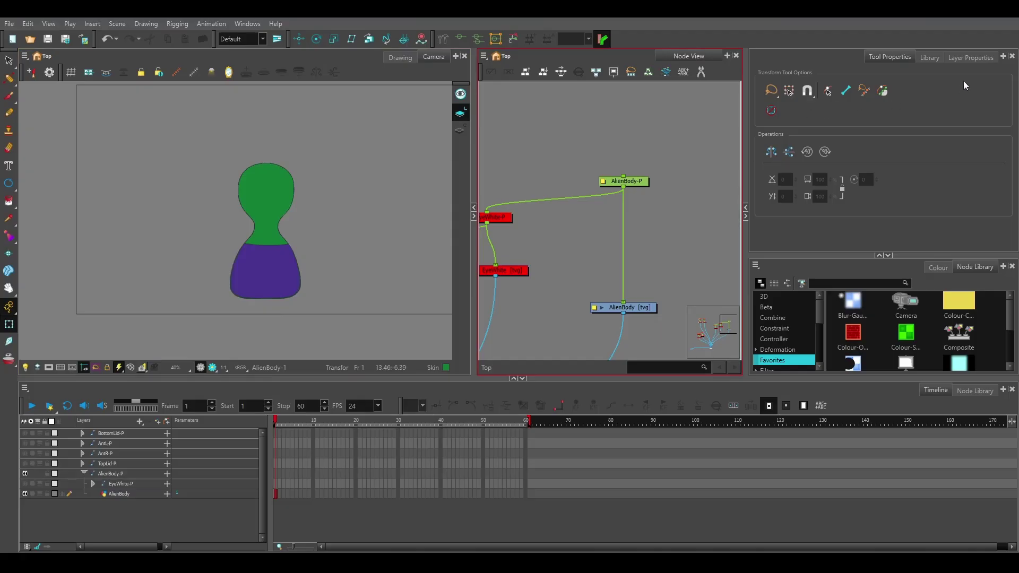
Step: Create a Shape Aware deformation on the AlienBody drawing with points at the base, neck and top of the head
{"action": "left_click", "coordinate": [443, 39]}
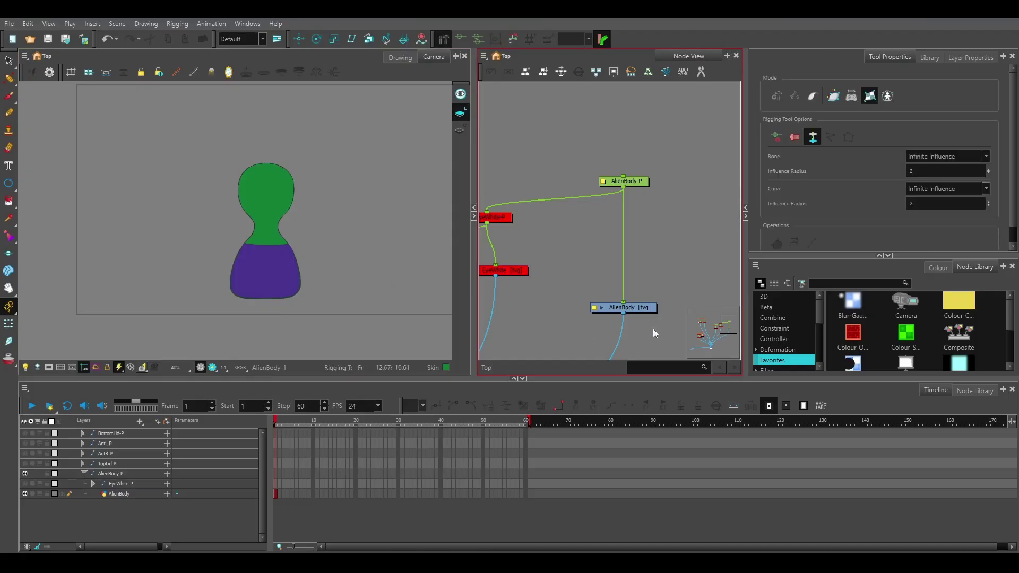
{"action": "left_click", "coordinate": [640, 308]}
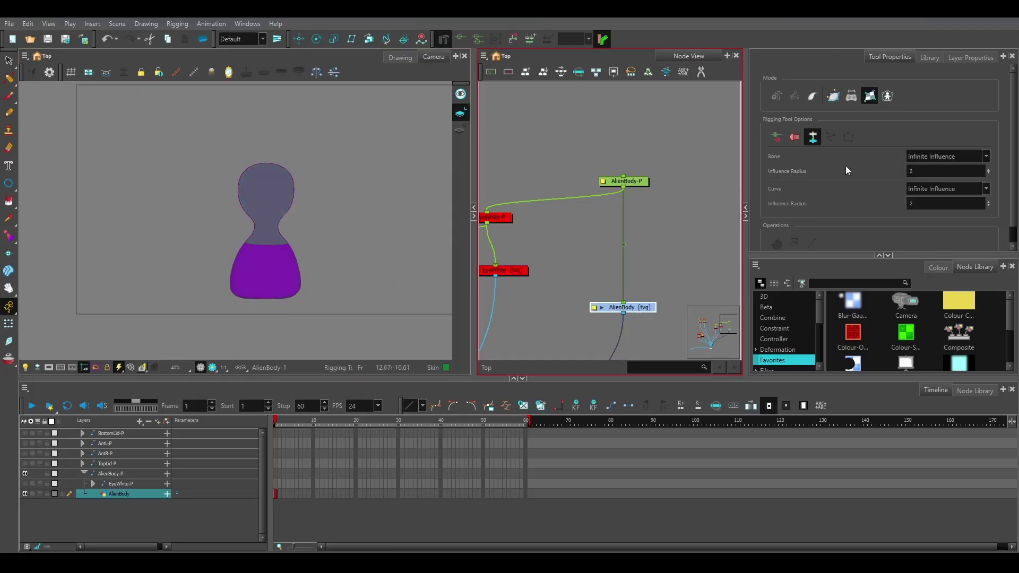
{"action": "left_click", "coordinate": [887, 96]}
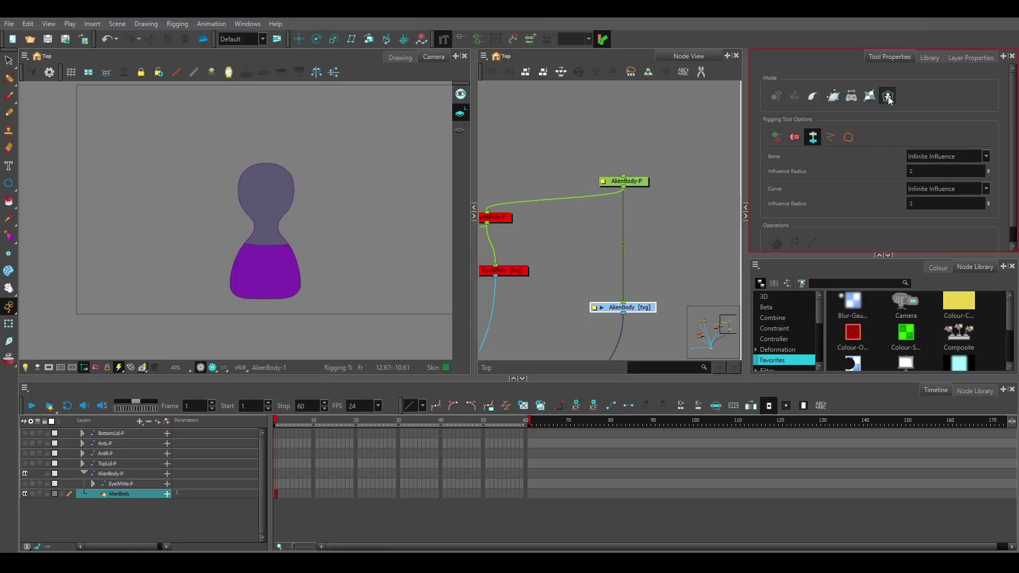
{"action": "left_click", "coordinate": [813, 142]}
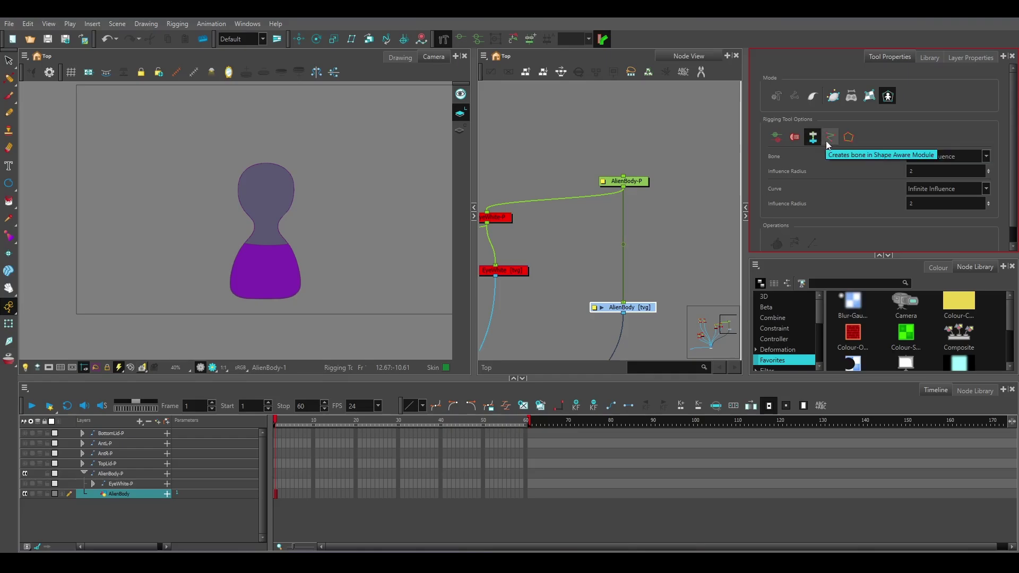
{"action": "left_click", "coordinate": [262, 292]}
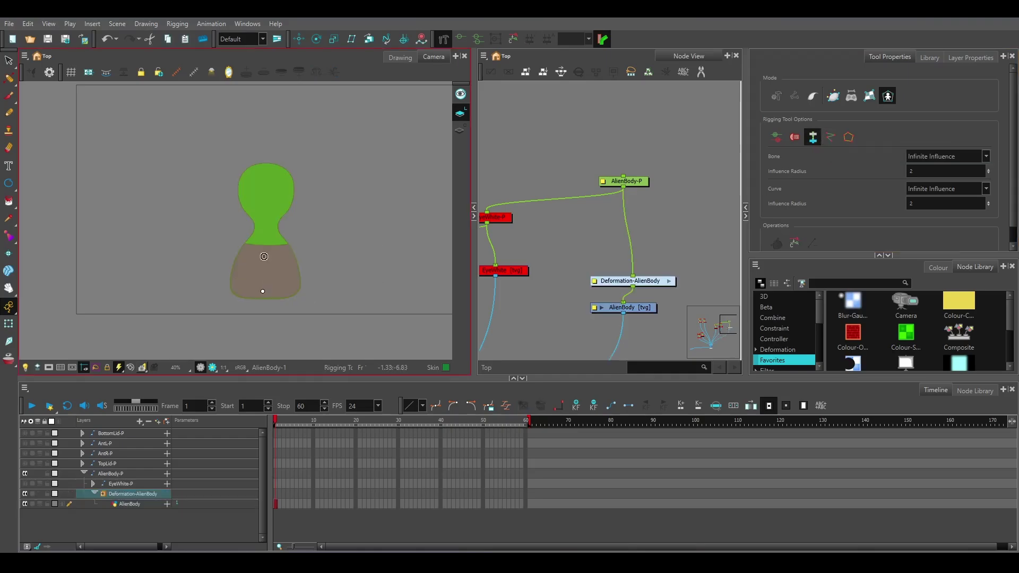
{"action": "left_click", "coordinate": [268, 171]}
Step: Pull the head's Shape Aware point down to the left with the Transform tool and rotate it counterclockwise
{"action": "left_click", "coordinate": [9, 323]}
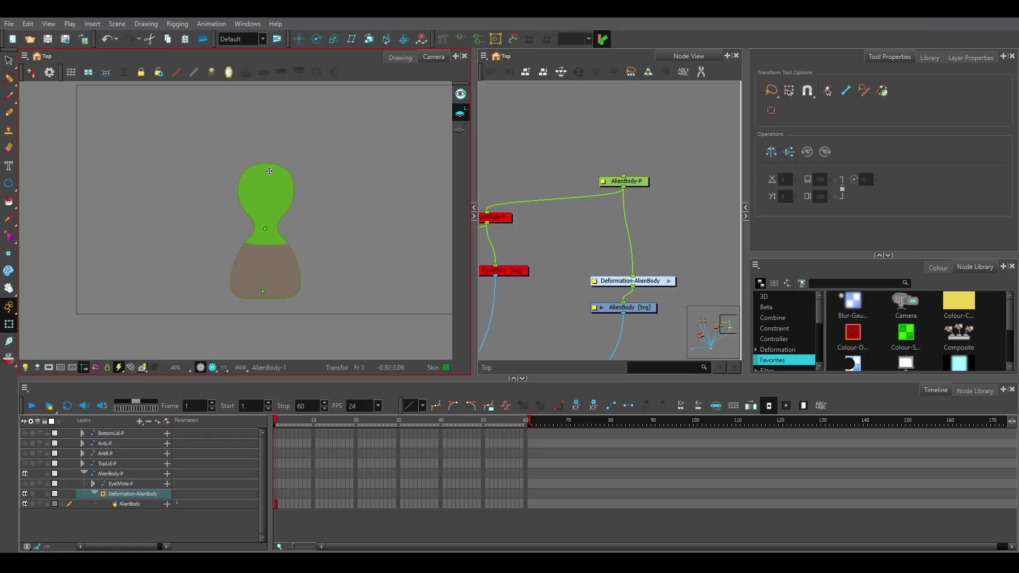
{"action": "left_click_drag", "start_coordinate": [269, 171], "coordinate": [240, 190]}
{"action": "scroll", "coordinate": [251, 213], "scroll_direction": "up", "scroll_amount": 3}
{"action": "scroll", "coordinate": [251, 213], "scroll_direction": "up", "scroll_amount": 2}
{"action": "scroll", "coordinate": [262, 221], "scroll_direction": "down", "scroll_amount": 1}
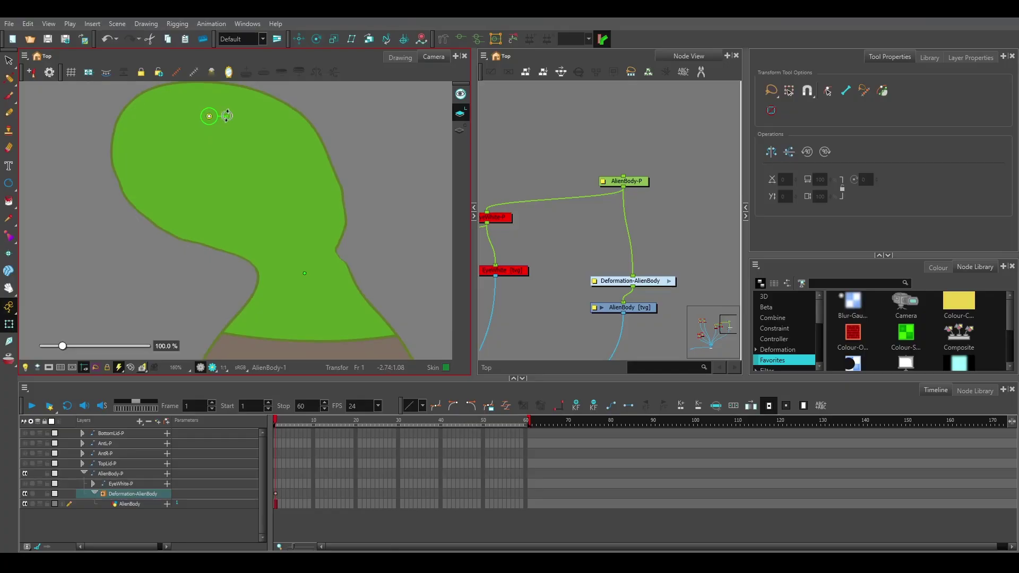
{"action": "left_click_drag", "start_coordinate": [226, 112], "coordinate": [224, 90]}
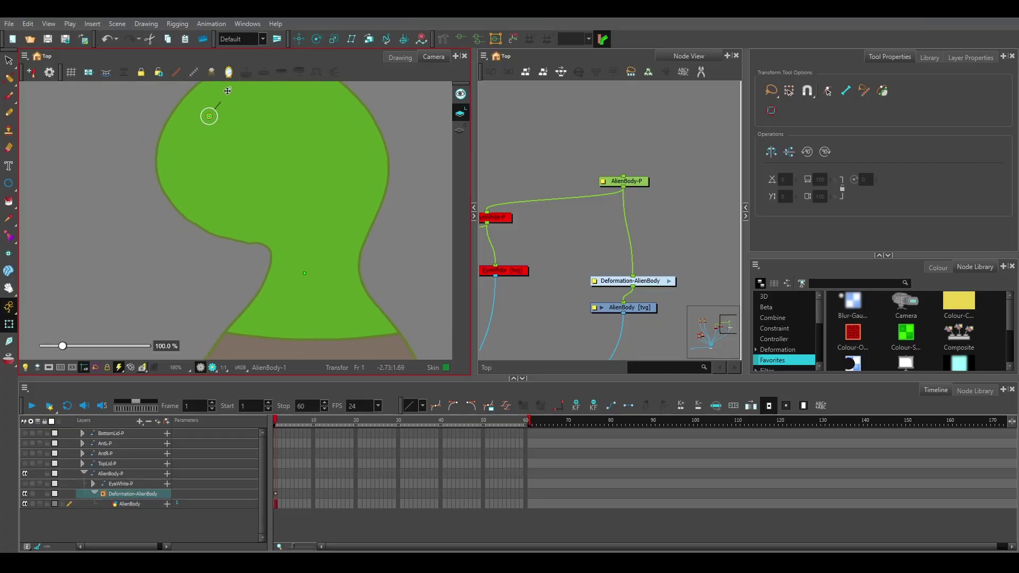
Step: Delete the Shape Aware Deformation-AlienBody node
{"action": "scroll", "coordinate": [292, 204], "scroll_direction": "down", "scroll_amount": 3}
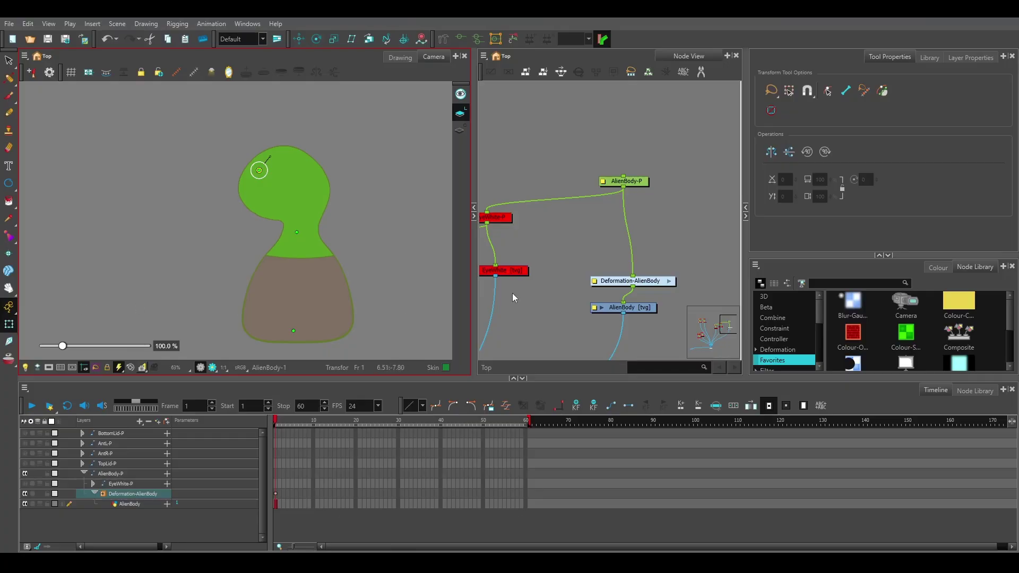
{"action": "left_click", "coordinate": [641, 285]}
{"action": "key", "text": "Delete"}
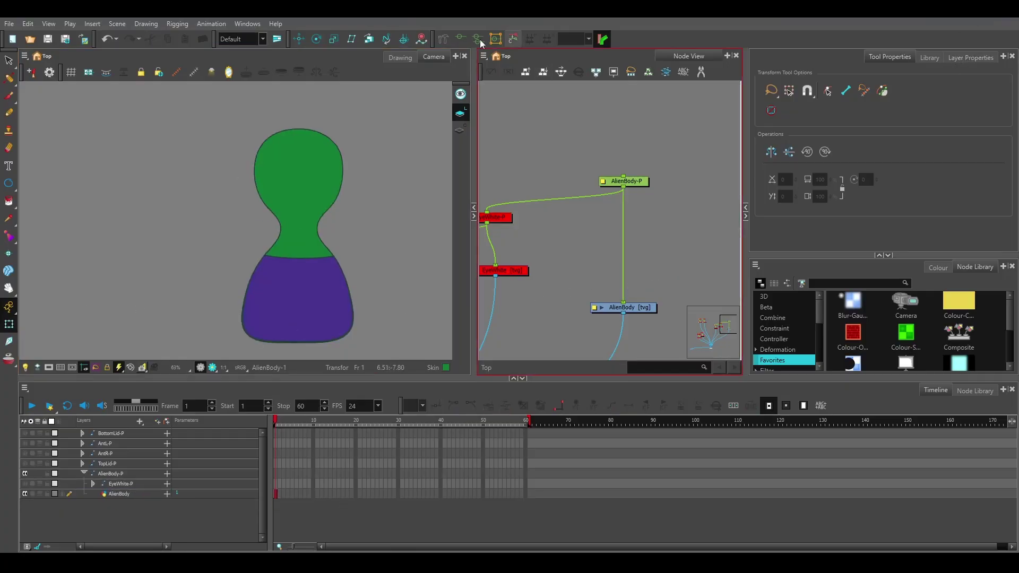
Step: Draw a Curve deformation on the AlienBody drawing from the base through the neck to the top of the head
{"action": "left_click", "coordinate": [443, 40]}
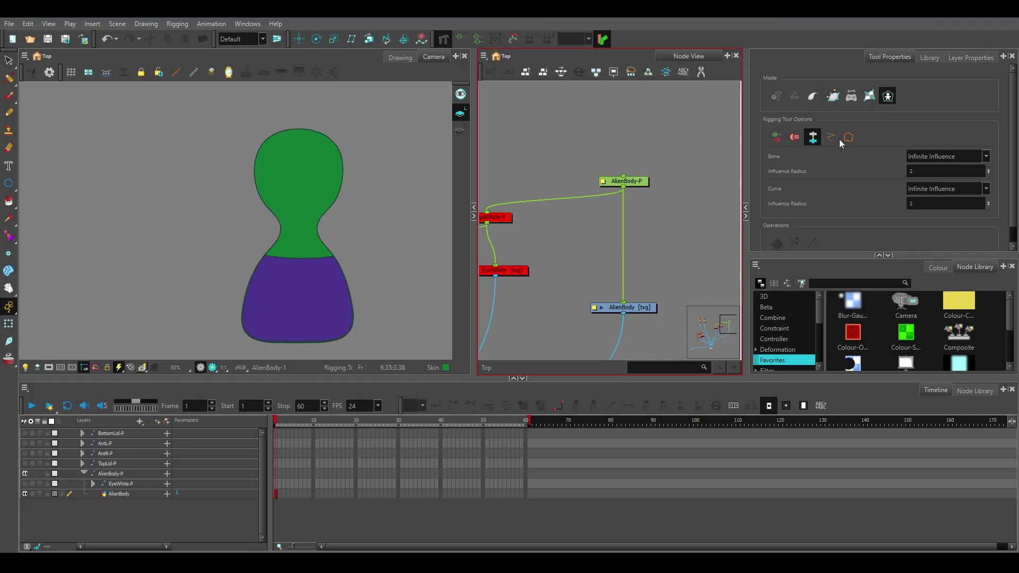
{"action": "left_click", "coordinate": [813, 97]}
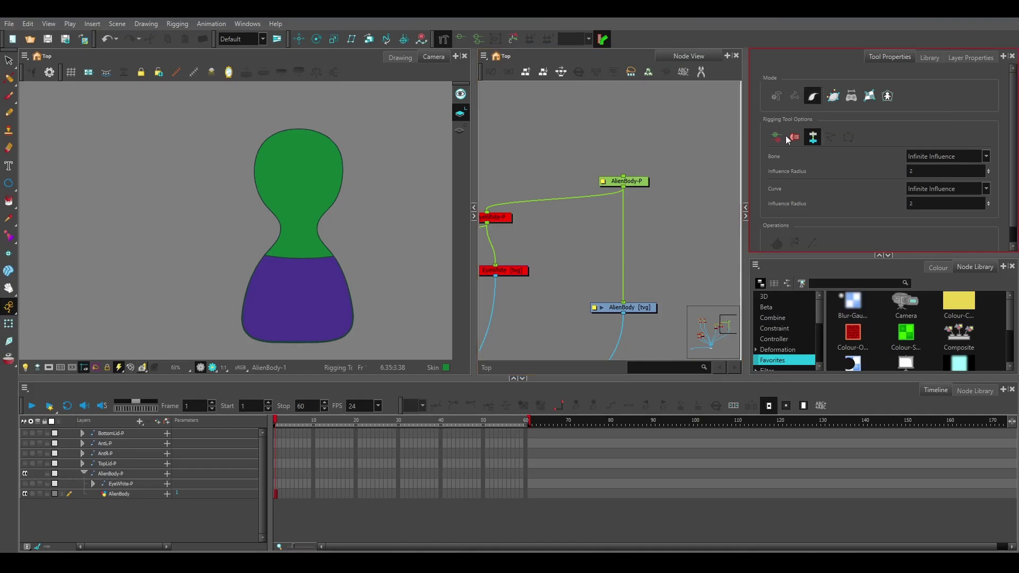
{"action": "left_click", "coordinate": [632, 310]}
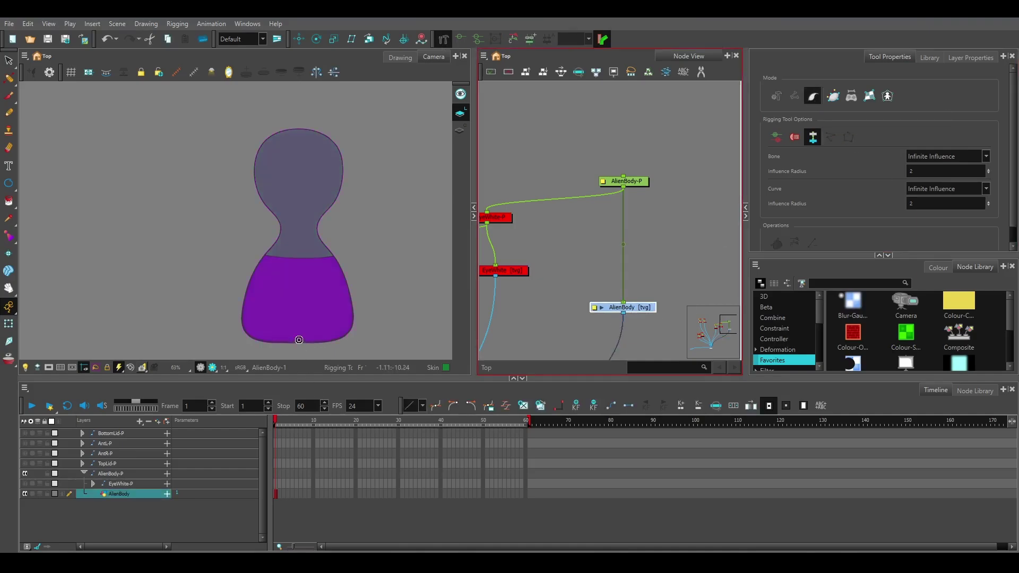
{"action": "left_click_drag", "start_coordinate": [296, 341], "coordinate": [297, 300]}
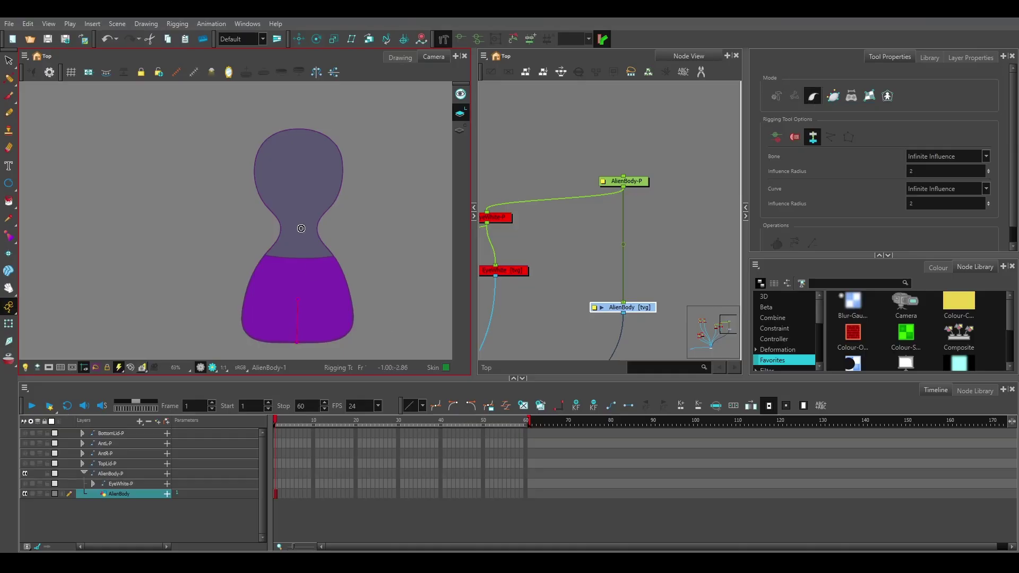
{"action": "left_click_drag", "start_coordinate": [299, 225], "coordinate": [298, 264]}
{"action": "left_click_drag", "start_coordinate": [303, 129], "coordinate": [300, 174]}
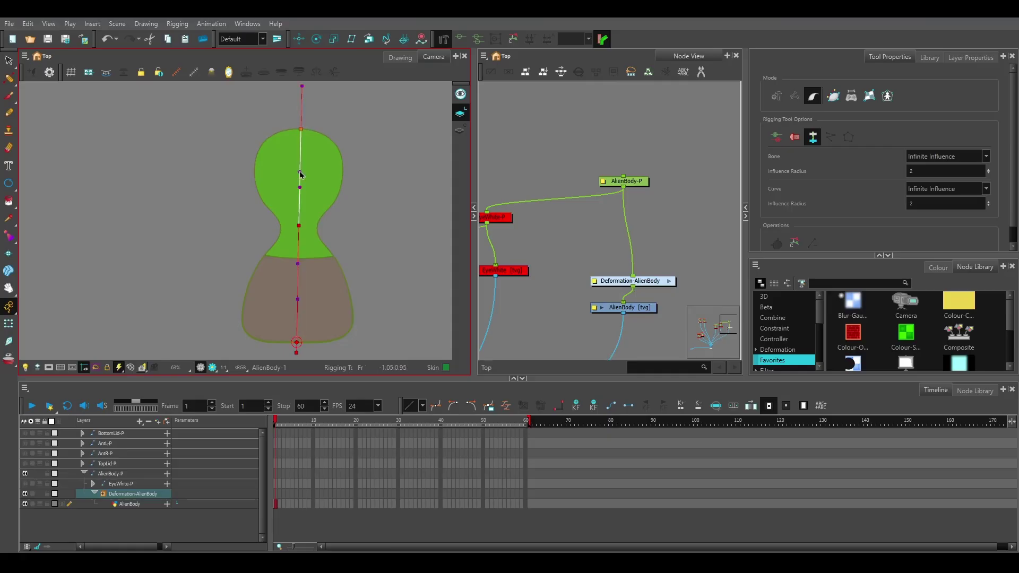
{"action": "left_click", "coordinate": [300, 264]}
Step: Bend the body into an S-shape with the Transform tool by moving the curve handles below the neck, in the head and near the base
{"action": "left_click", "coordinate": [9, 324]}
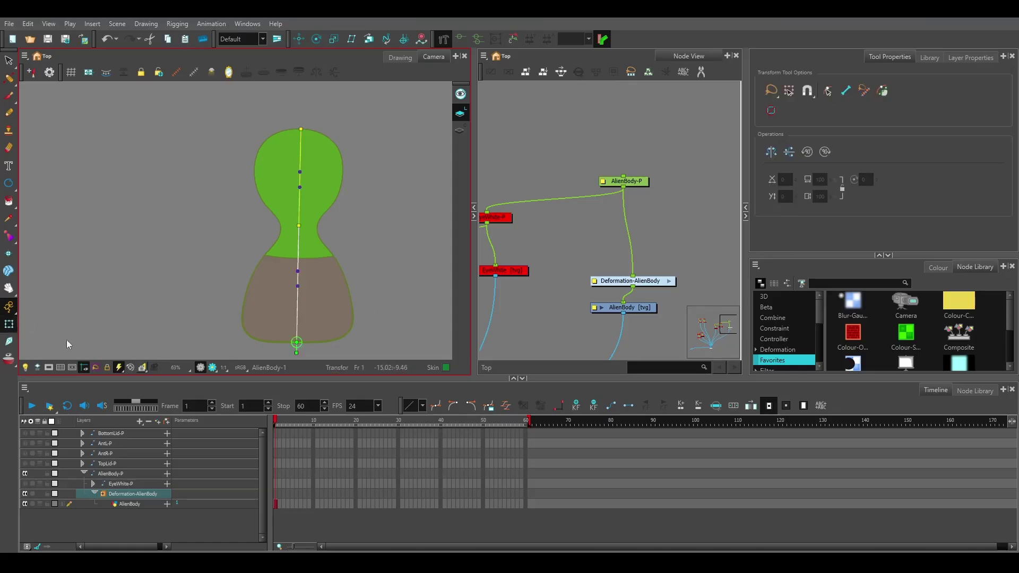
{"action": "left_click_drag", "start_coordinate": [298, 272], "coordinate": [327, 263]}
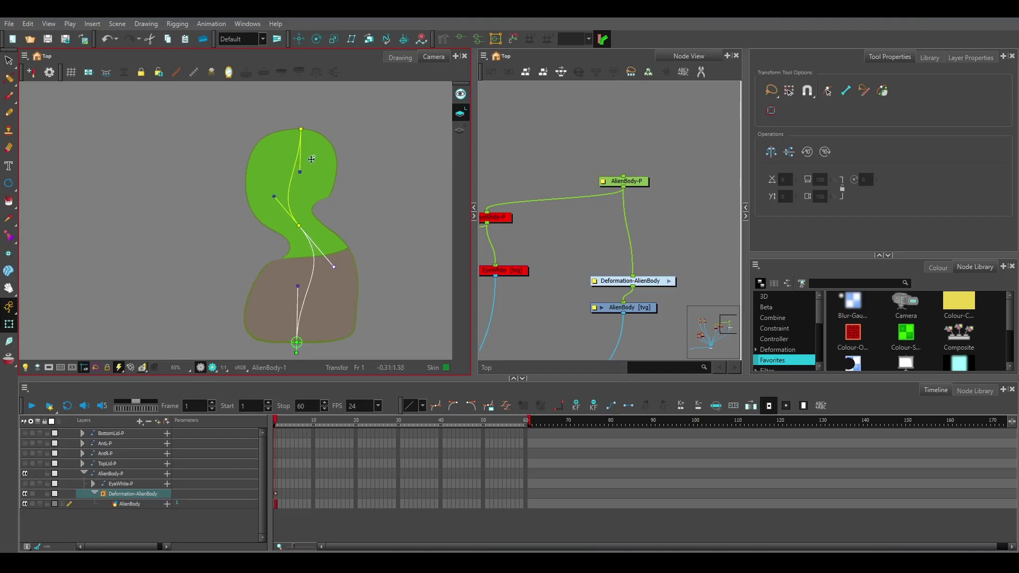
{"action": "left_click_drag", "start_coordinate": [302, 169], "coordinate": [277, 164]}
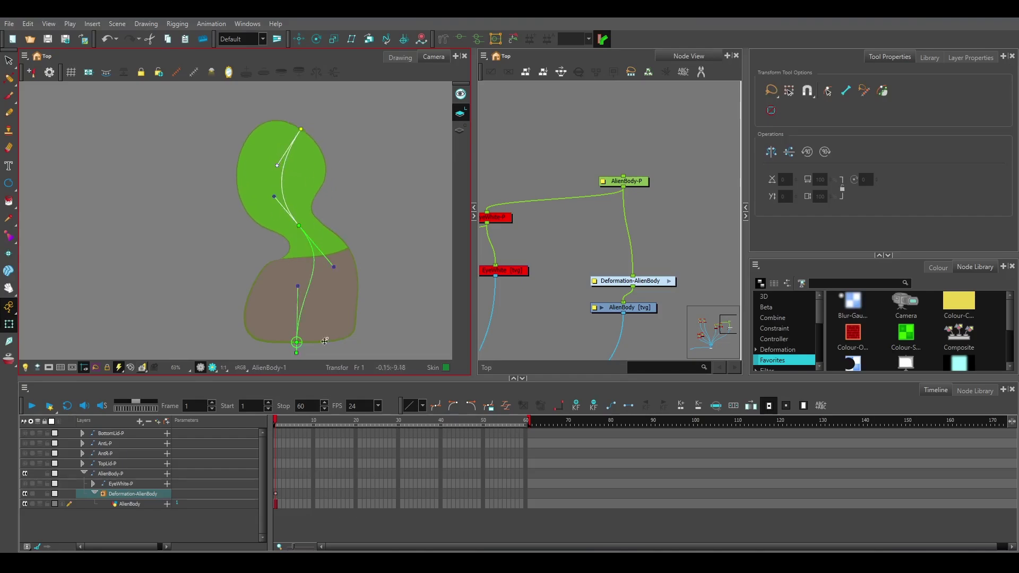
{"action": "mouse_move", "coordinate": [301, 285]}
{"action": "left_mouse_down"}
{"action": "mouse_move", "coordinate": [340, 295]}
{"action": "mouse_move", "coordinate": [311, 302]}
{"action": "left_mouse_up"}
{"action": "scroll", "coordinate": [269, 298], "scroll_direction": "up", "scroll_amount": 5}
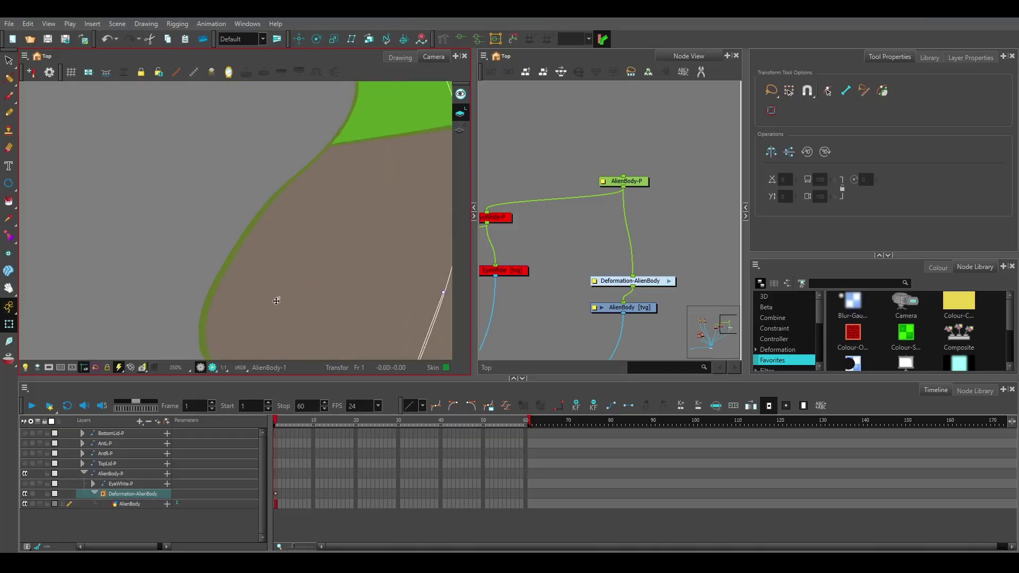
{"action": "scroll", "coordinate": [393, 303], "scroll_direction": "down", "scroll_amount": 2}
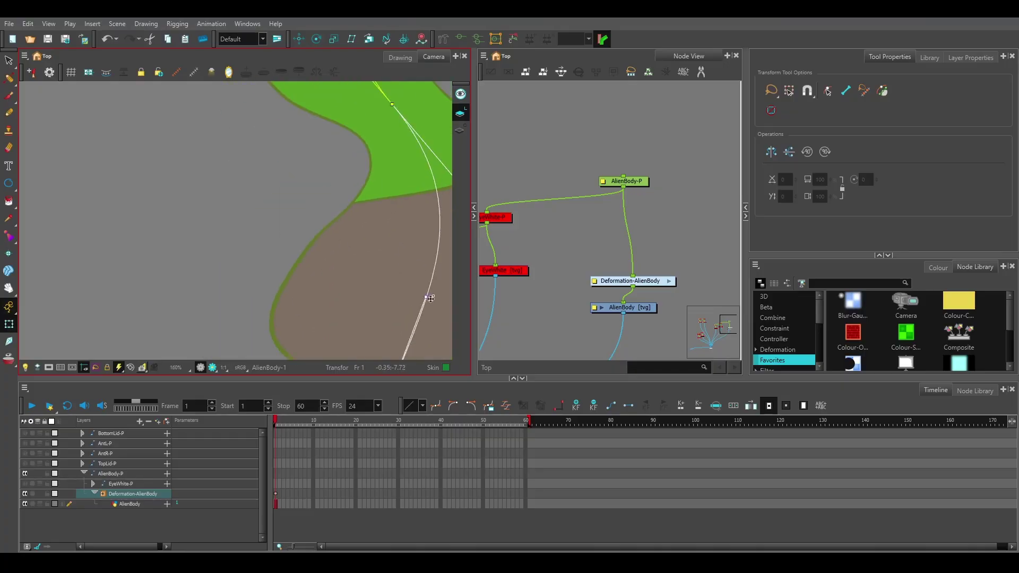
Step: Try lengthening the curve handle below the neck, and undo all the bends made to the body's curve deformation
{"action": "left_click_drag", "start_coordinate": [425, 301], "coordinate": [443, 209]}
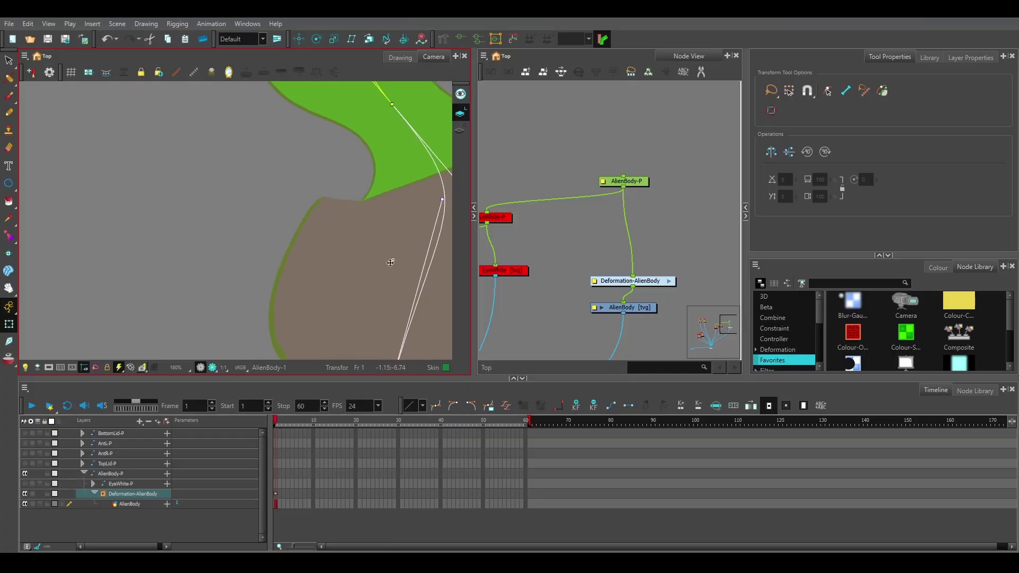
{"action": "key", "text": "ctrl+z"}
{"action": "key", "text": "ctrl+z"}
{"action": "key", "text": "ctrl+z"}
{"action": "key", "text": "ctrl+z"}
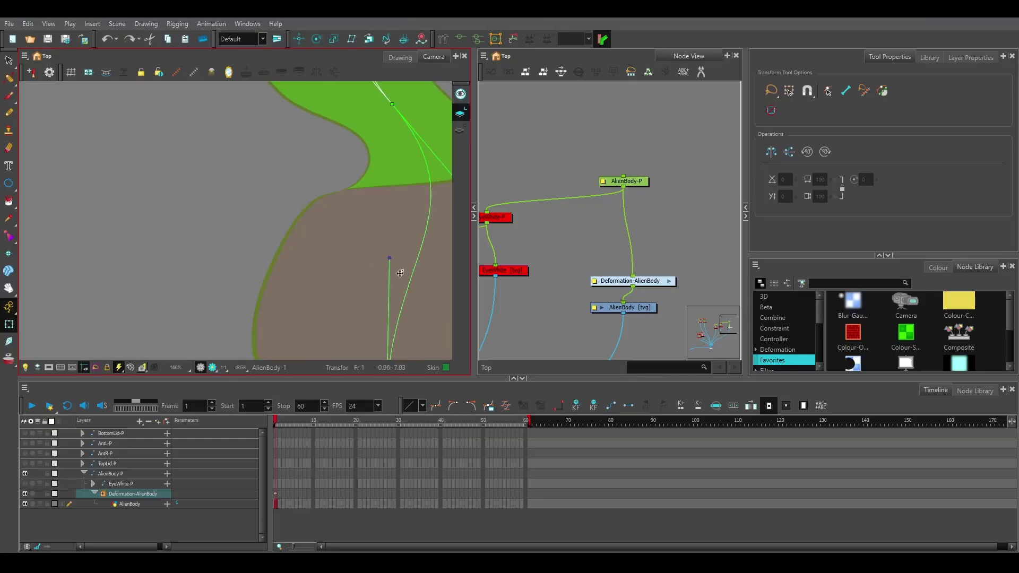
{"action": "key", "text": "ctrl+z"}
{"action": "scroll", "coordinate": [399, 273], "scroll_direction": "down", "scroll_amount": 2}
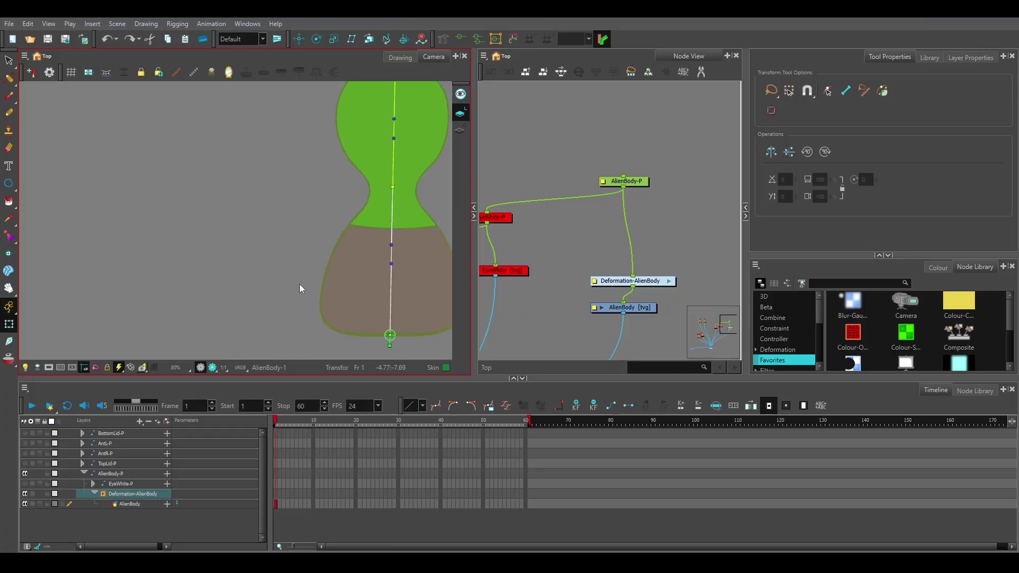
{"action": "left_click_drag", "start_coordinate": [300, 206], "coordinate": [182, 205]}
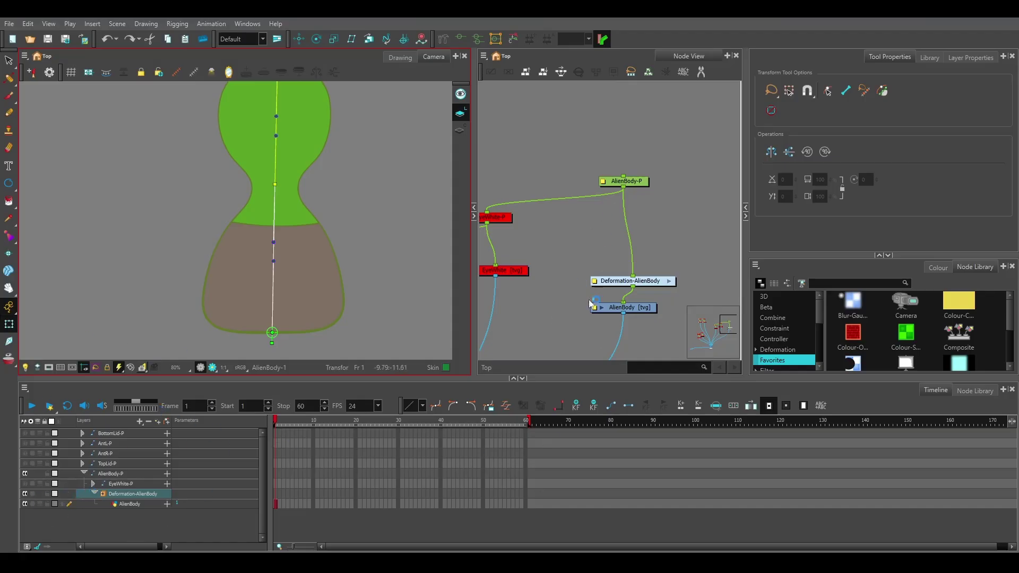
Step: Move the AlienBody-P peg and the Deformation-AlienBody node higher in the node network to spread out the body's chain
{"action": "left_click_drag", "start_coordinate": [632, 181], "coordinate": [629, 139]}
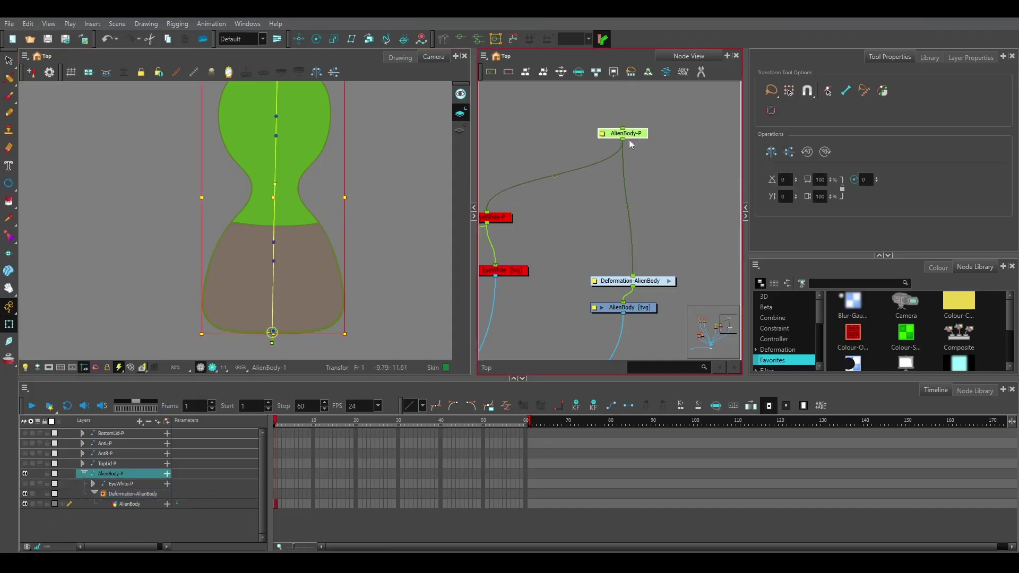
{"action": "left_click_drag", "start_coordinate": [648, 285], "coordinate": [642, 240]}
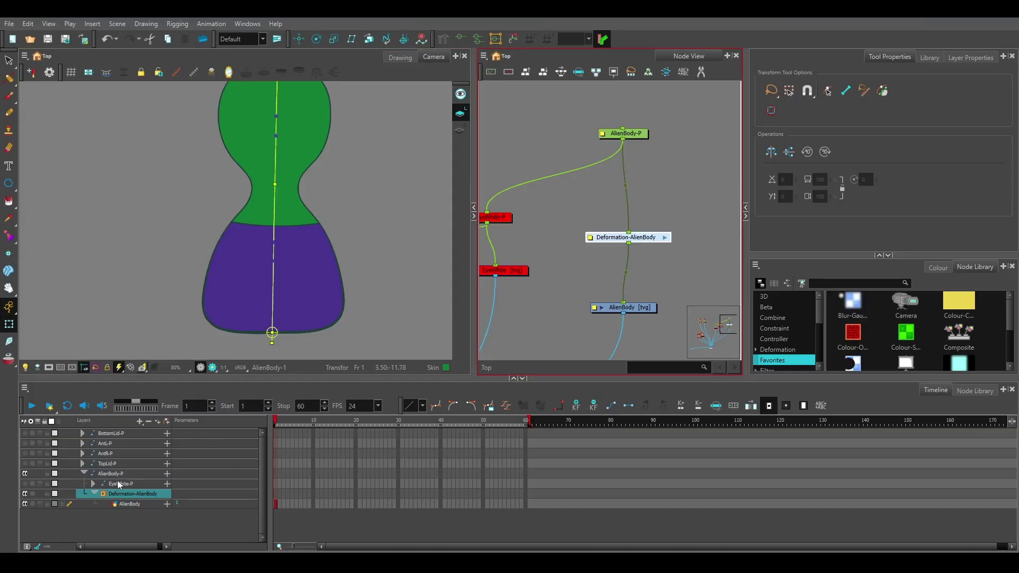
Step: Enable the EyeWhite-P layer and bend the alien's head to the right with the curve deformation's upper control
{"action": "left_click", "coordinate": [25, 483]}
{"action": "scroll", "coordinate": [321, 191], "scroll_direction": "down", "scroll_amount": 3}
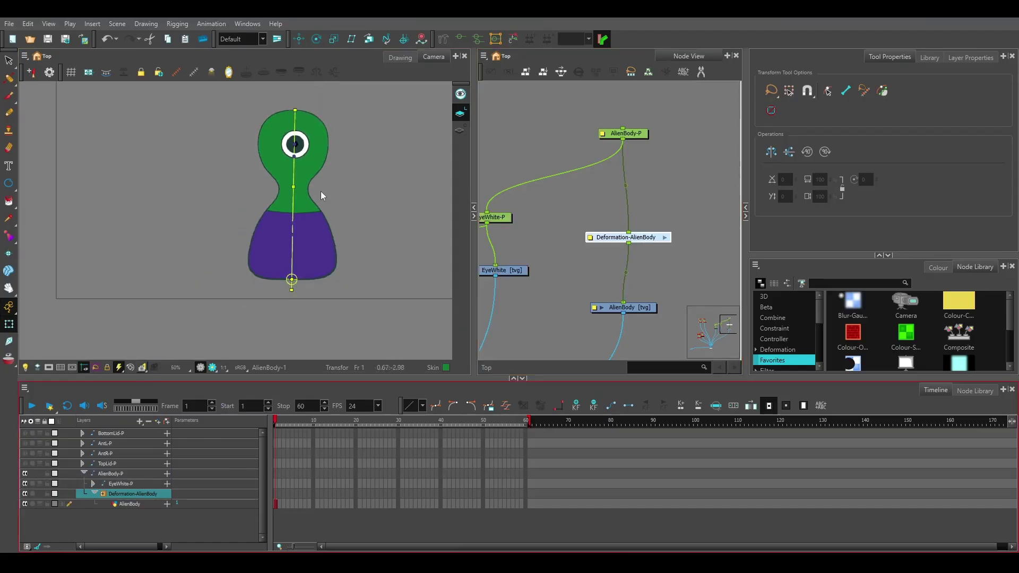
{"action": "left_click_drag", "start_coordinate": [294, 113], "coordinate": [330, 121]}
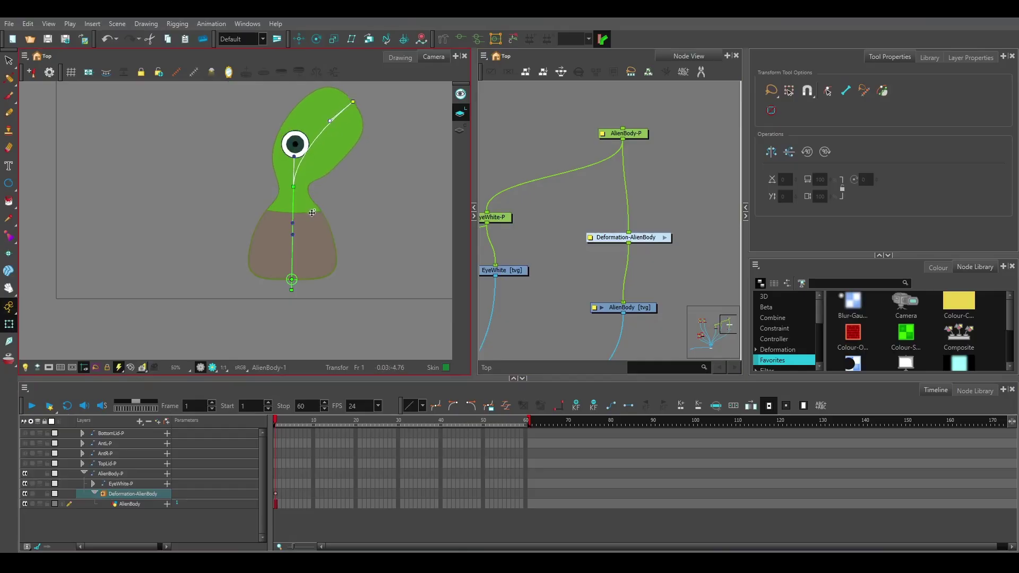